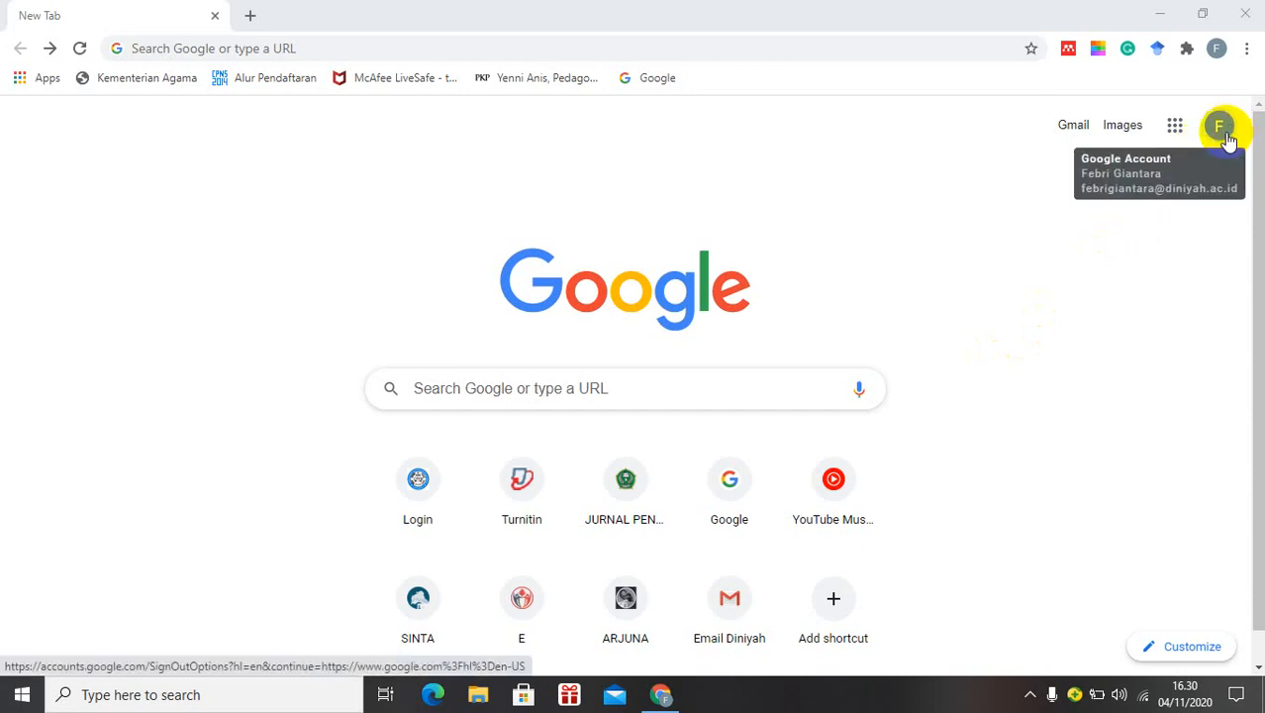
Search Google for "zoho form", open the Zoho Forms site from the results and access the Zoho Forms workspace
left_click(512, 394)
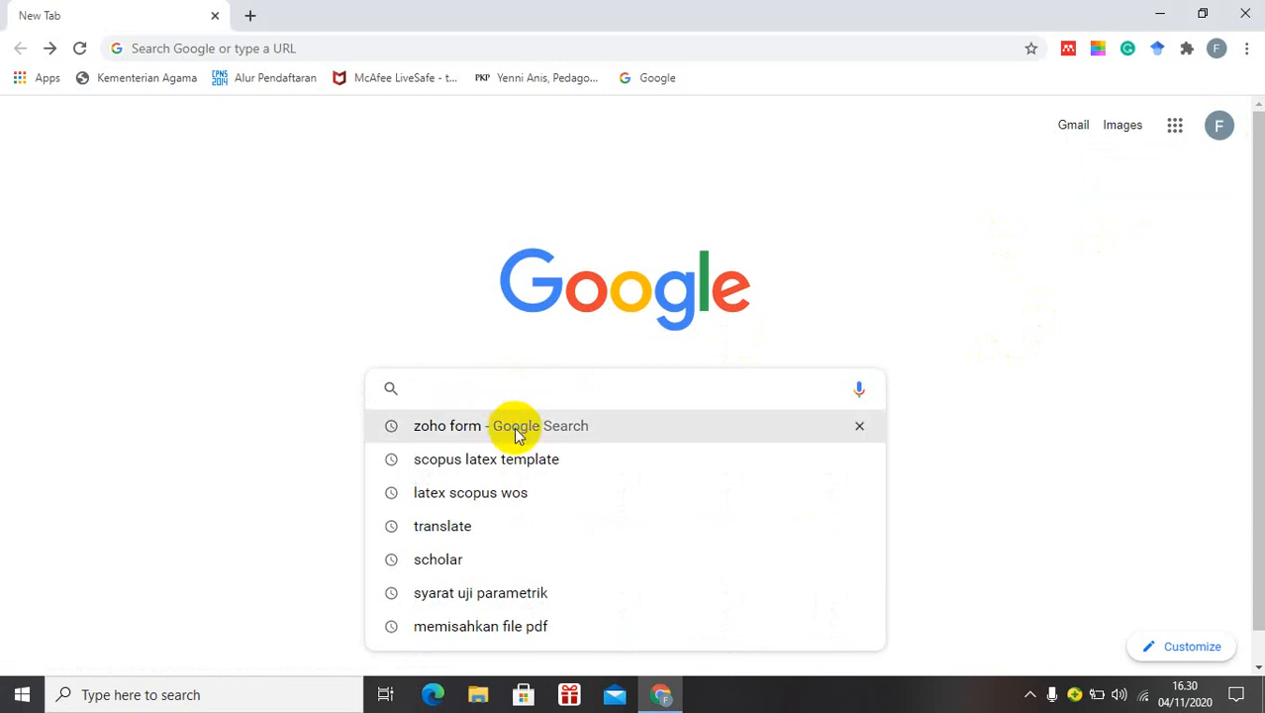
left_click(515, 427)
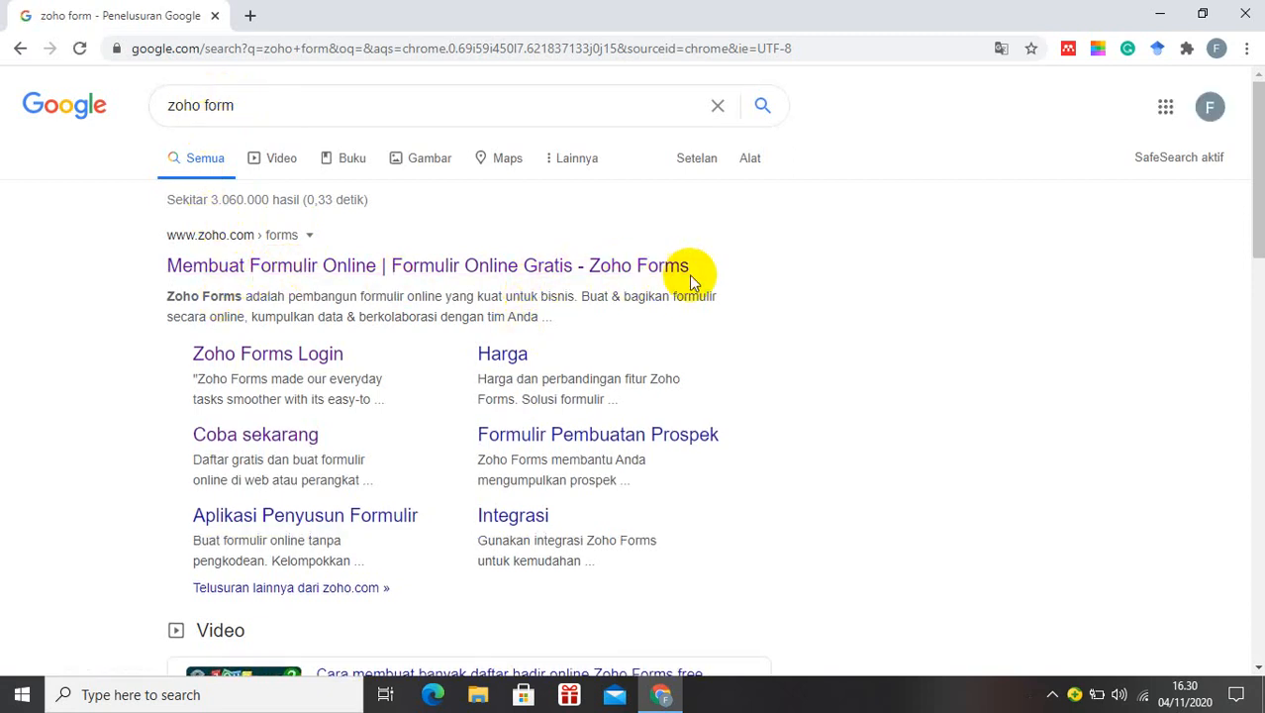
left_click(621, 279)
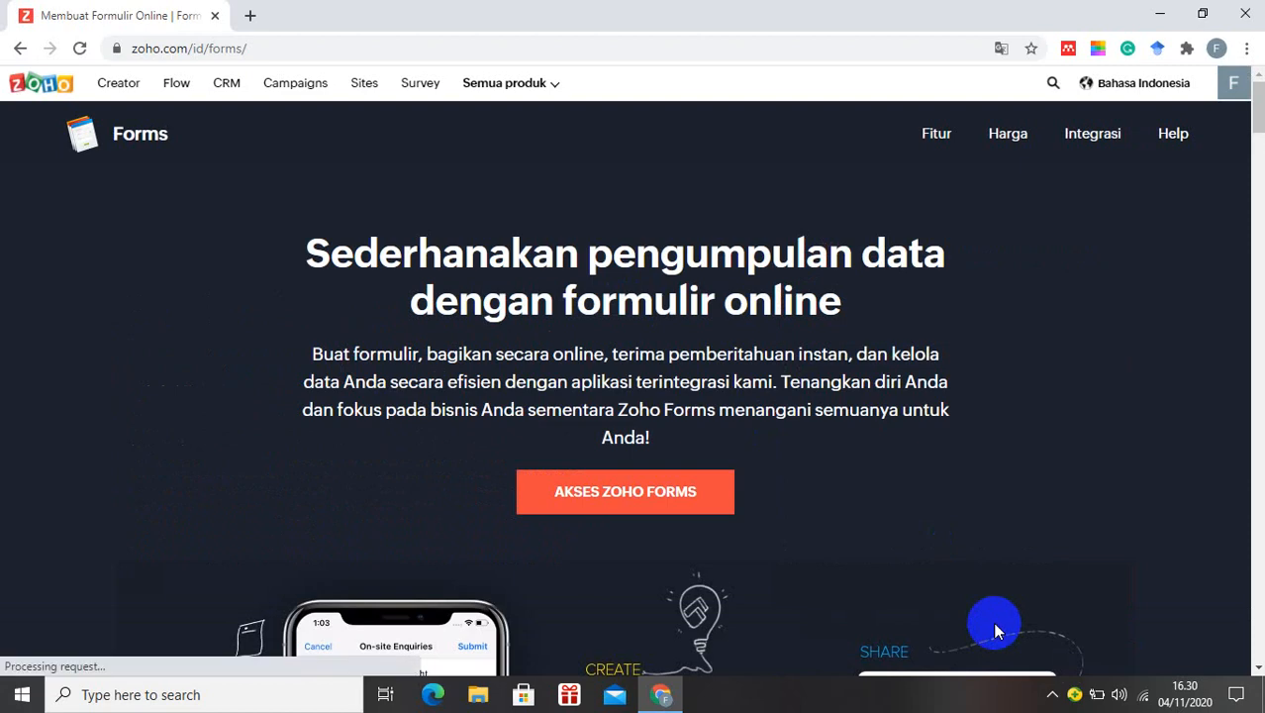
left_click(665, 500)
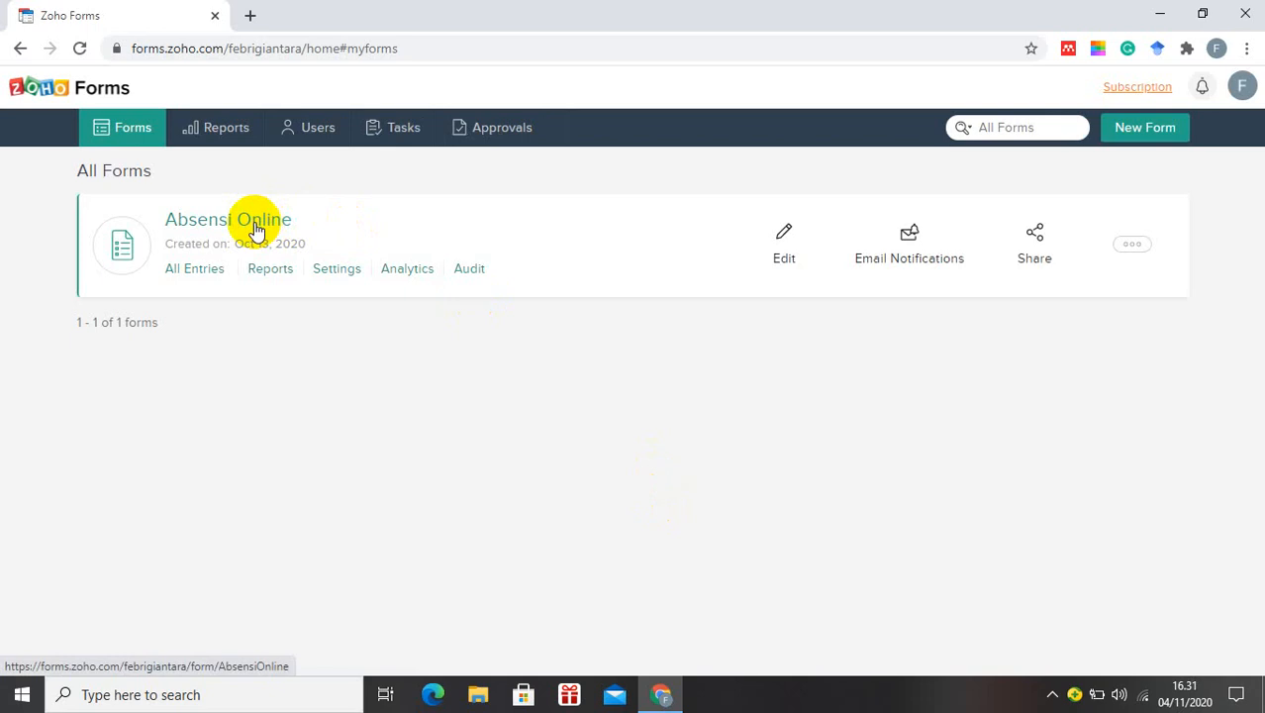
Open all entries of the Absensi Online form and examine every column from Name to Added Time, including signatures and uploaded proofs
left_click(184, 277)
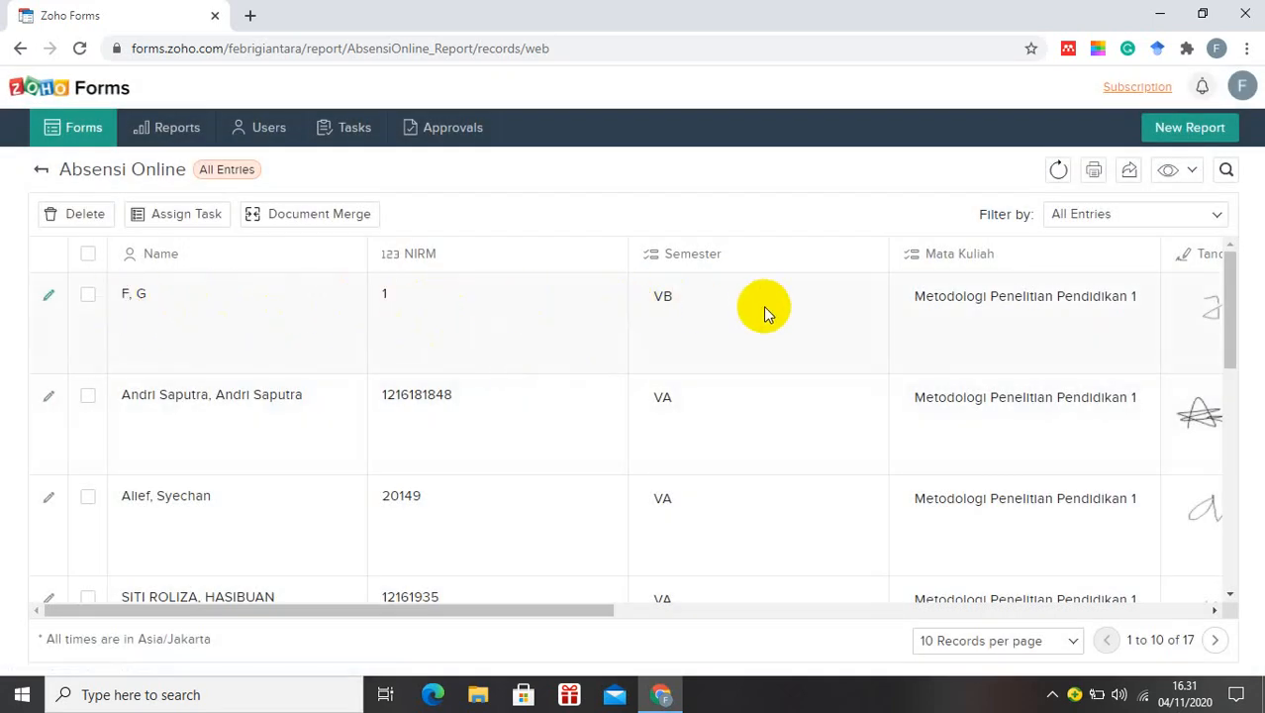
scroll(549, 342, "down", 1)
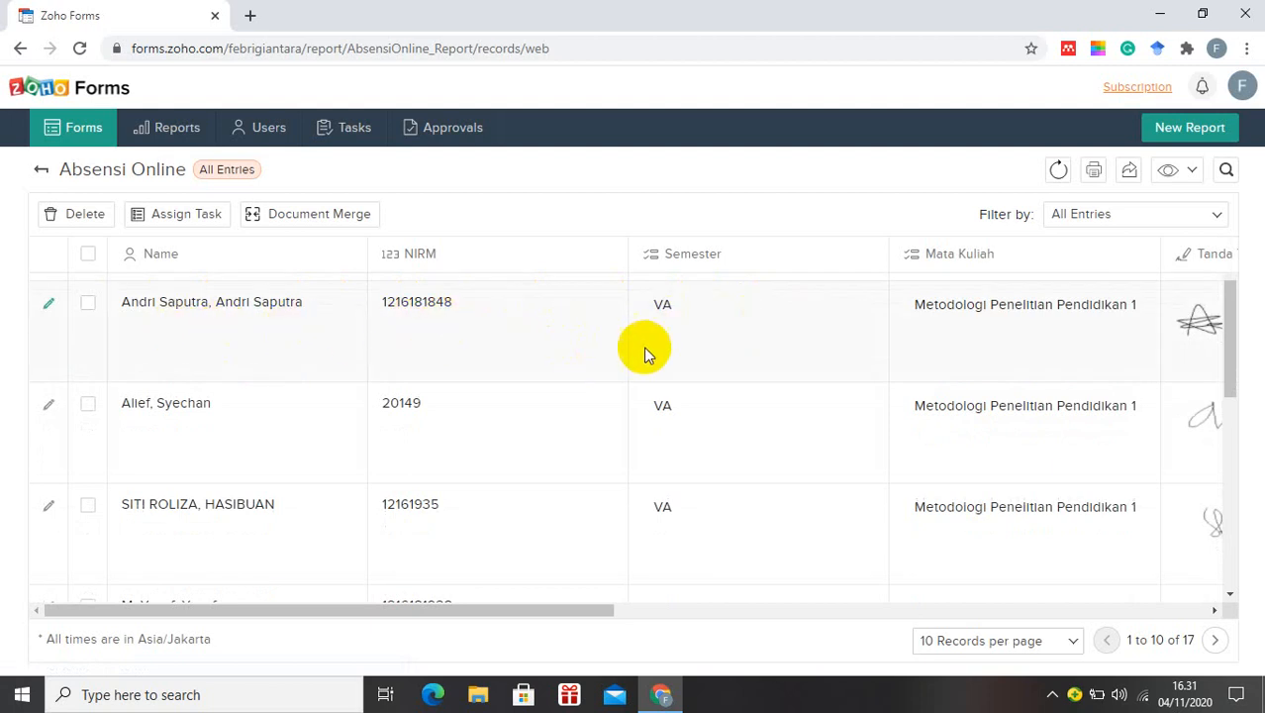
left_click(1214, 610)
left_click(1216, 614)
left_click(1216, 614)
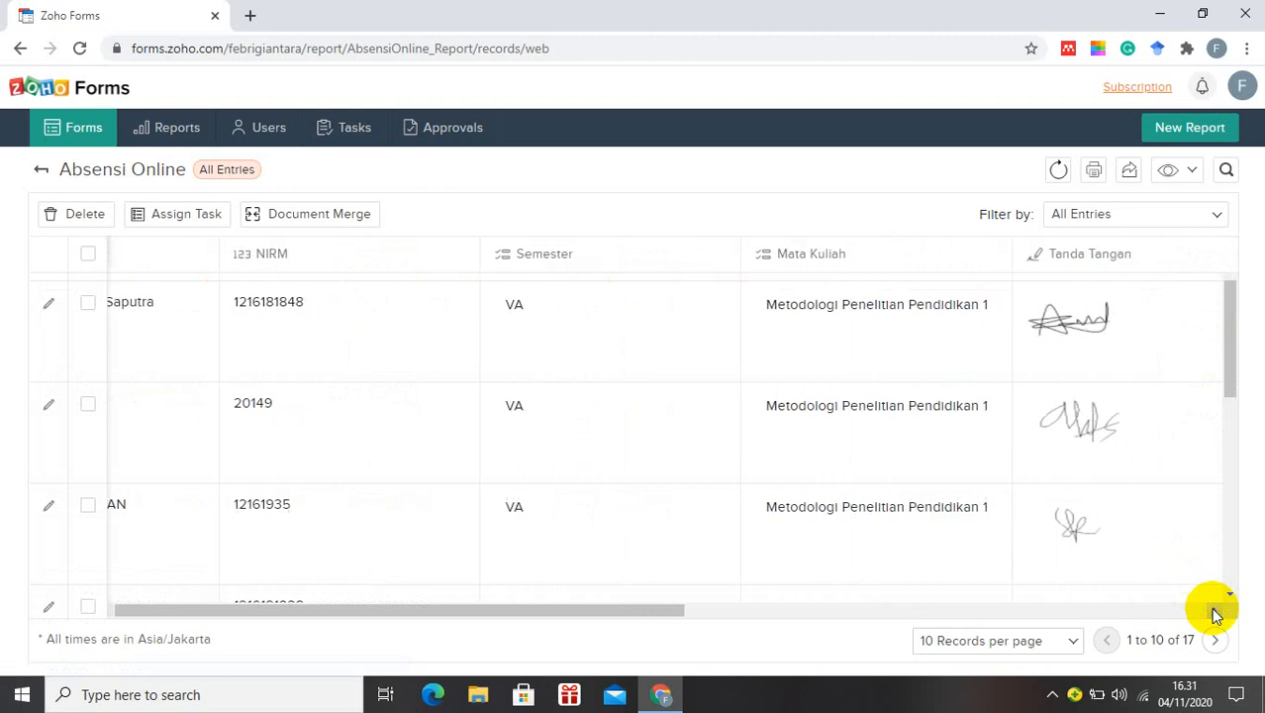
left_click(1216, 614)
left_click(1215, 614)
left_click(1216, 614)
left_click(1215, 614)
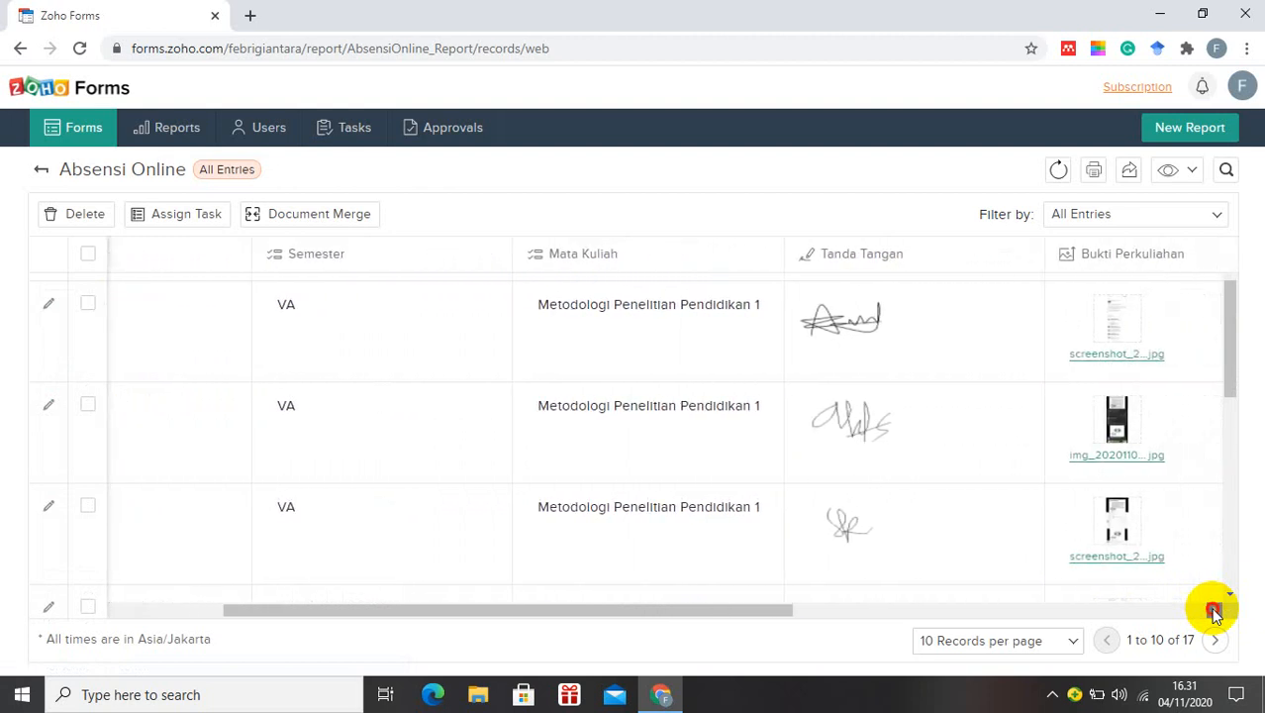
left_click(1215, 613)
left_click(1215, 614)
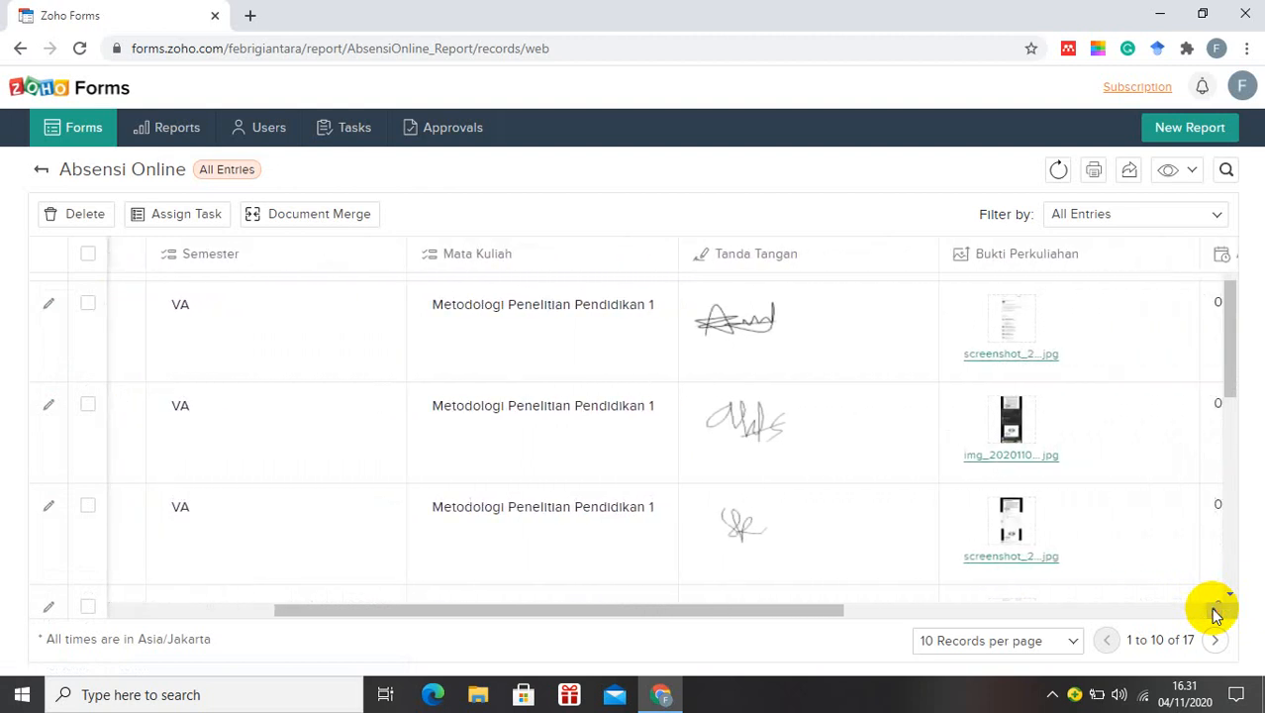
left_click(1216, 613)
left_click(1209, 610)
left_click(1209, 610)
left_click(1210, 611)
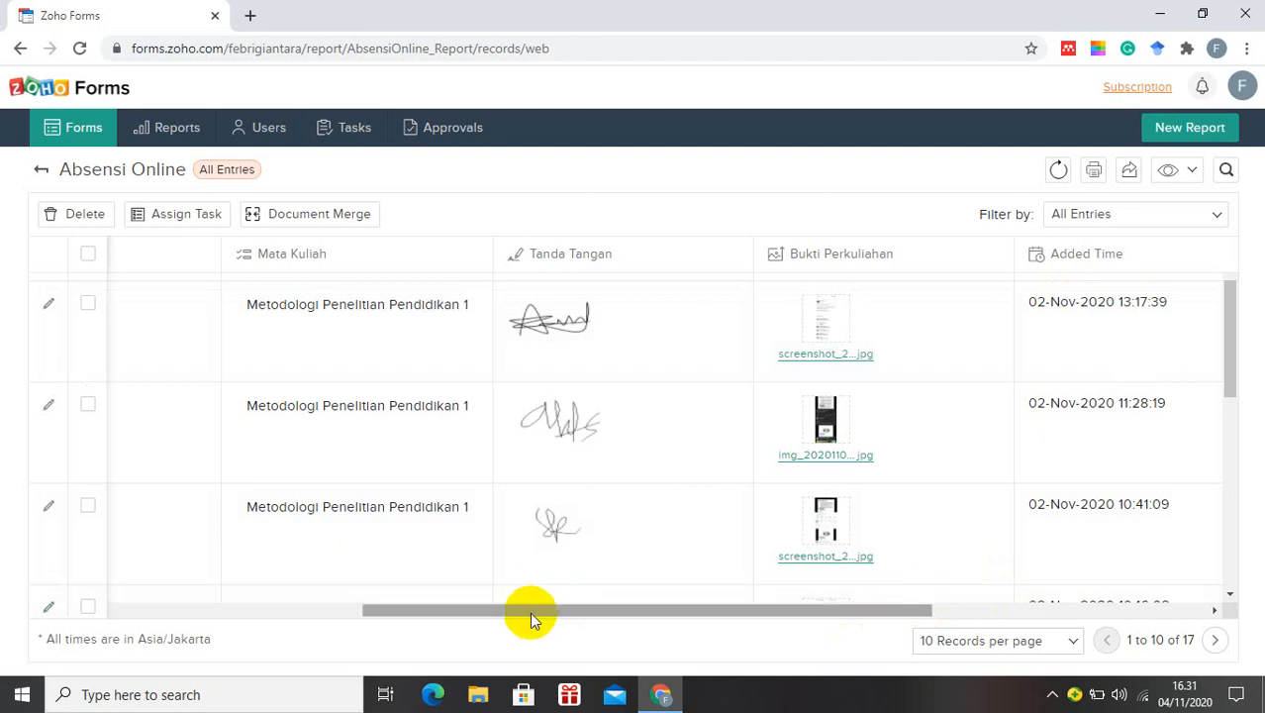
mouse_move(531, 613)
left_mouse_down()
mouse_move(342, 595)
mouse_move(369, 602)
left_mouse_up()
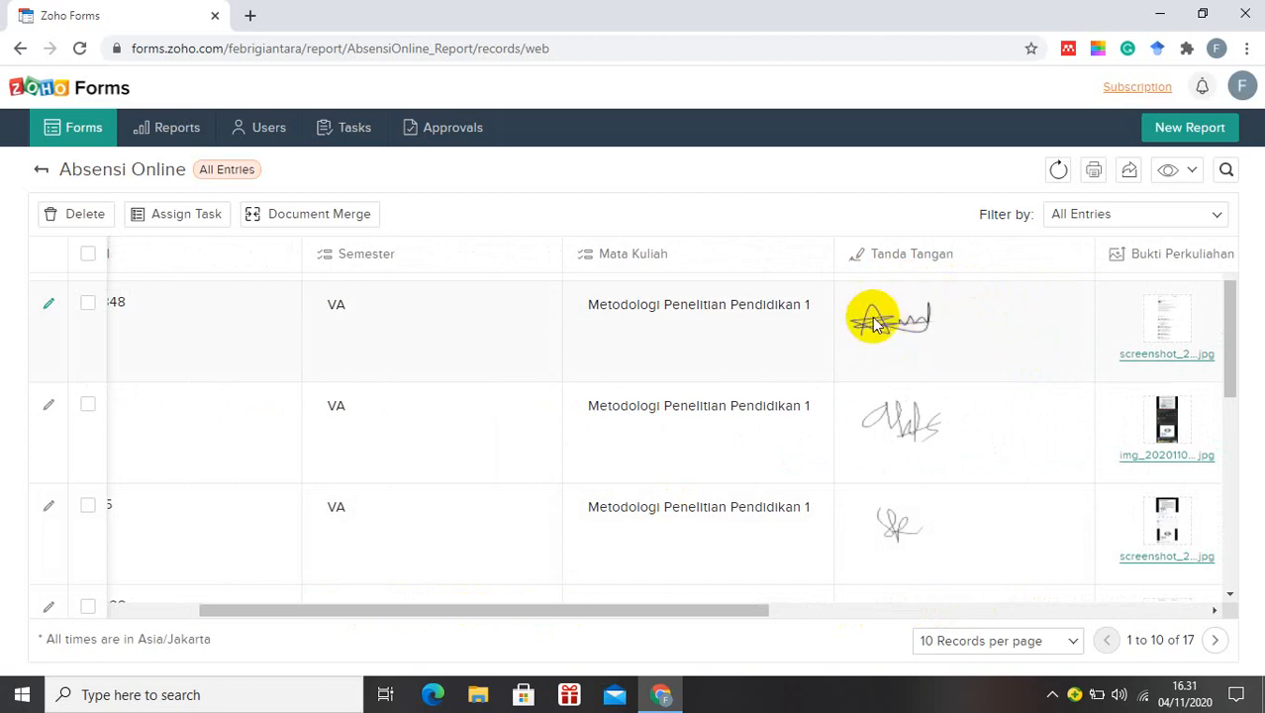
left_click(168, 611)
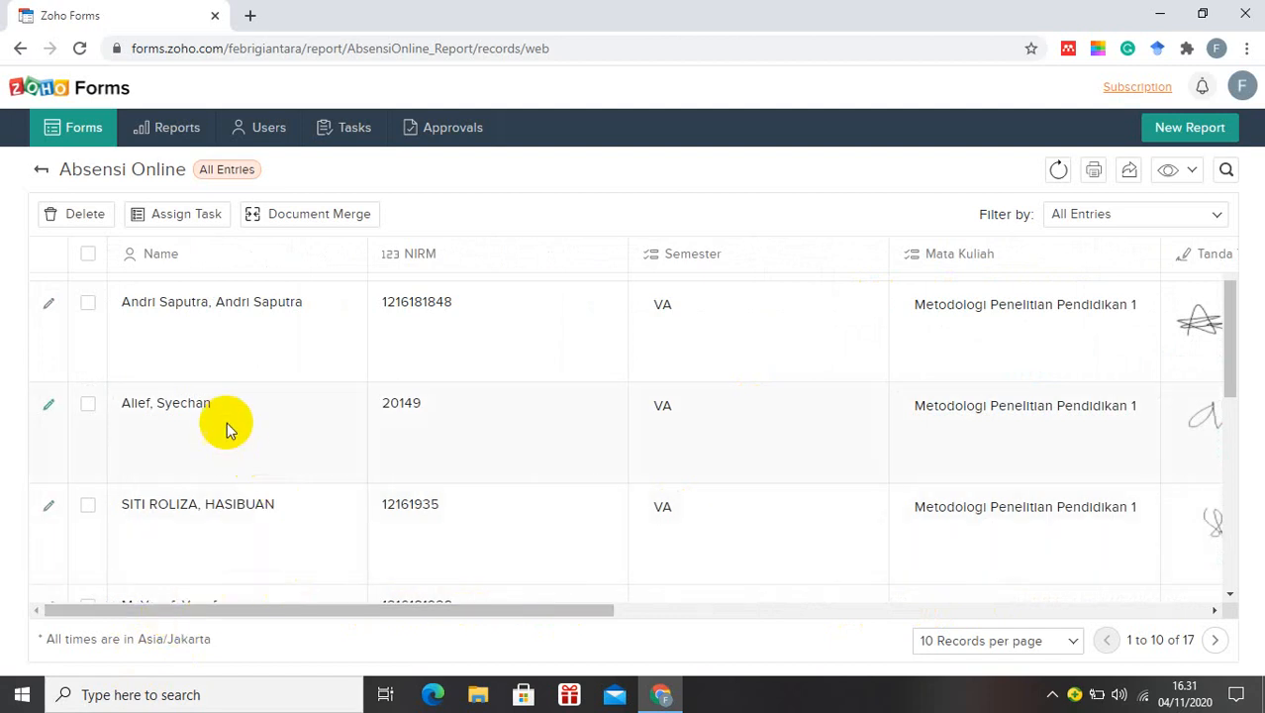
Return to the forms list and start a new blank form named "Absensi Pembelajaran Online"
left_click(40, 179)
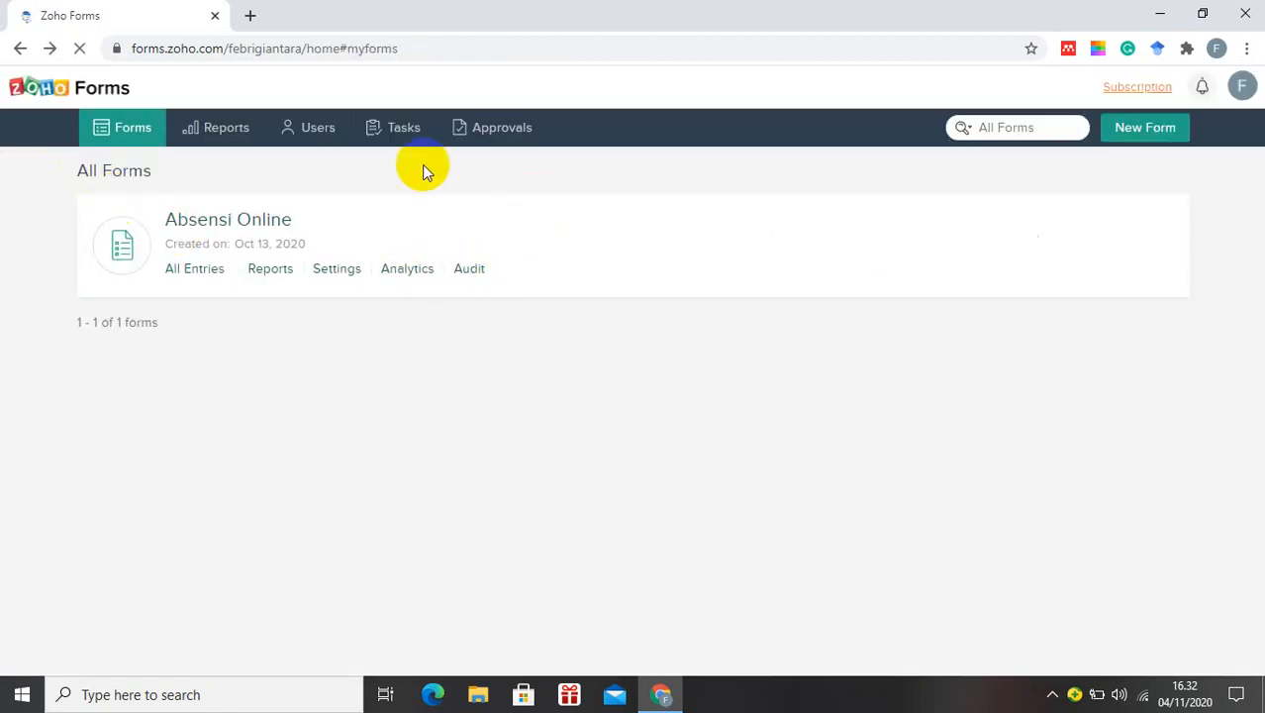
left_click(1168, 142)
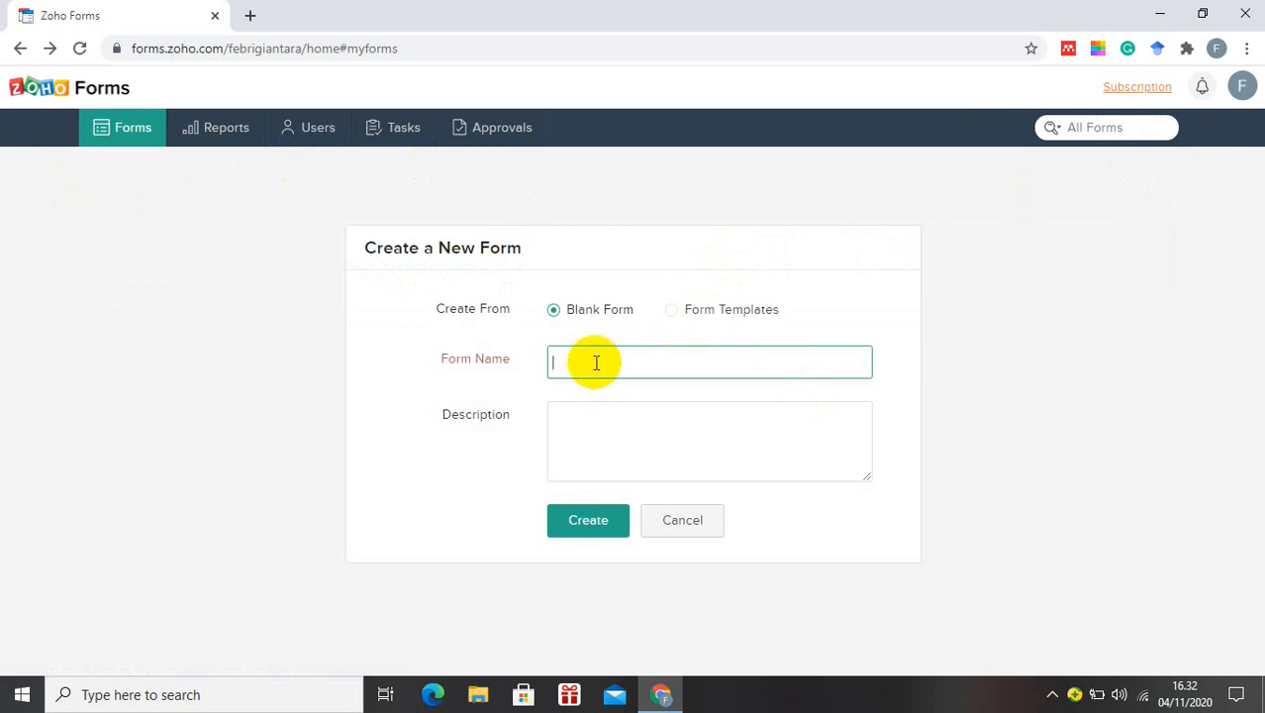
type("Absensi")
key("BackSpace")
key("BackSpace")
key("BackSpace")
key("BackSpace")
type("Pembelajaran O")
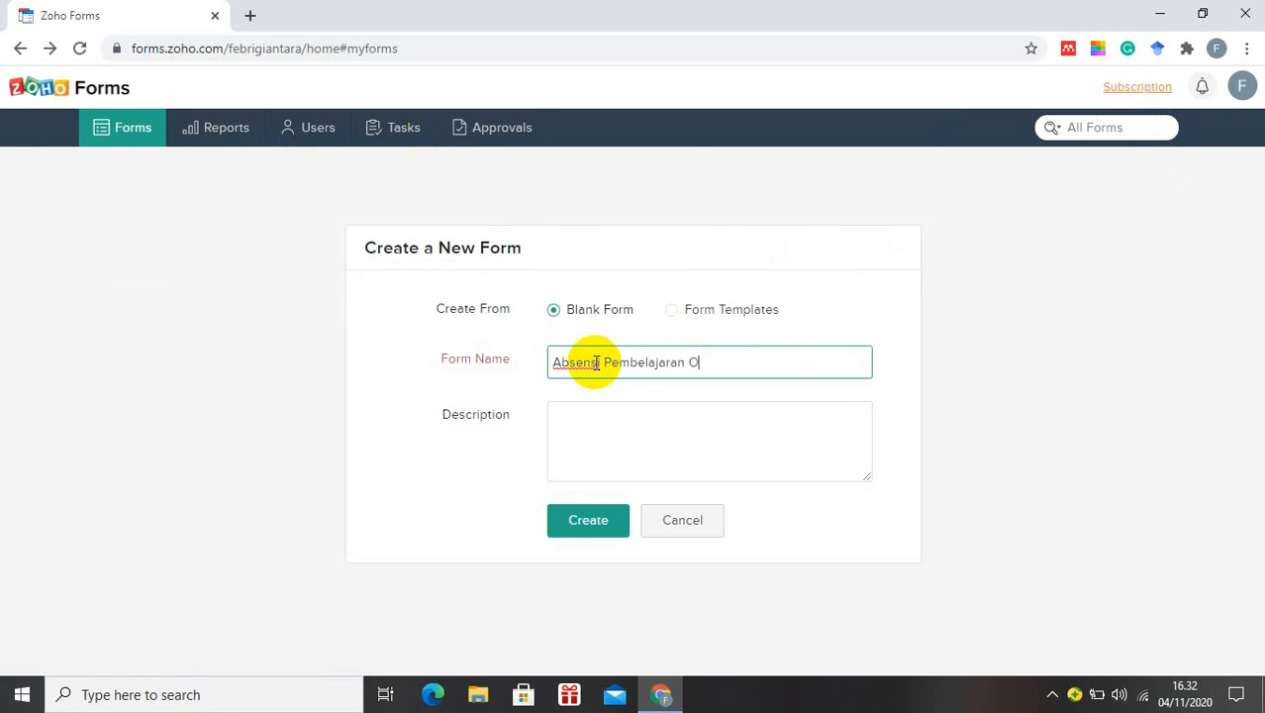
type("nline")
Enter the description "Absensi Proses Pembelajaran Online" and create the form
left_click(600, 438)
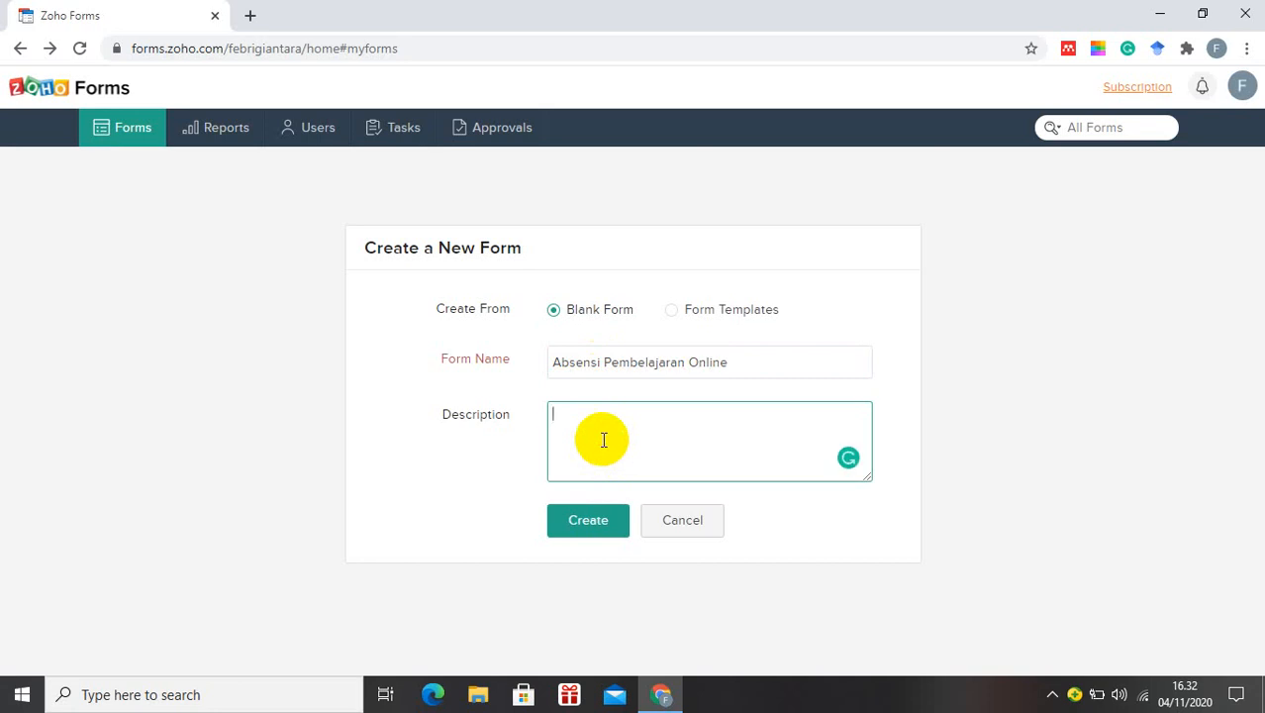
type("Absensi Proses Pembela")
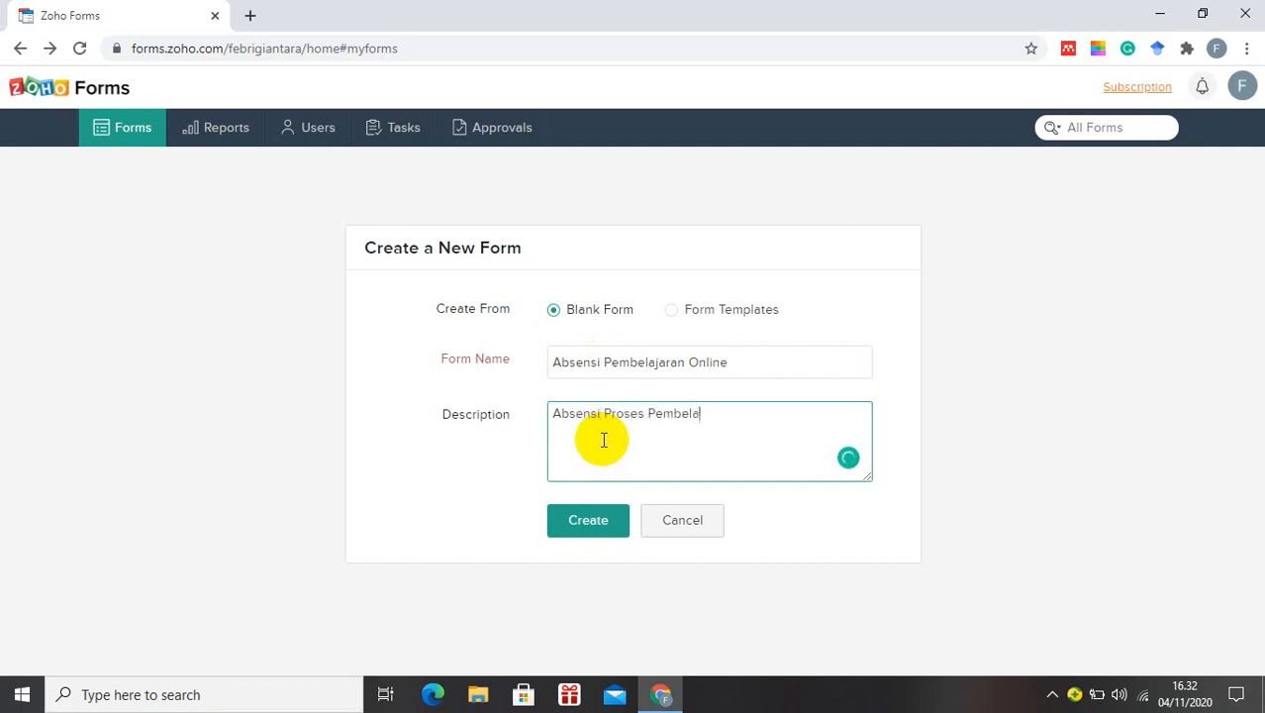
type("jaran Online")
left_click(586, 521)
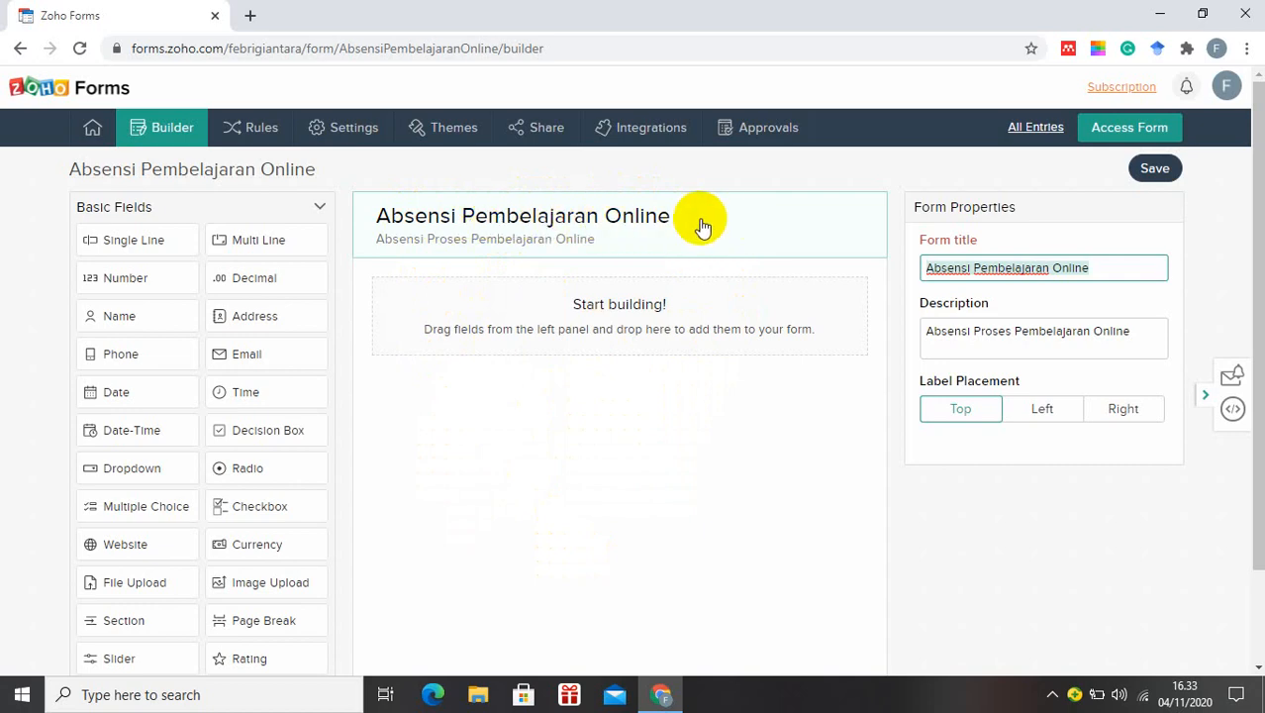
Extend the form title to "Absensi Pembelajaran Online Mata Kuliah Statistik Pendidikan"
left_click(1101, 275)
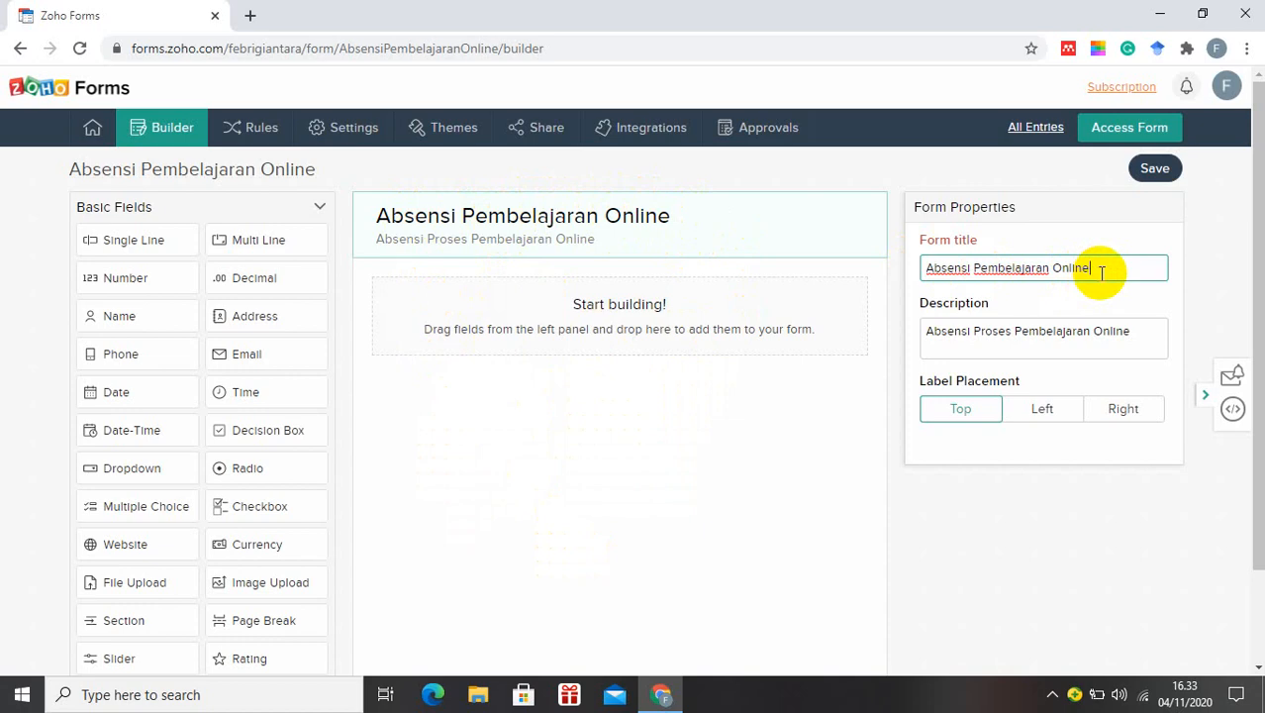
type("Mata Ku")
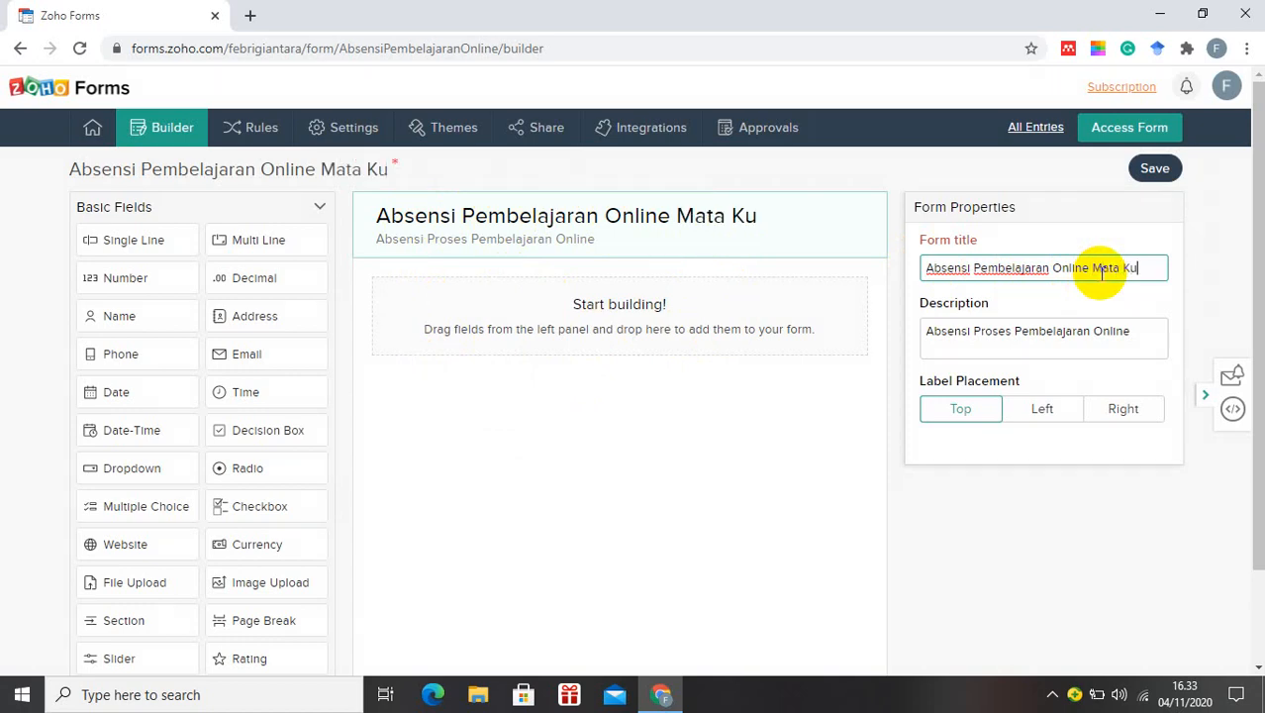
type("liah Statisti")
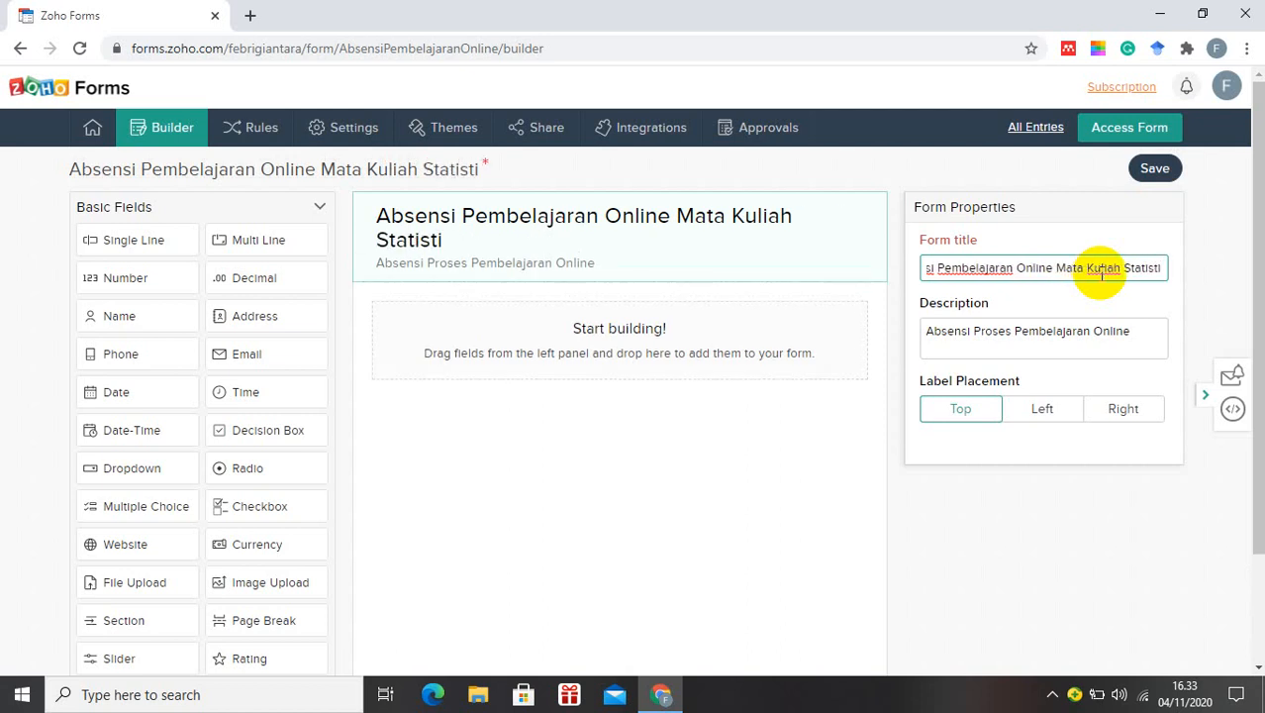
key("BackSpace")
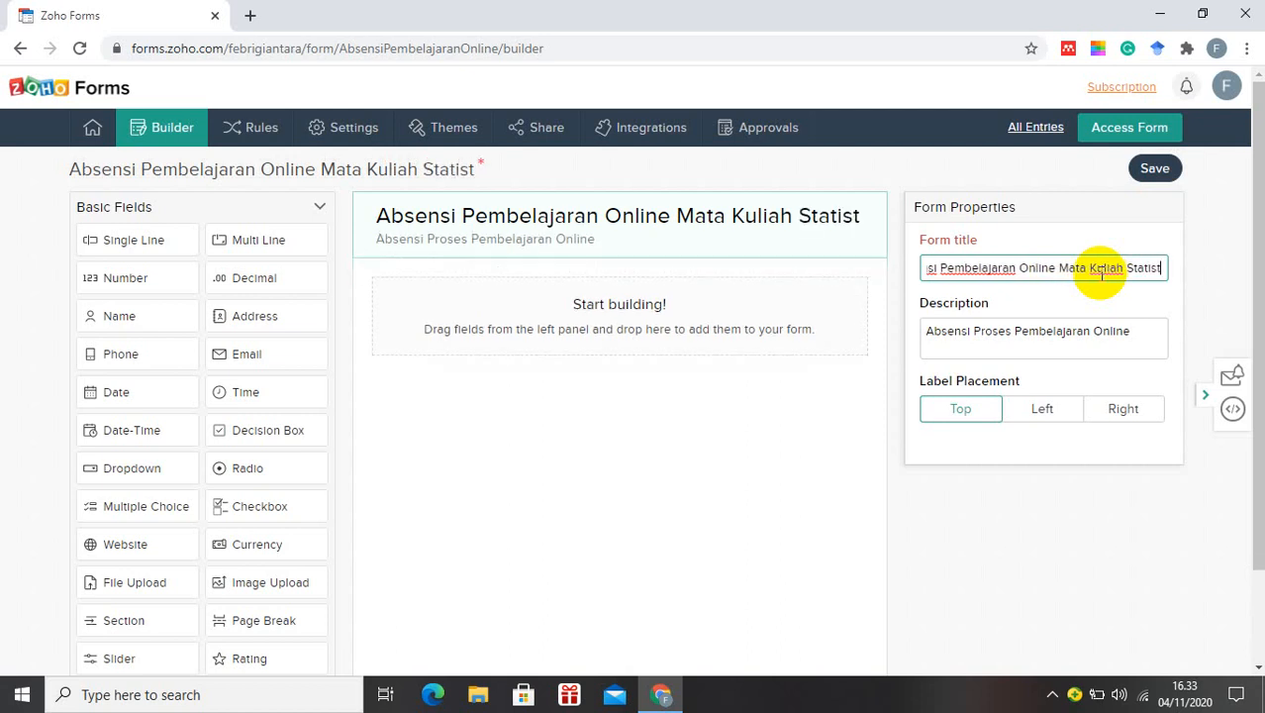
type("ik Pen")
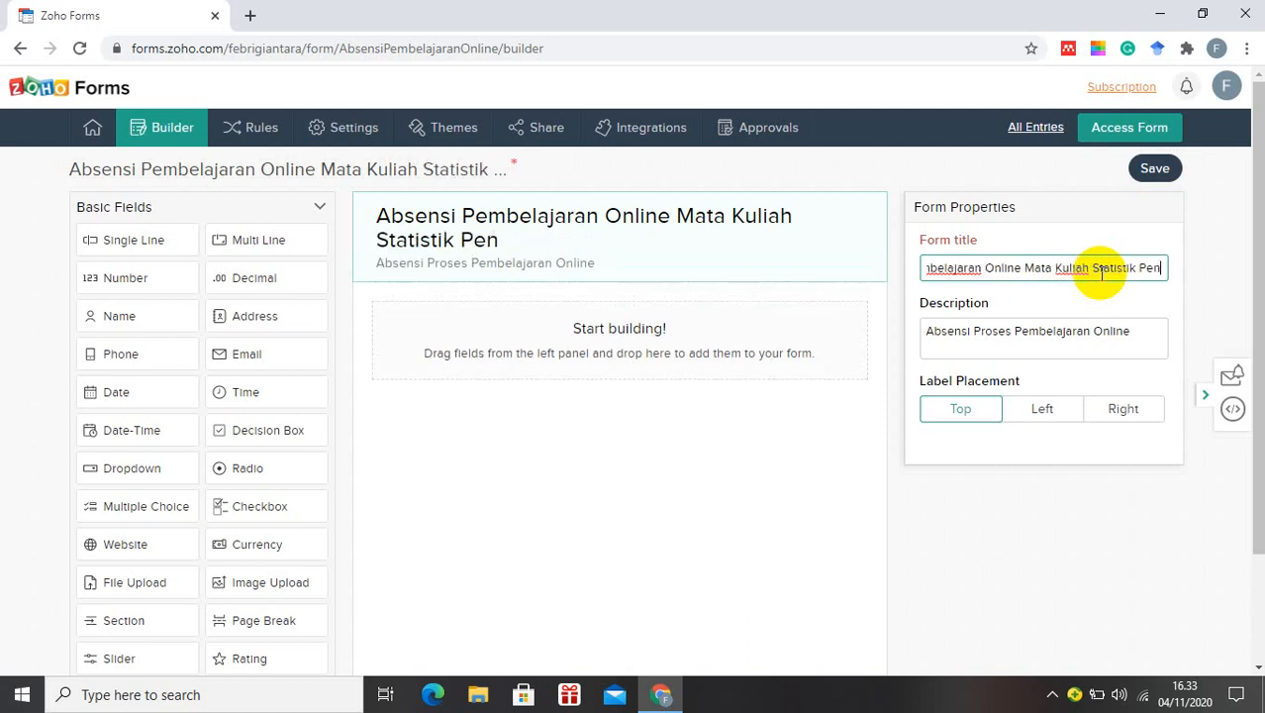
type("didikan")
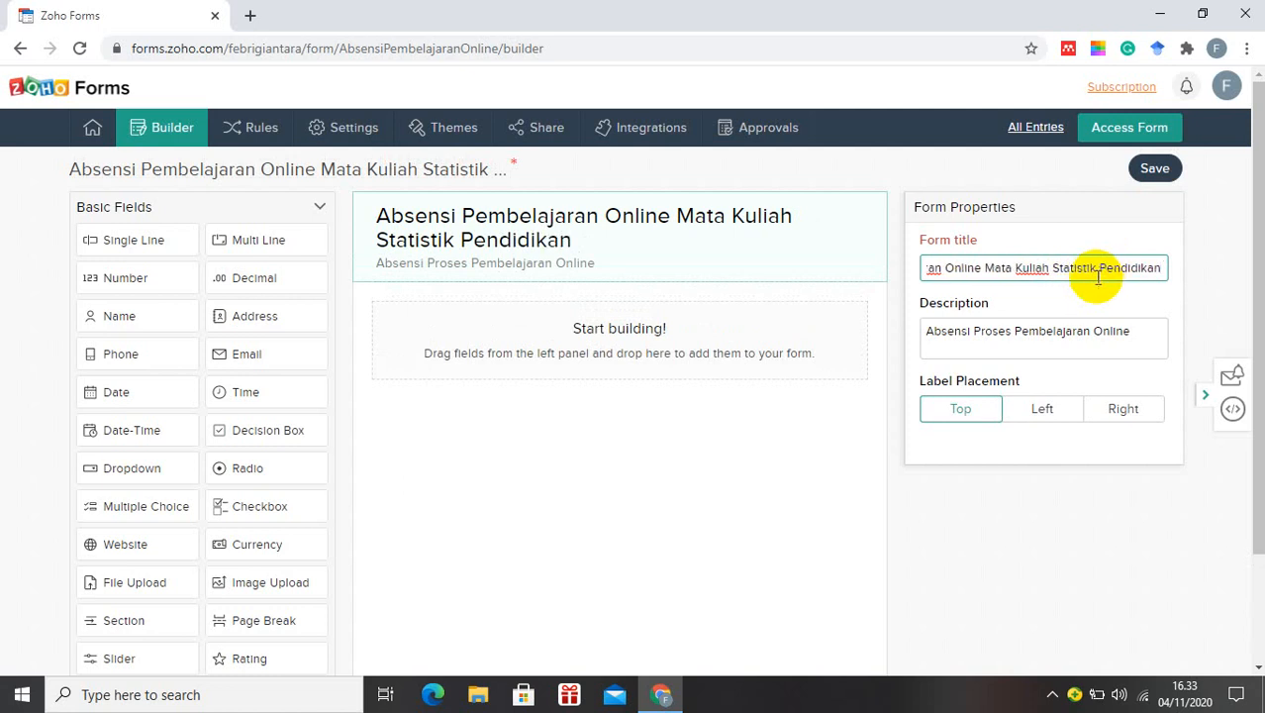
Extend the form description to "Absensi Proses Pembelajaran Online STAI Diniyah Pekanbaru" and save the form
left_click(1134, 334)
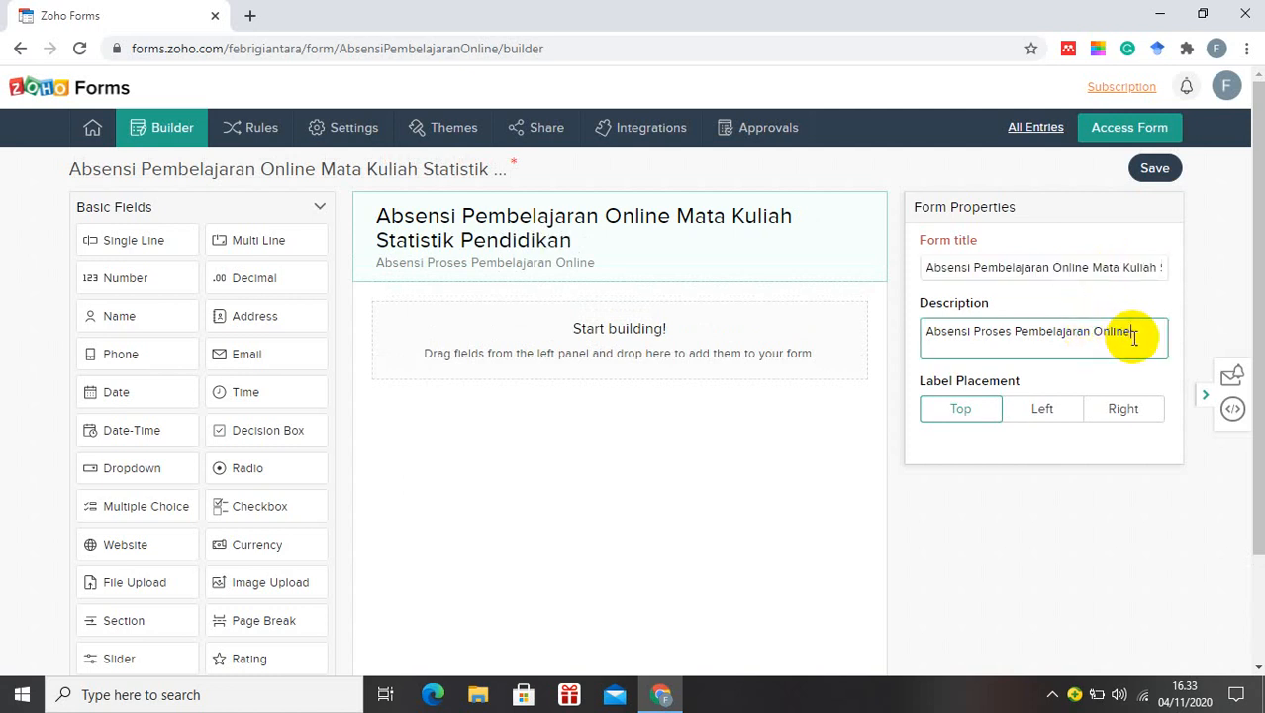
type("STAI")
type(" DI")
type("nya")
key("BackSpace")
key("BackSpace")
key("BackSpace")
key("BackSpace")
key("BackSpace")
type("D")
type("iny")
key("BackSpace")
key("BackSpace")
key("BackSpace")
type("ini")
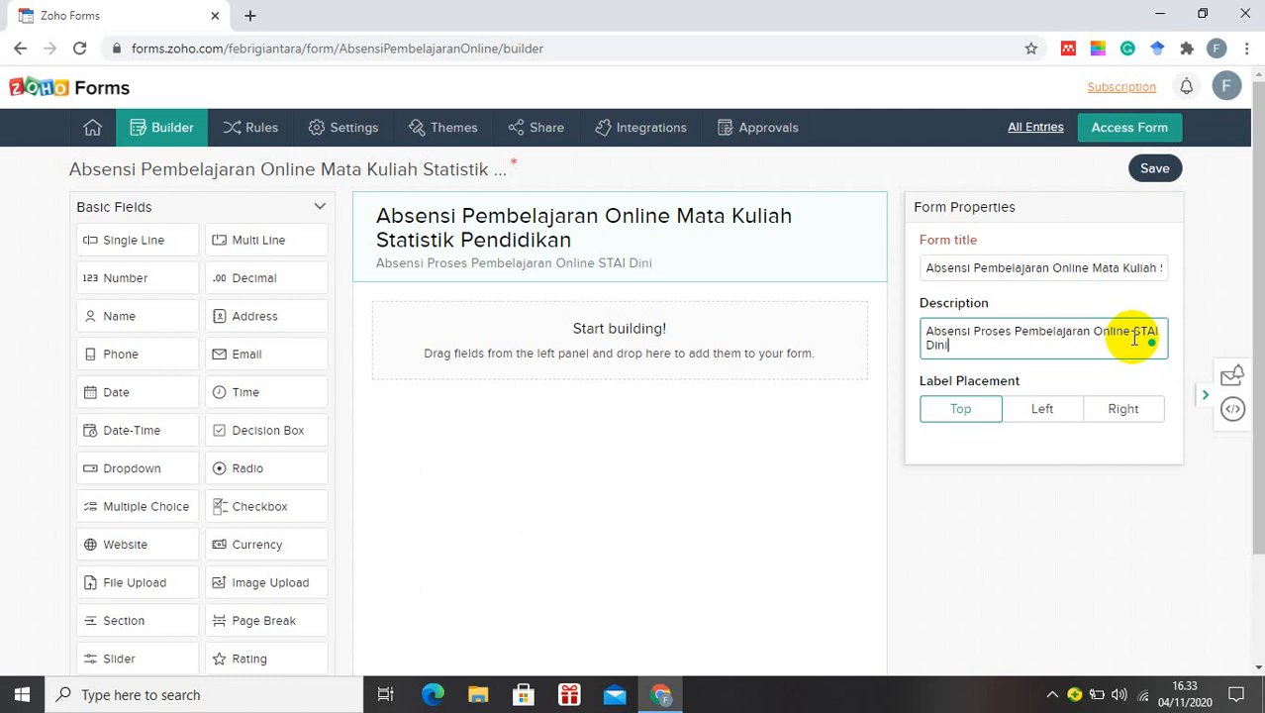
type("yah Pekanbaru")
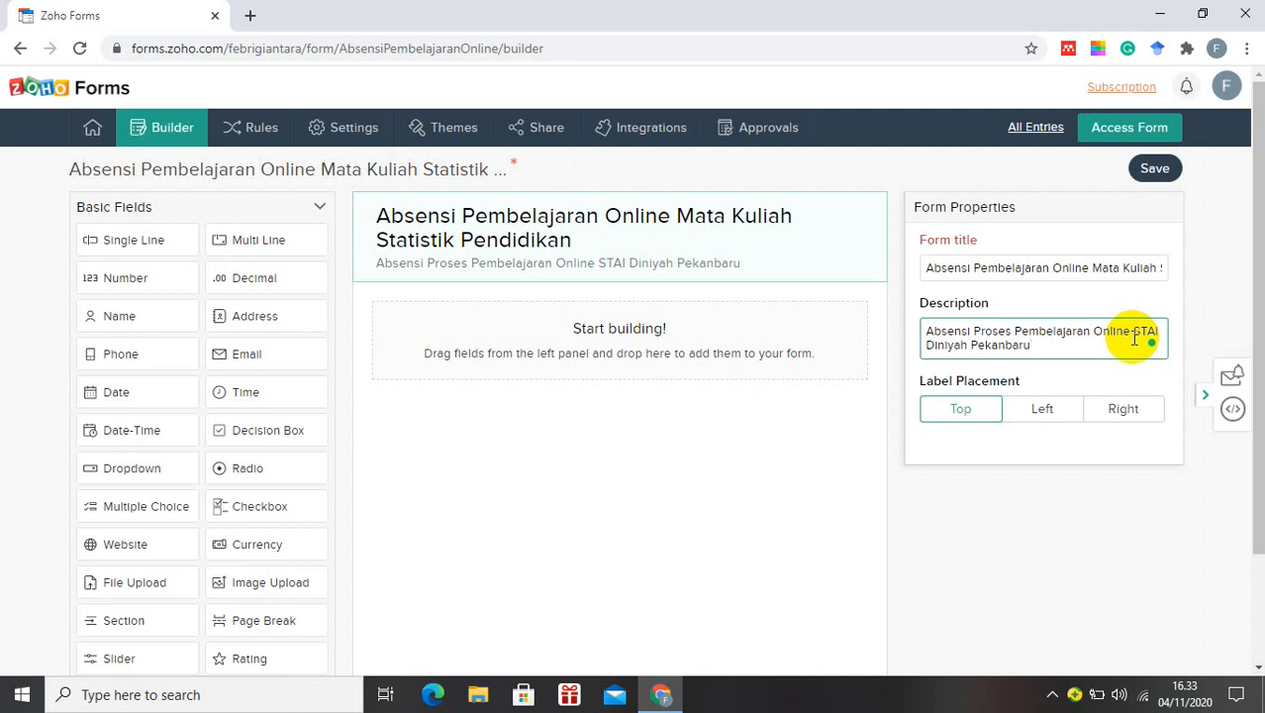
left_click(1150, 170)
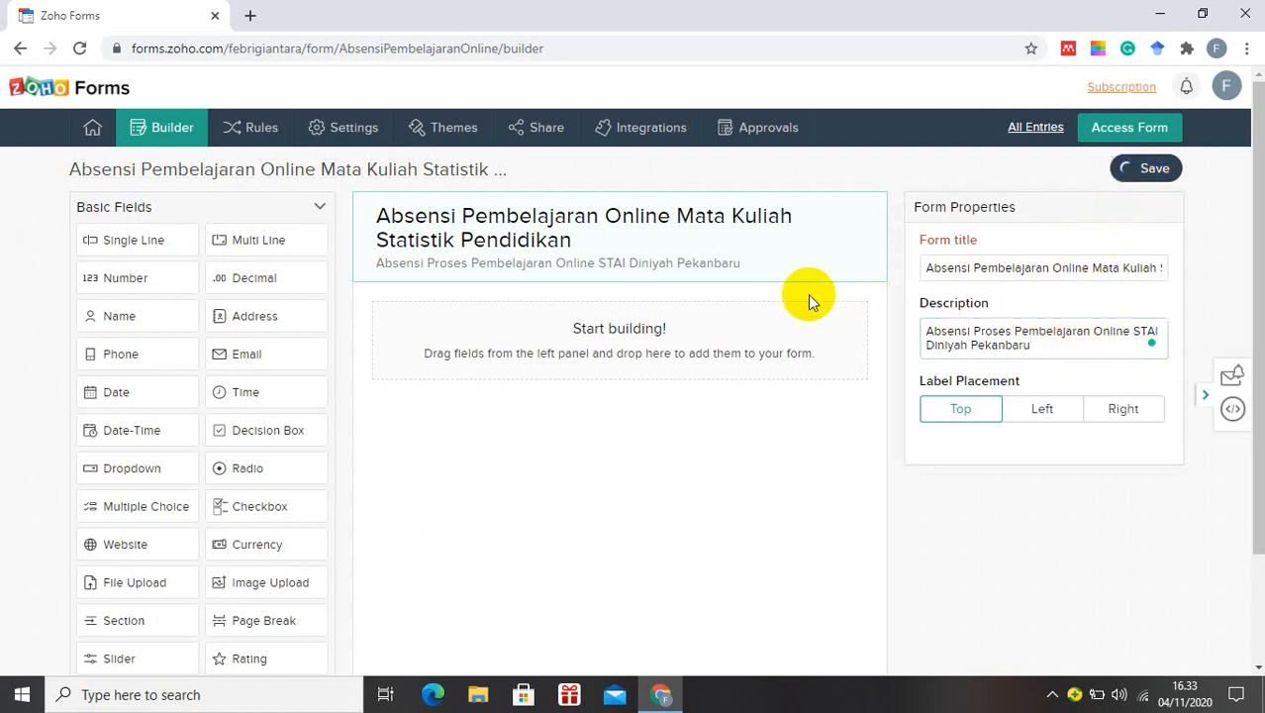
Add a Name field to the empty form below its title
left_click(629, 232)
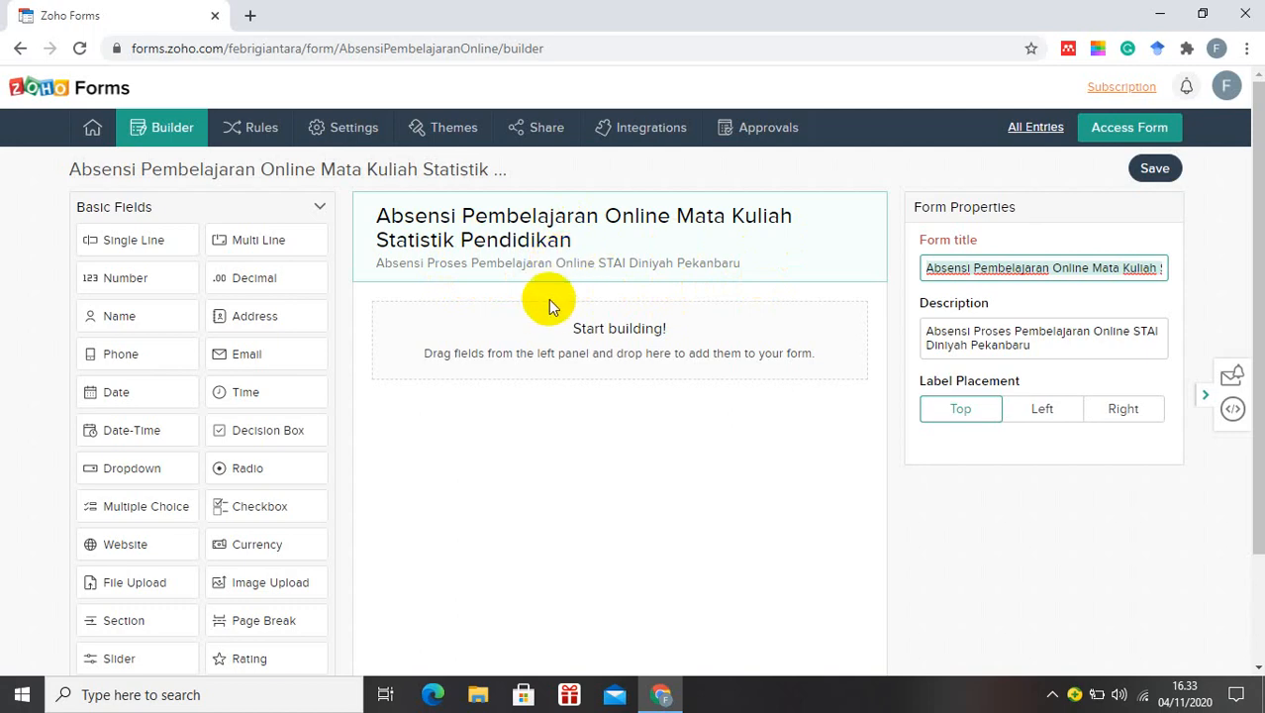
scroll(183, 260, "down", 1)
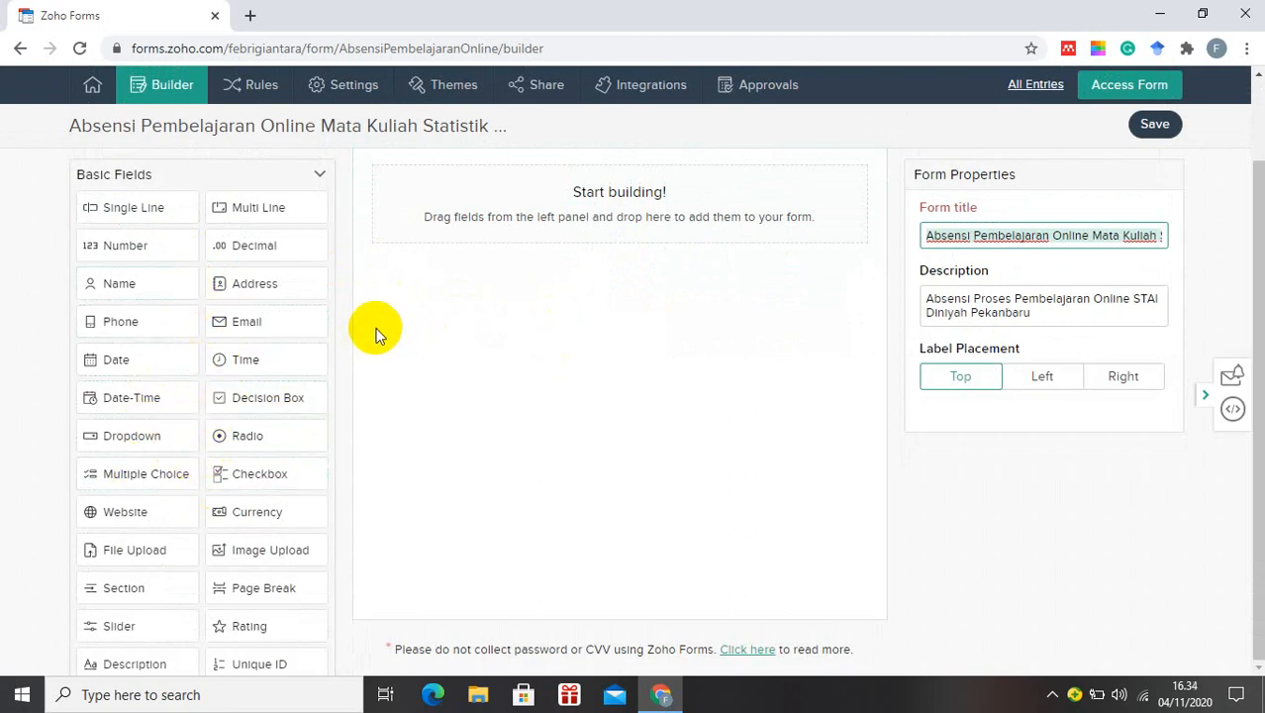
scroll(422, 342, "up", 2)
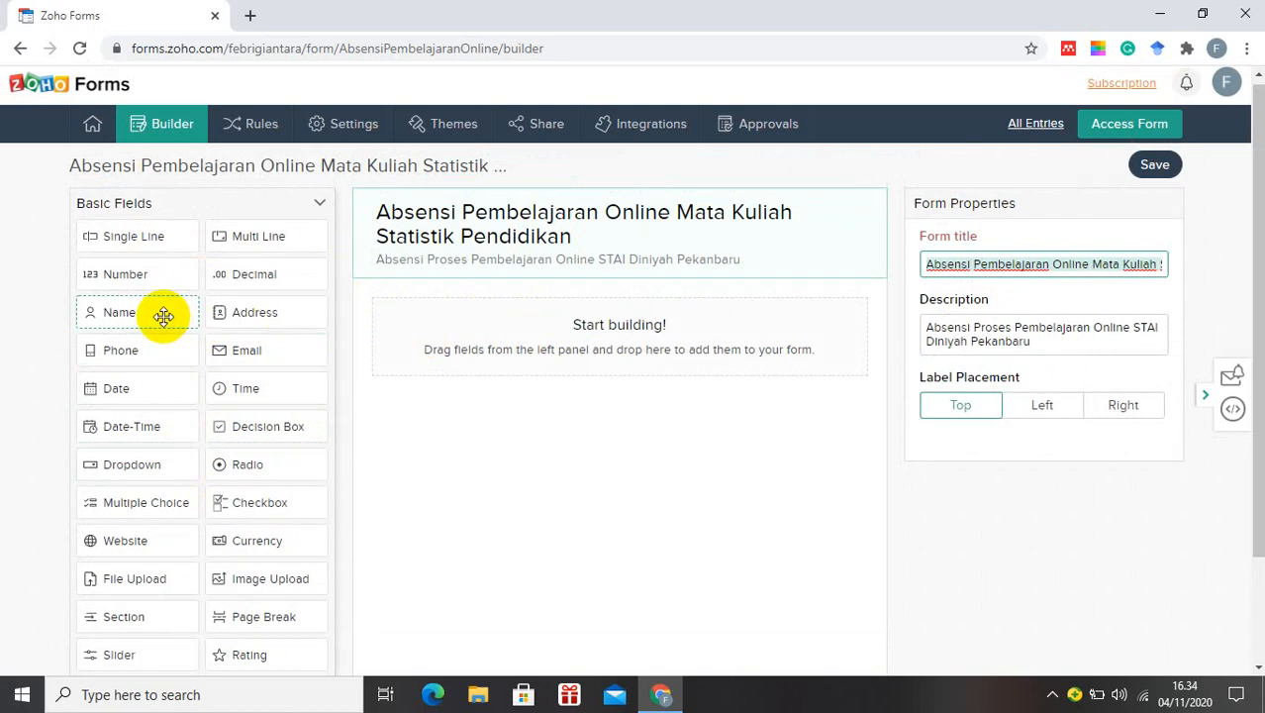
left_click_drag(163, 316, 493, 348)
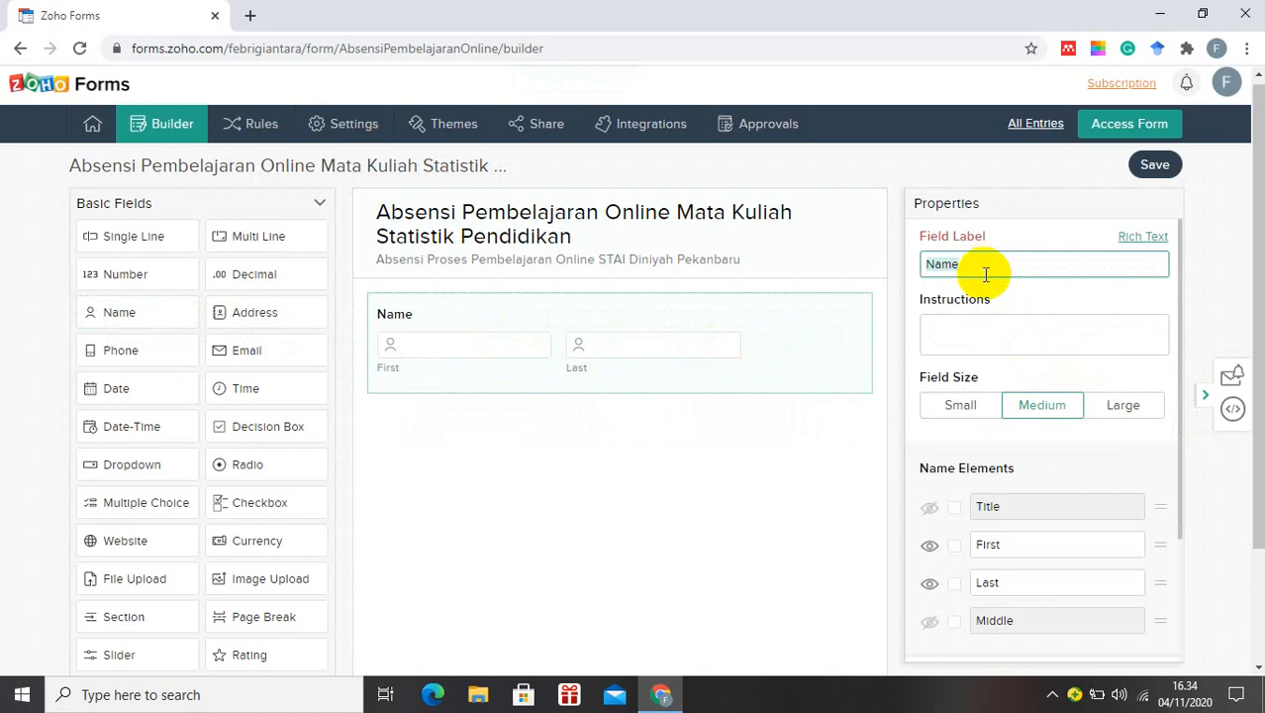
Add the instruction "Tuliskan Nama Ananda" to the Name field and save the form
left_click(978, 334)
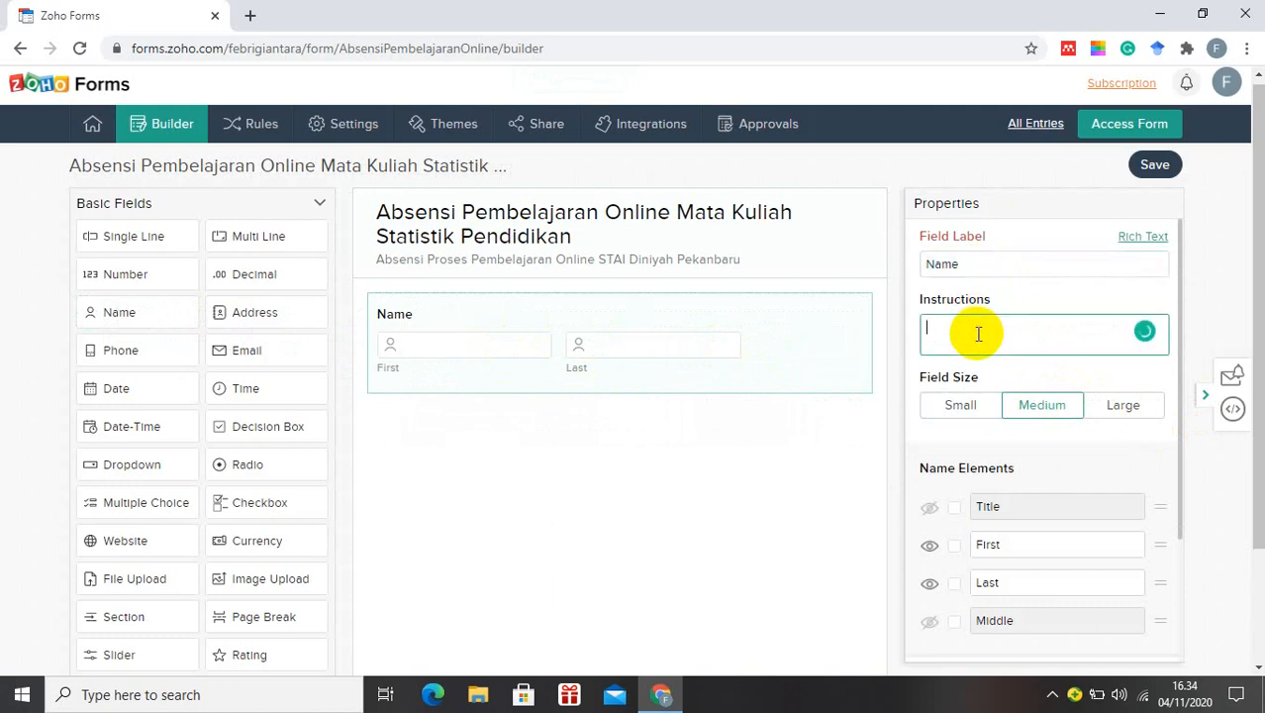
type("Tuliskan ")
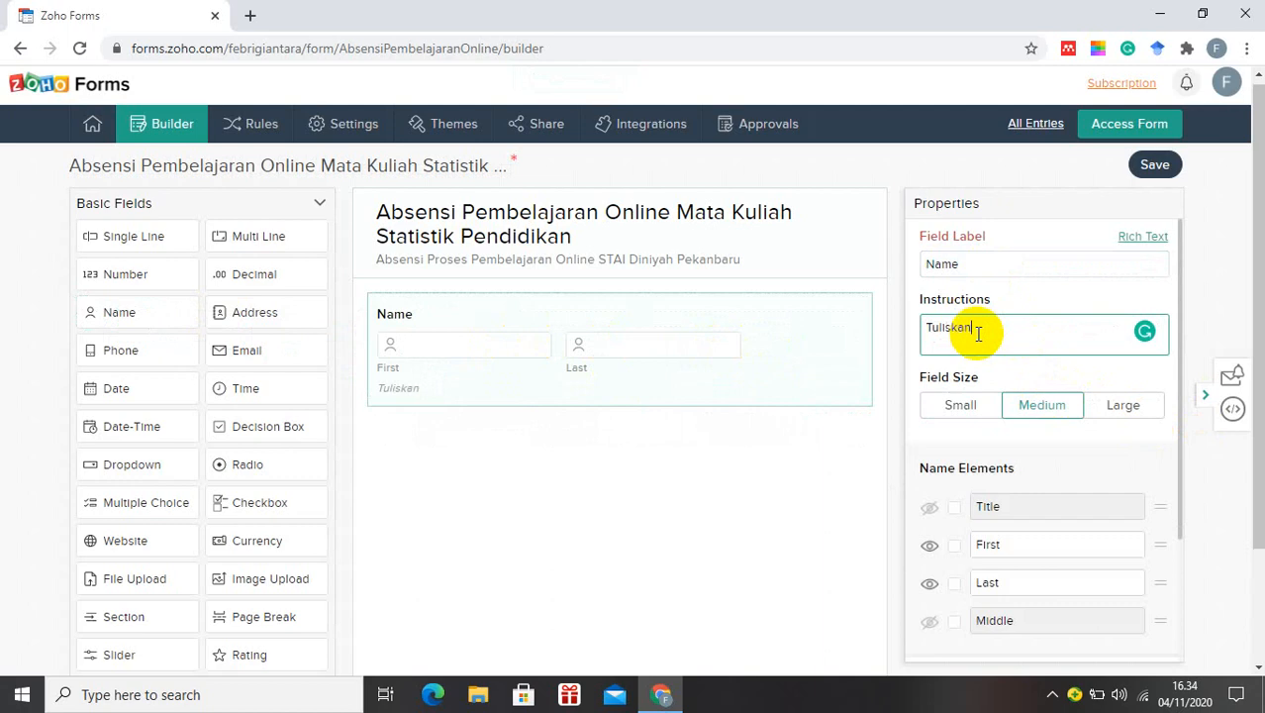
type("Nama Anand")
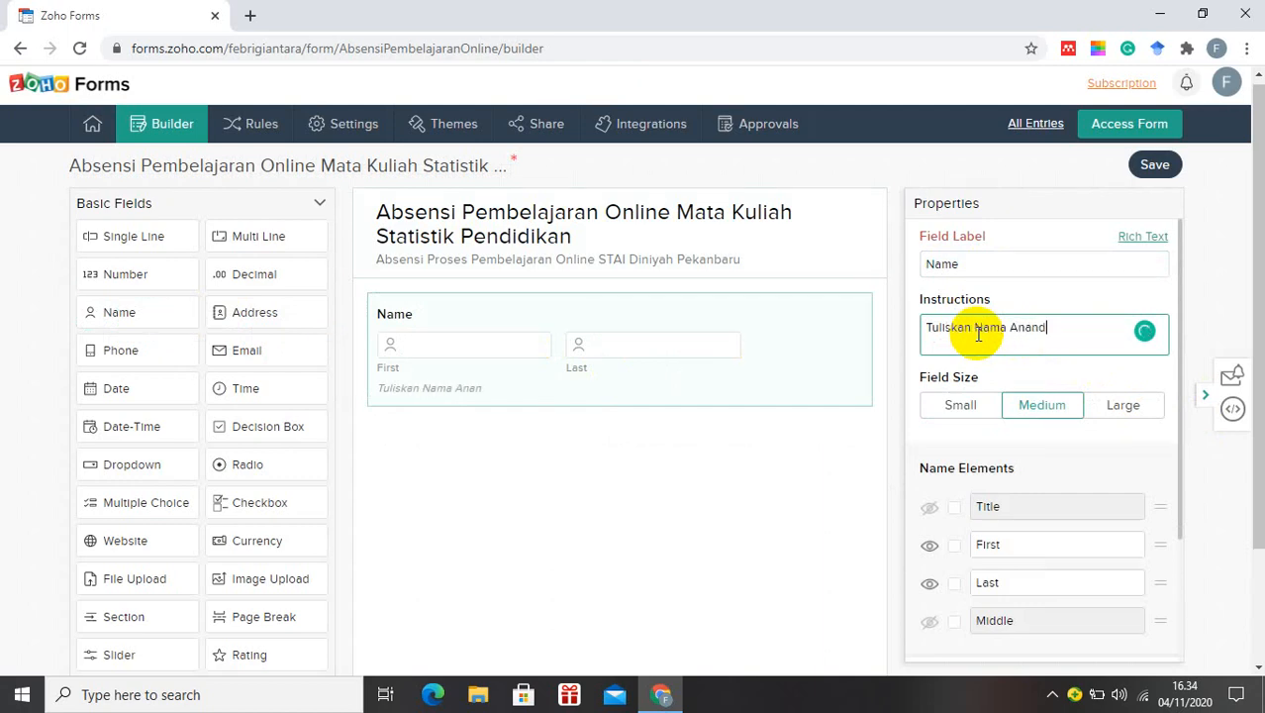
type("a")
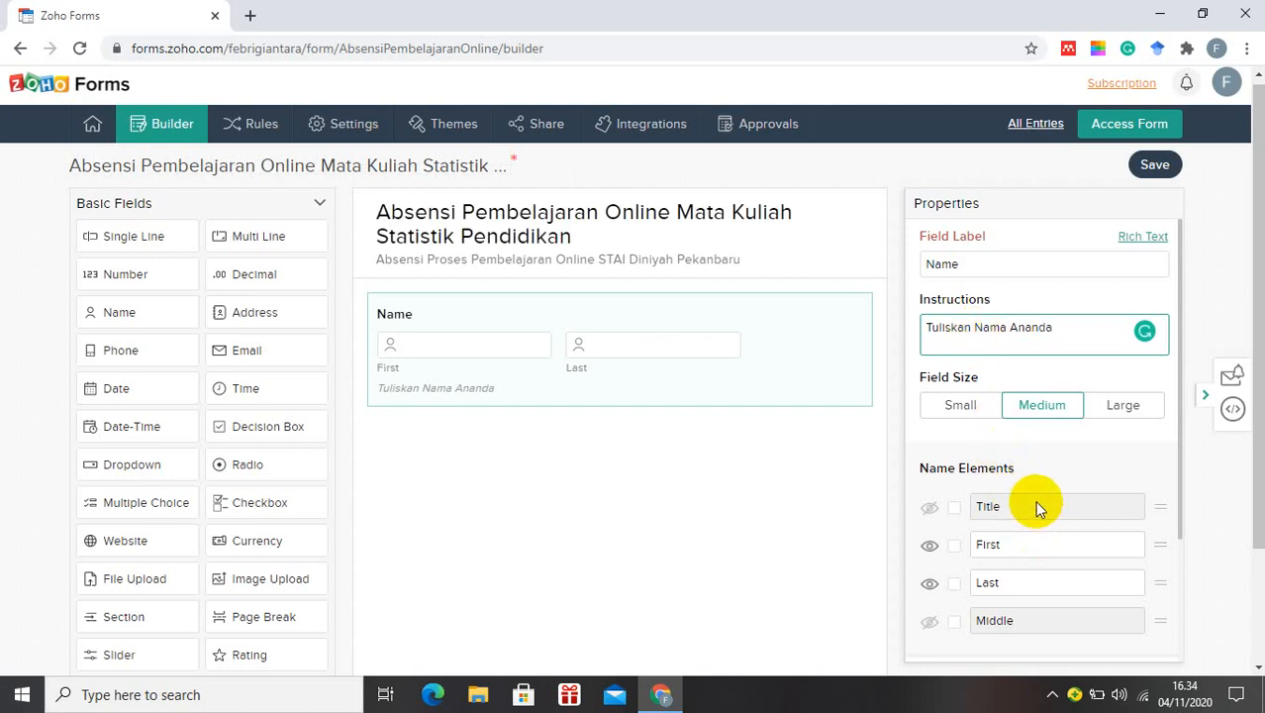
left_click(1151, 166)
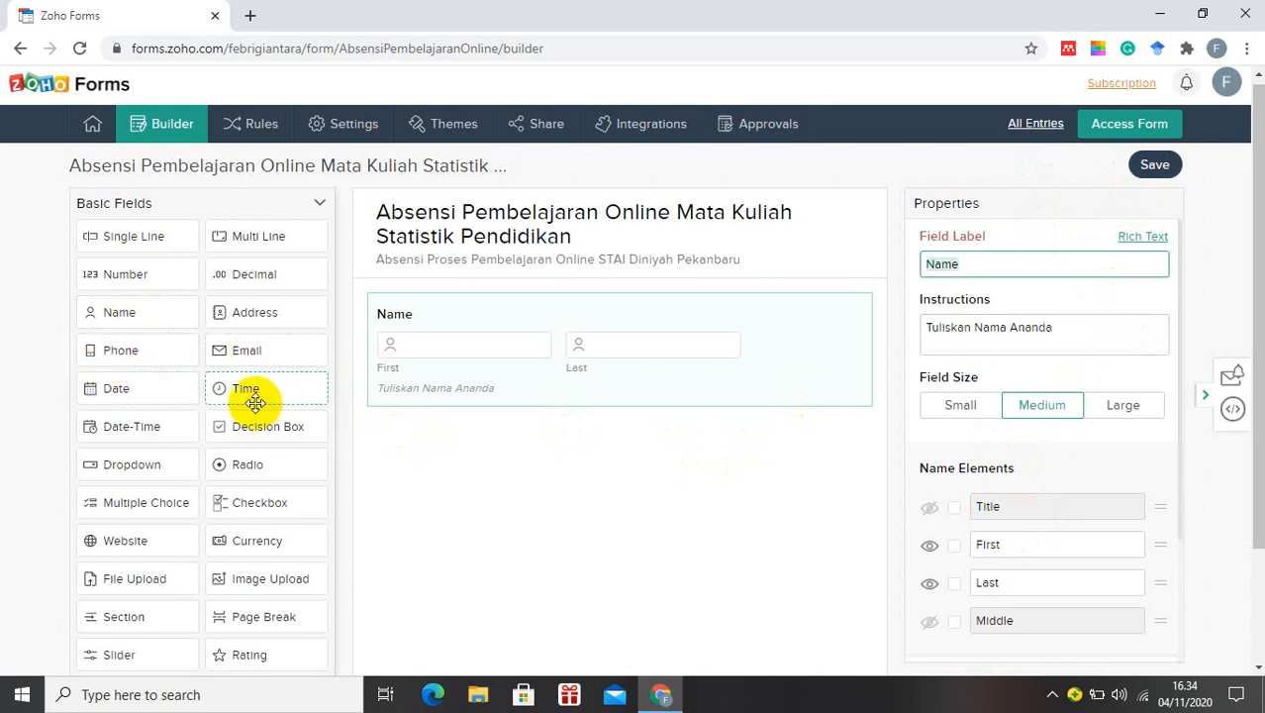
Add a Number field below the Name field and delete the duplicate Number field beneath it
left_click(176, 278)
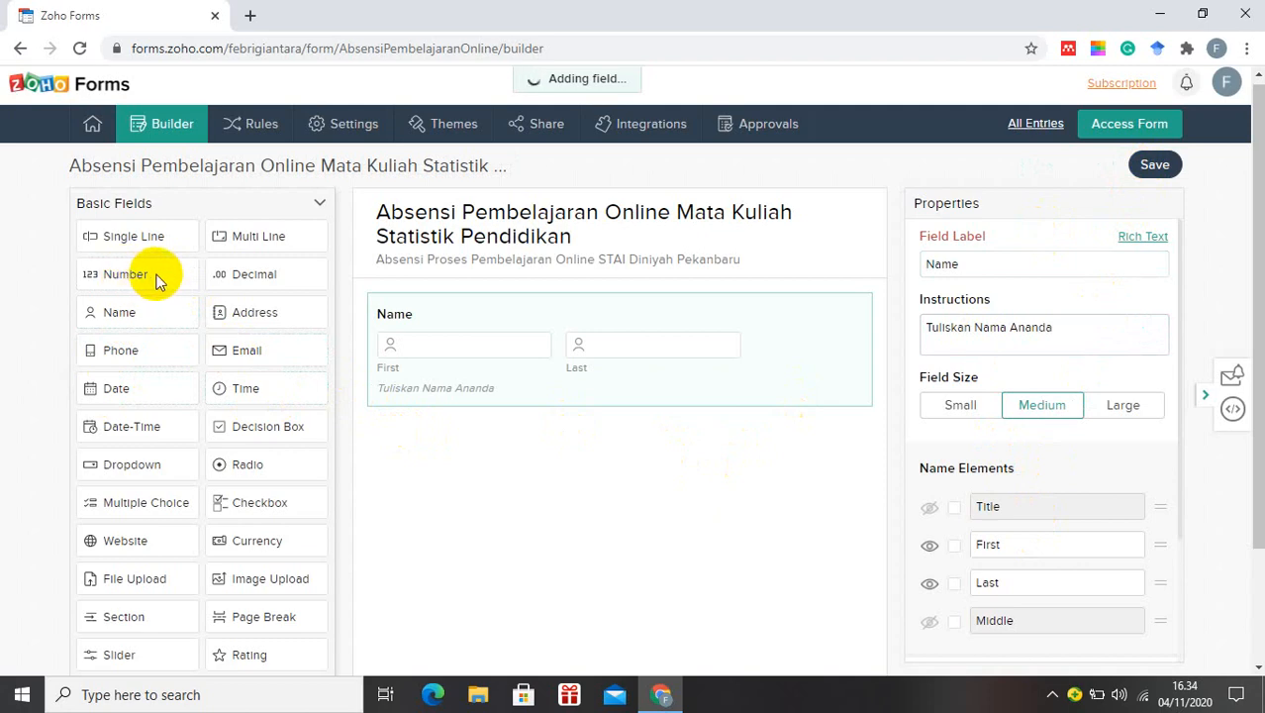
left_click_drag(157, 280, 493, 486)
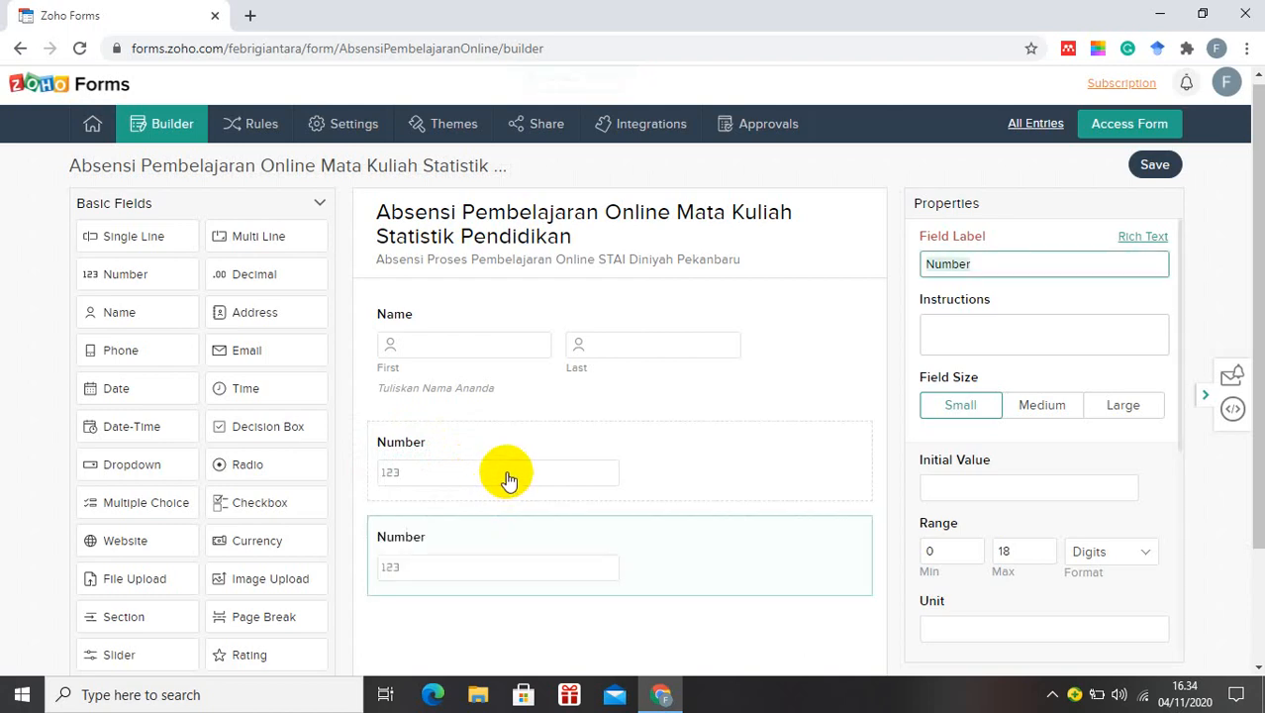
mouse_move(838, 556)
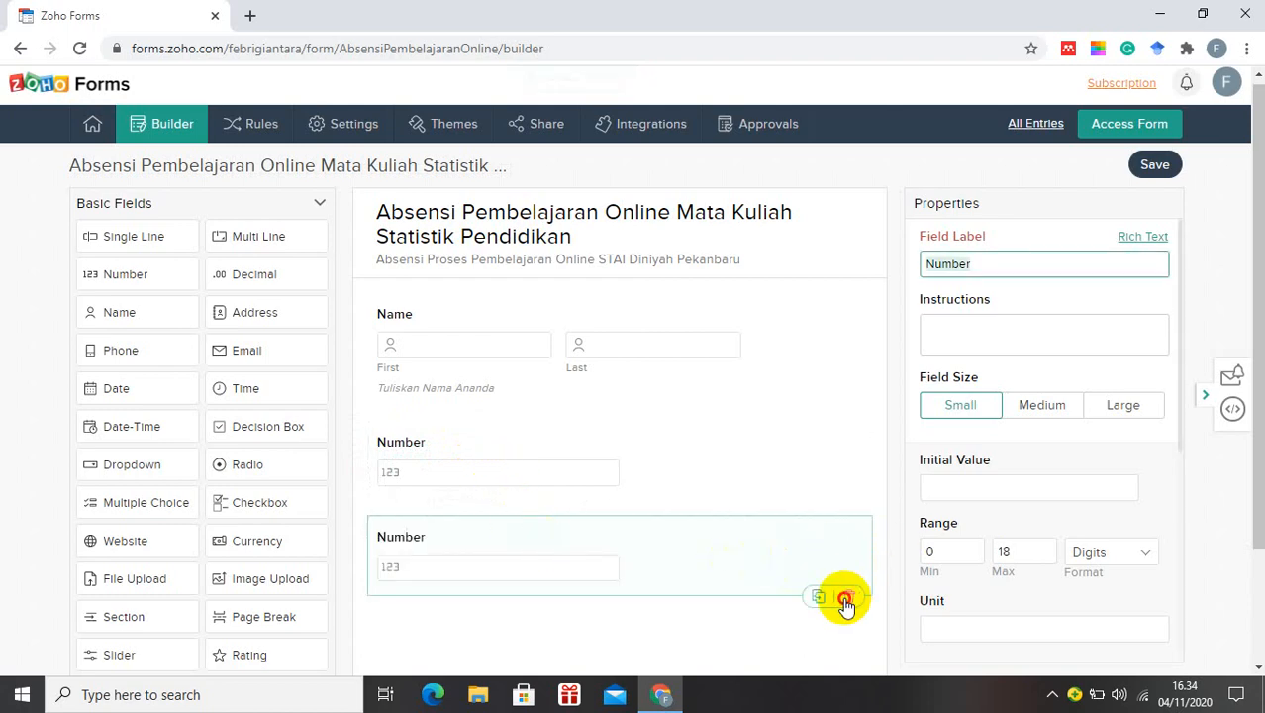
left_click(846, 600)
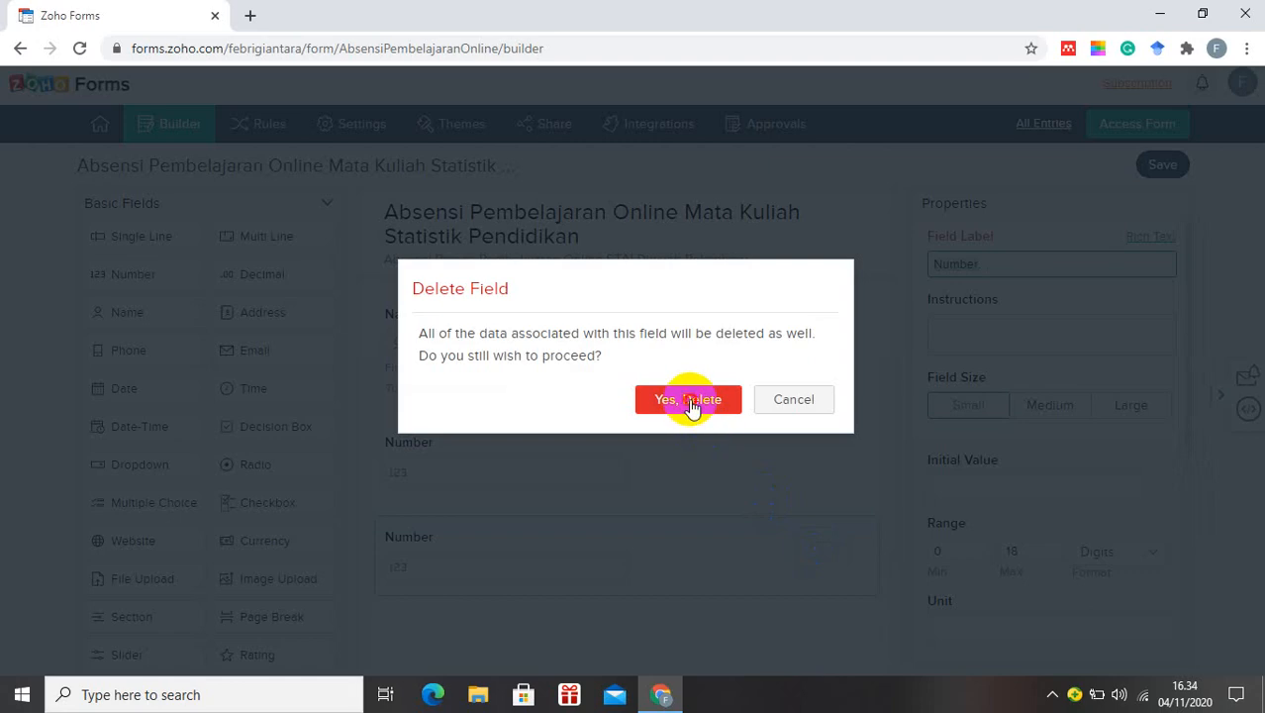
left_click(691, 402)
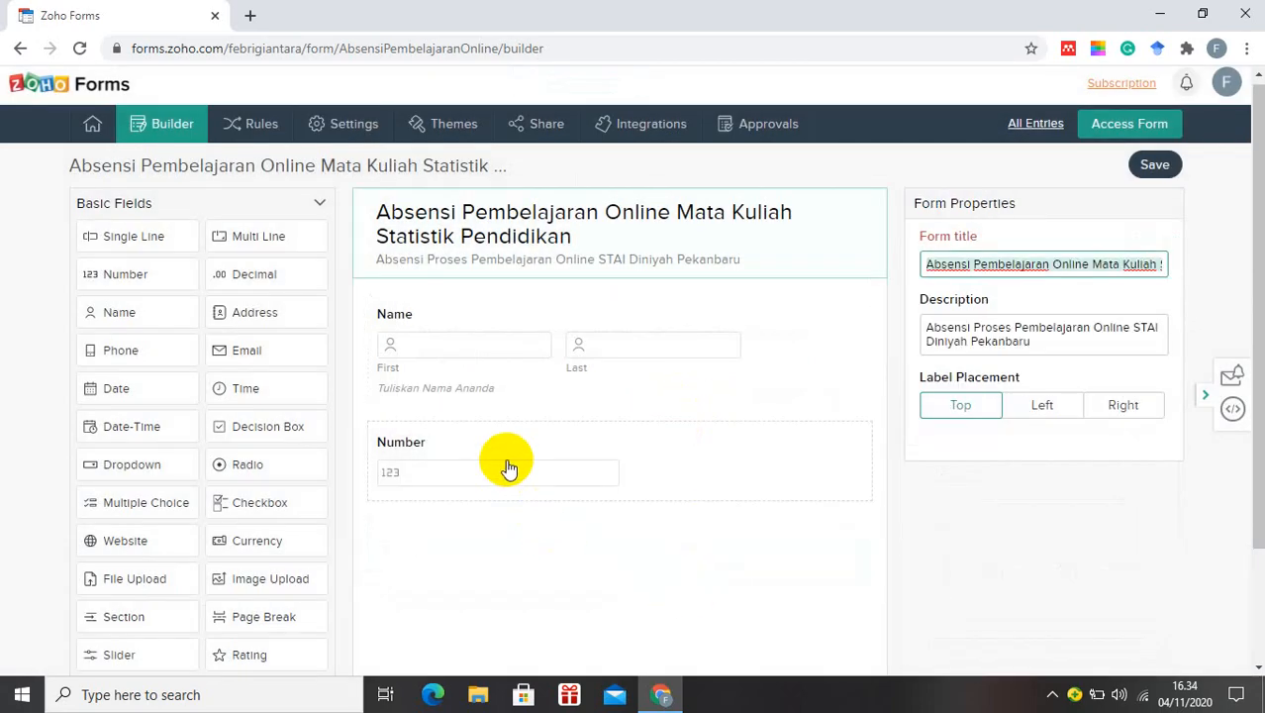
Label the Number field "NIRM" and give it the instruction "Tuliskan Nomor Induk Mahasiswa"
left_click(508, 466)
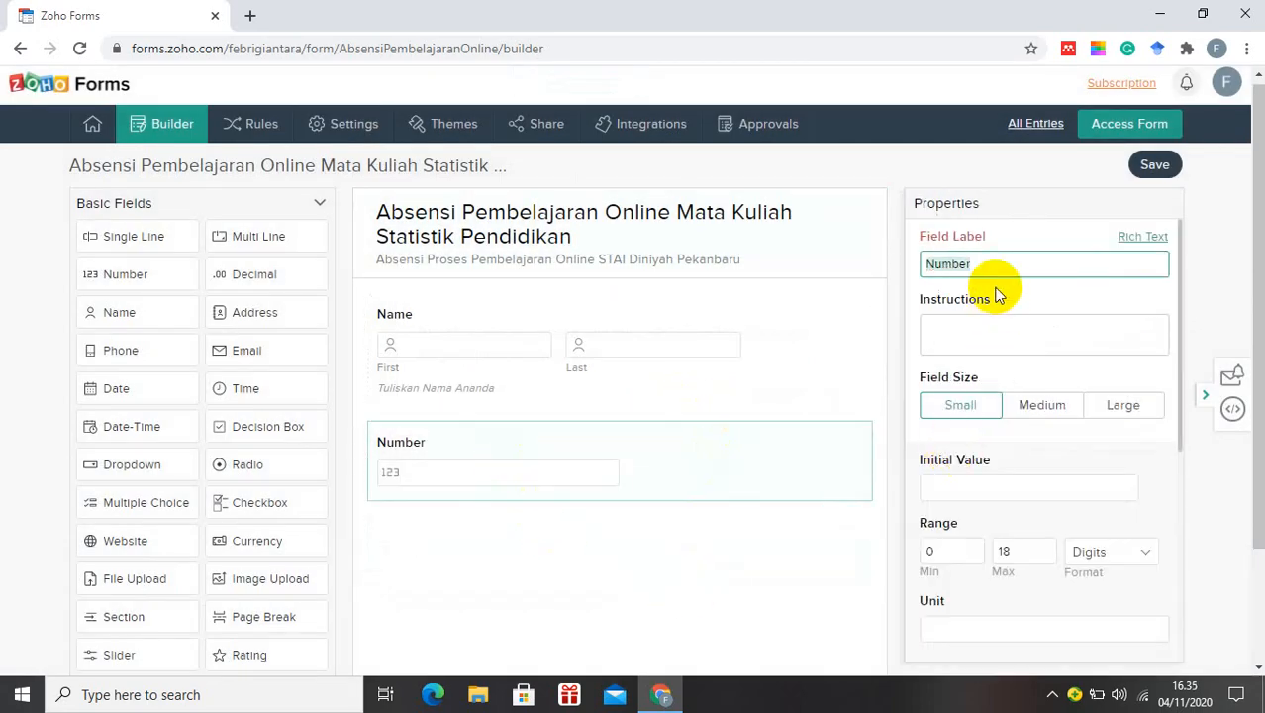
type("N")
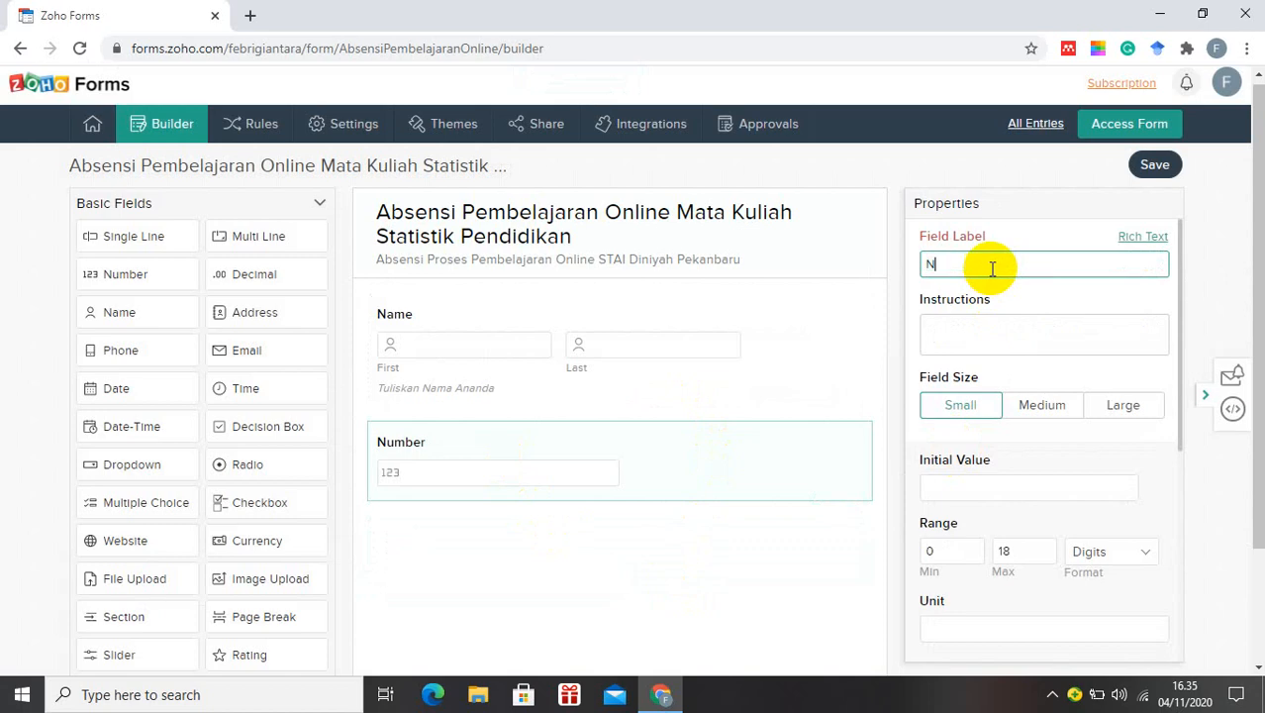
type("IRM")
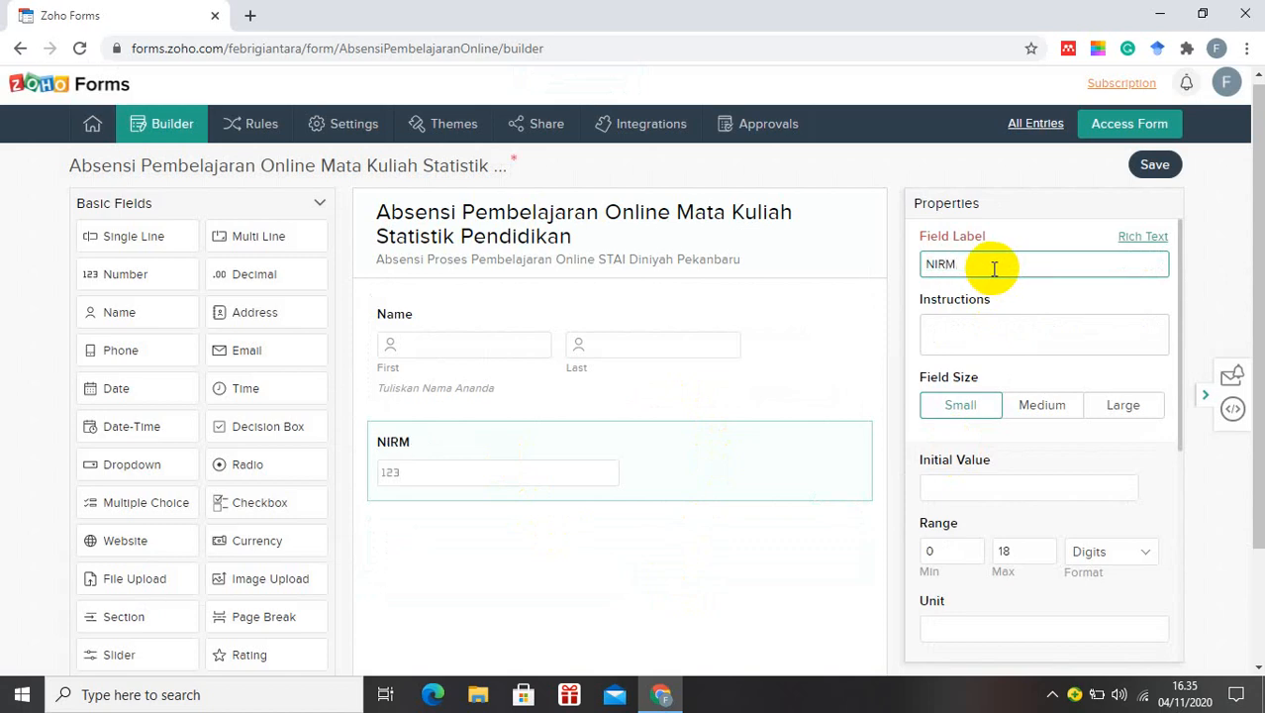
left_click(988, 328)
type("T")
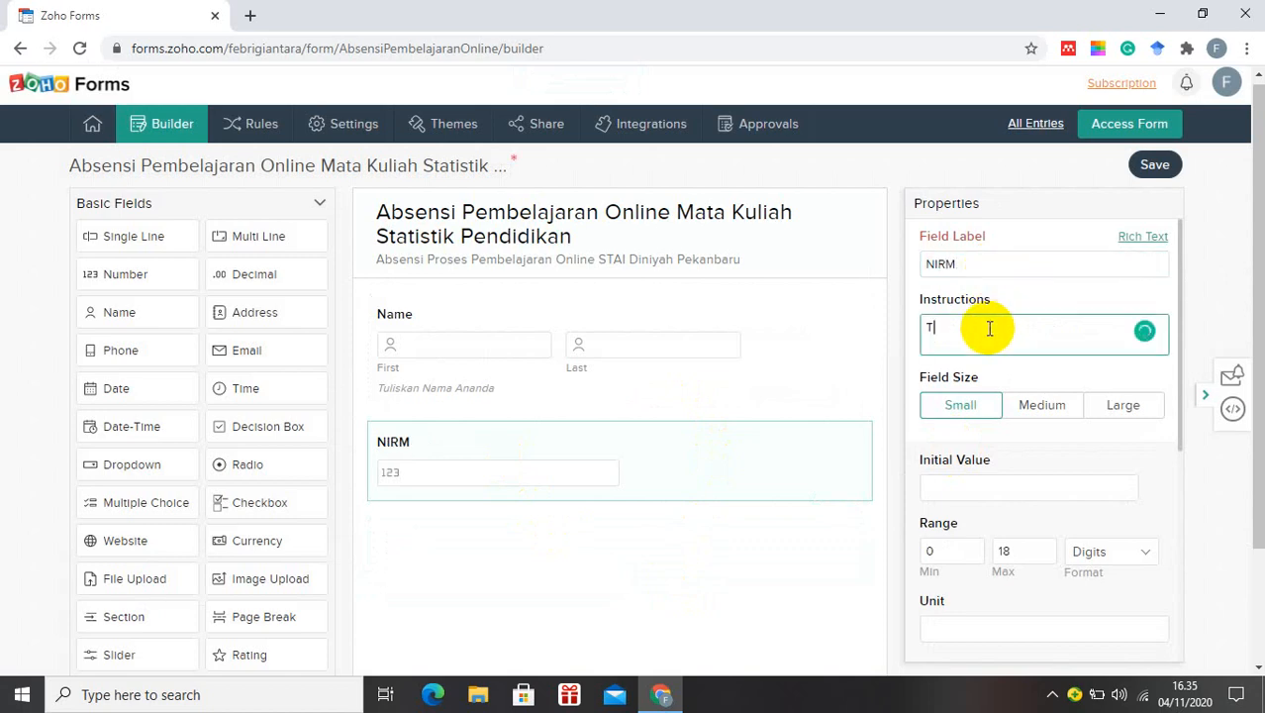
type("uliskan N")
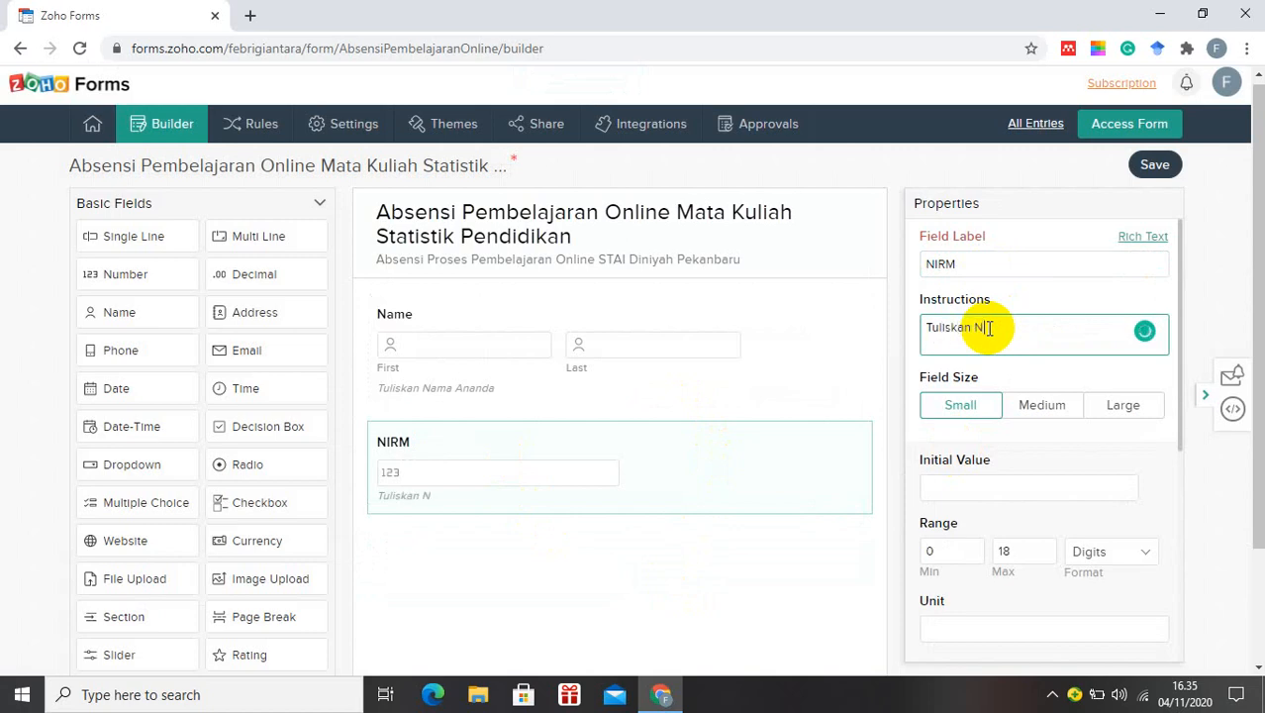
type("omor Induk Mahasiswa")
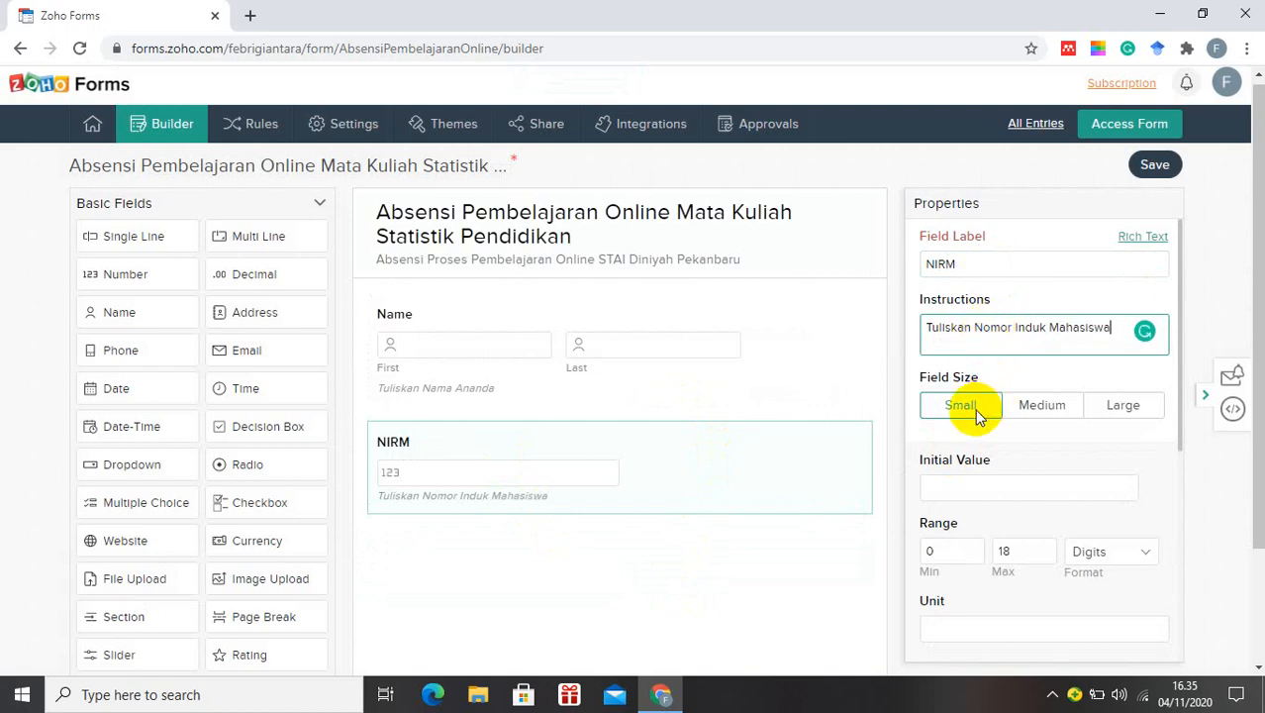
Set the NIRM field to medium size, make it mandatory and save the form
left_click(1040, 416)
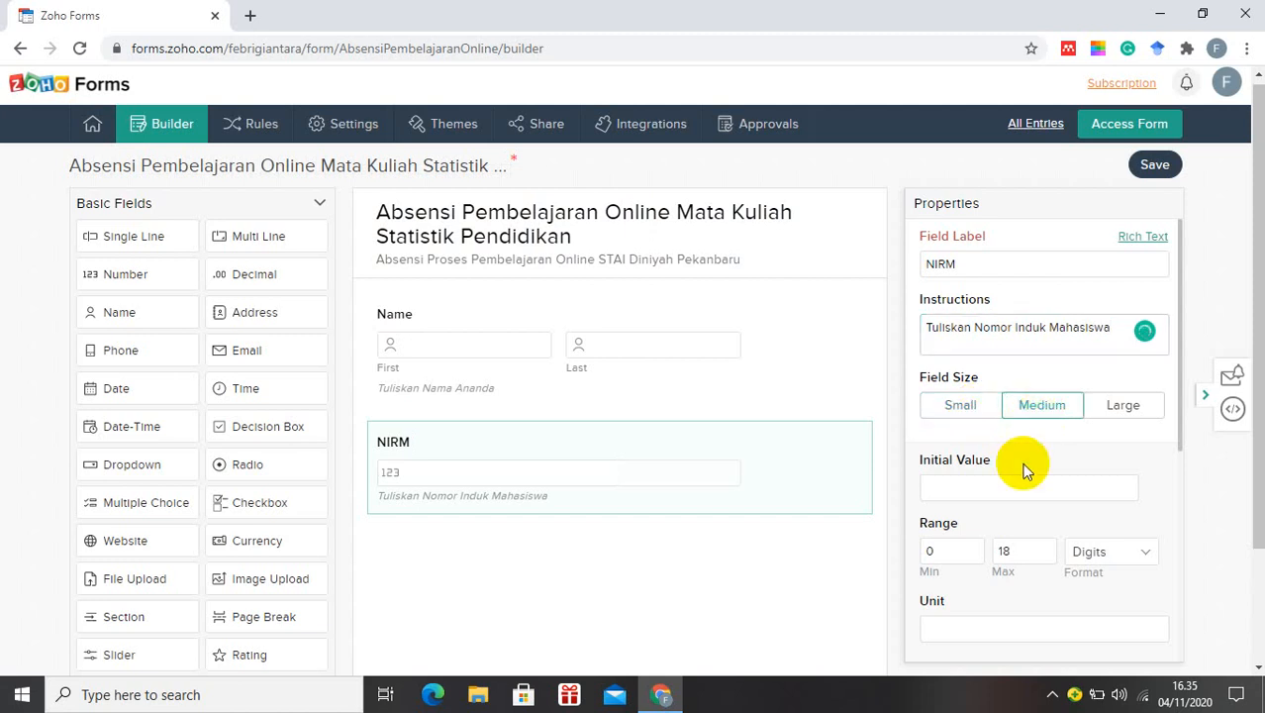
scroll(1025, 475, "down", 1)
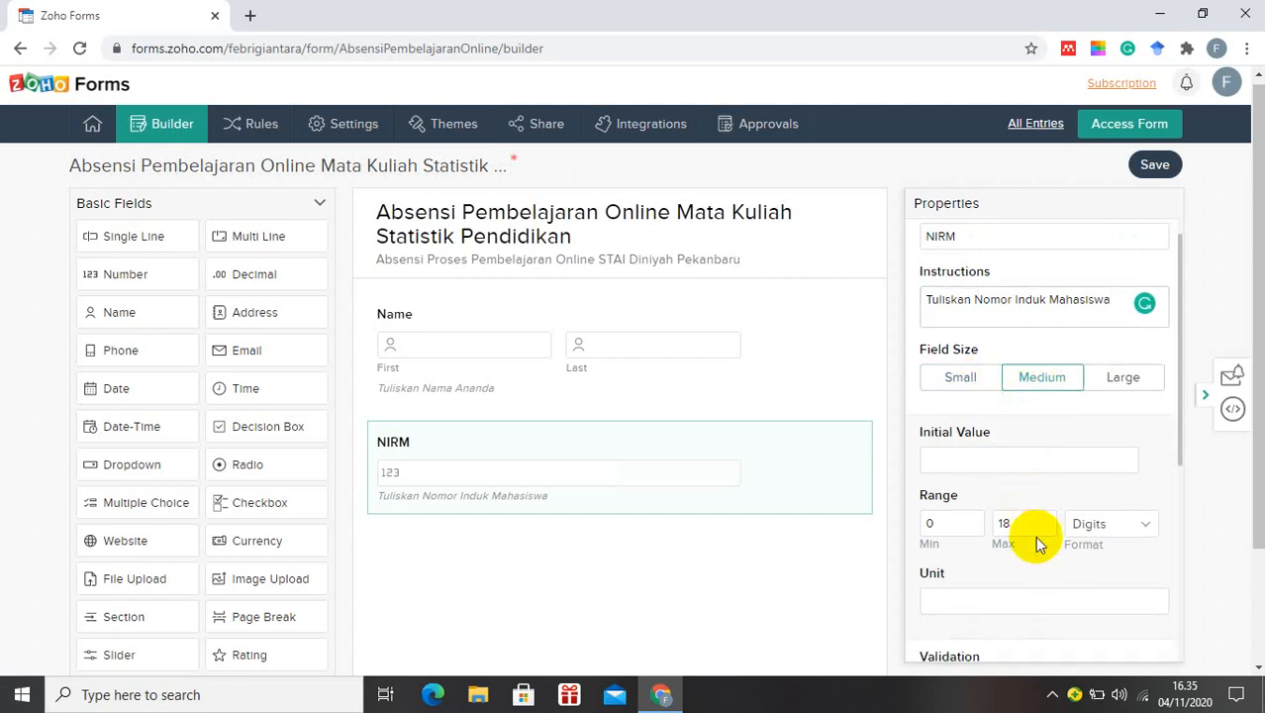
scroll(1036, 542, "down", 4)
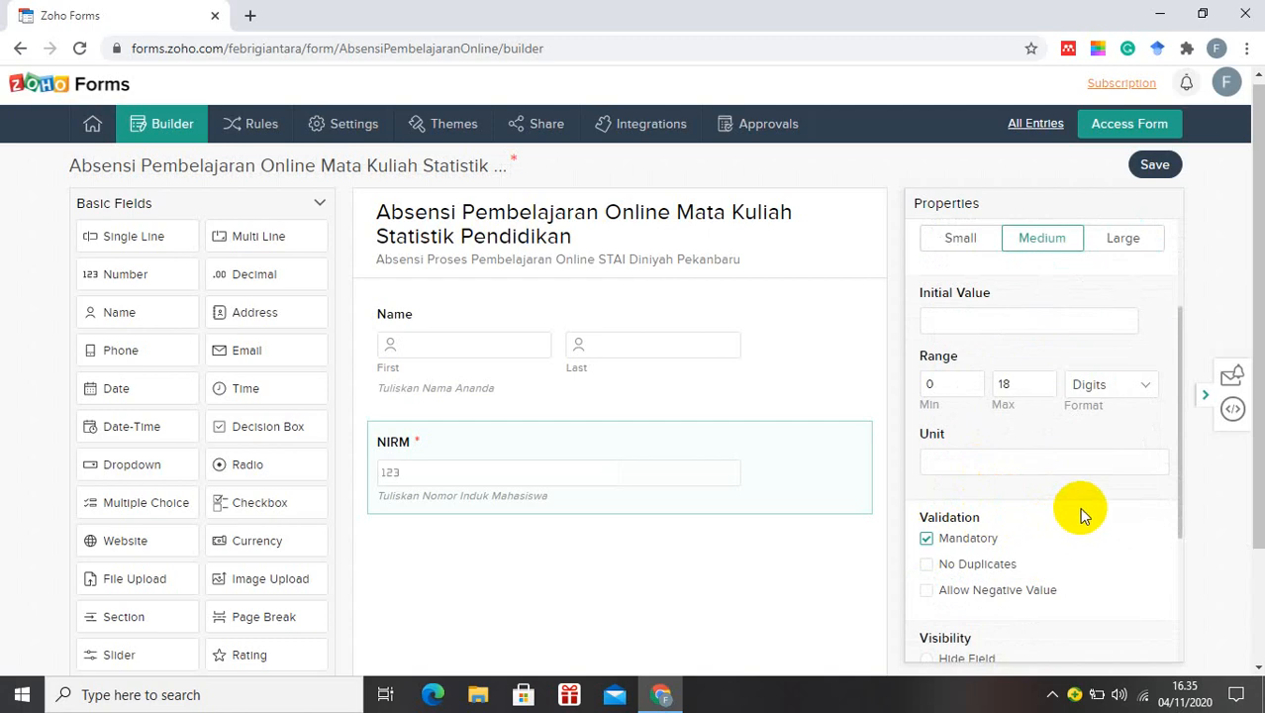
scroll(1079, 507, "down", 3)
scroll(1082, 513, "down", 5)
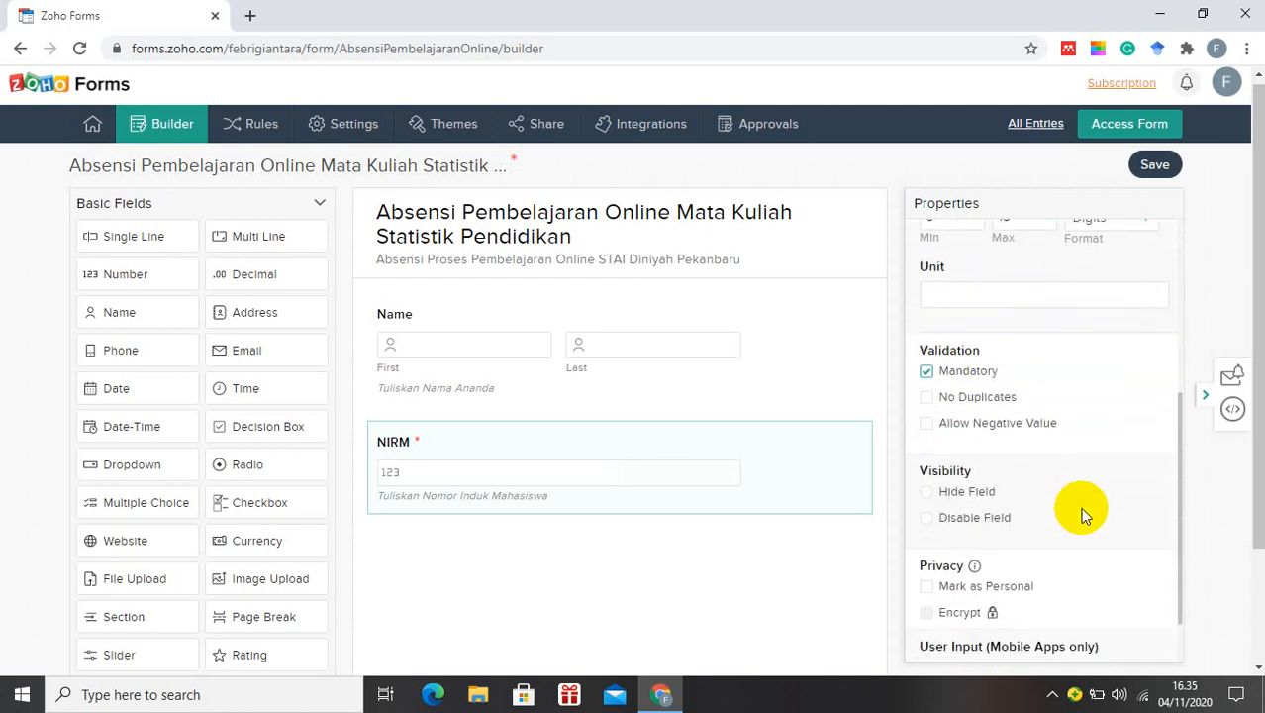
scroll(1083, 507, "up", 4)
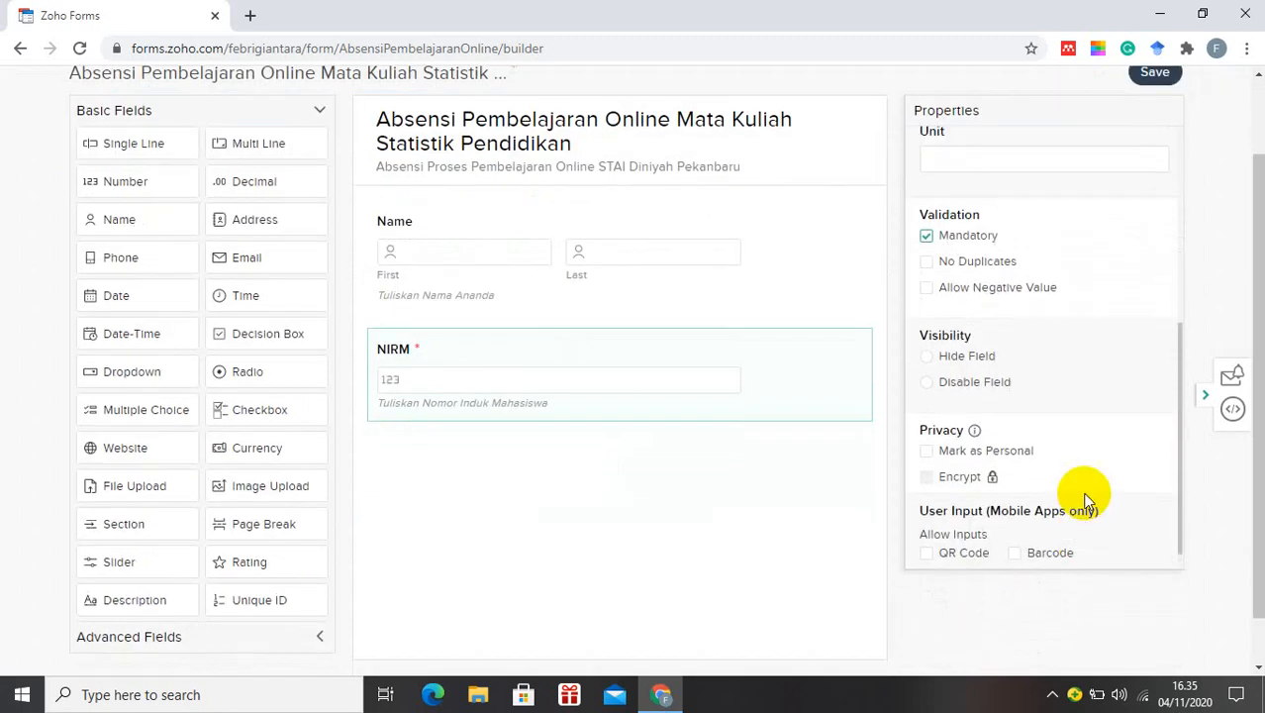
scroll(1085, 495, "up", 5)
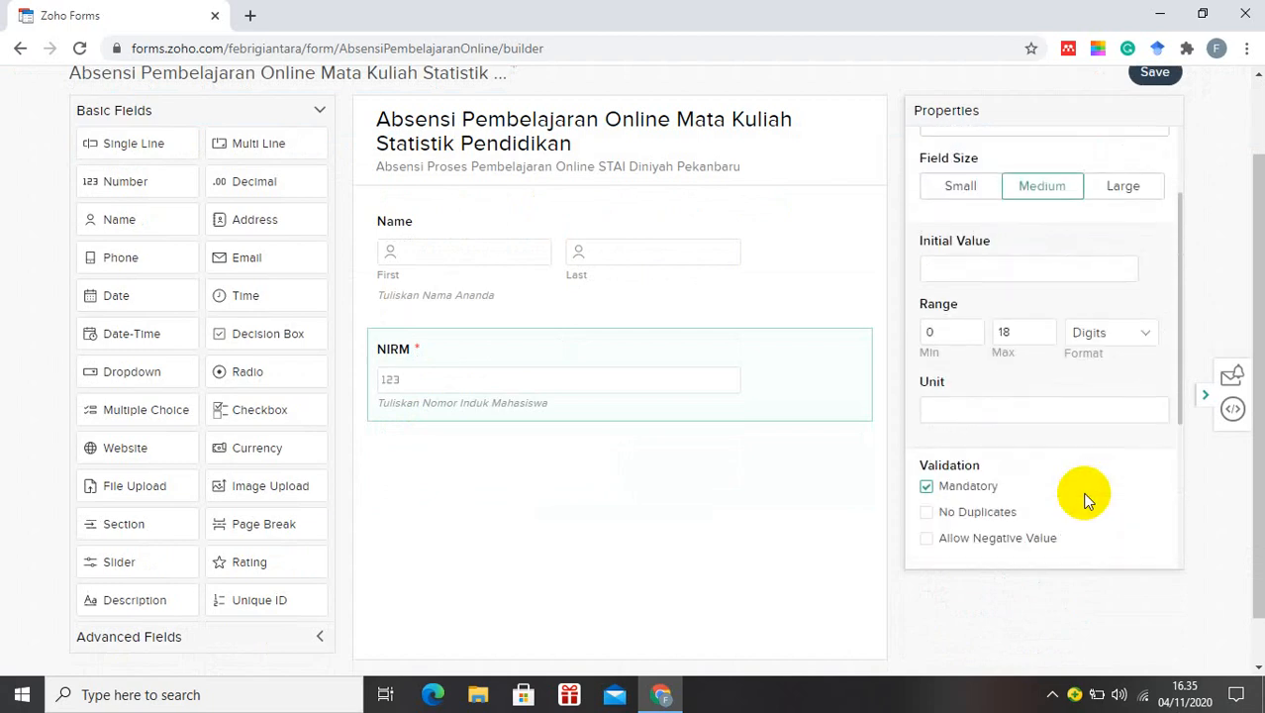
scroll(1086, 448, "up", 4)
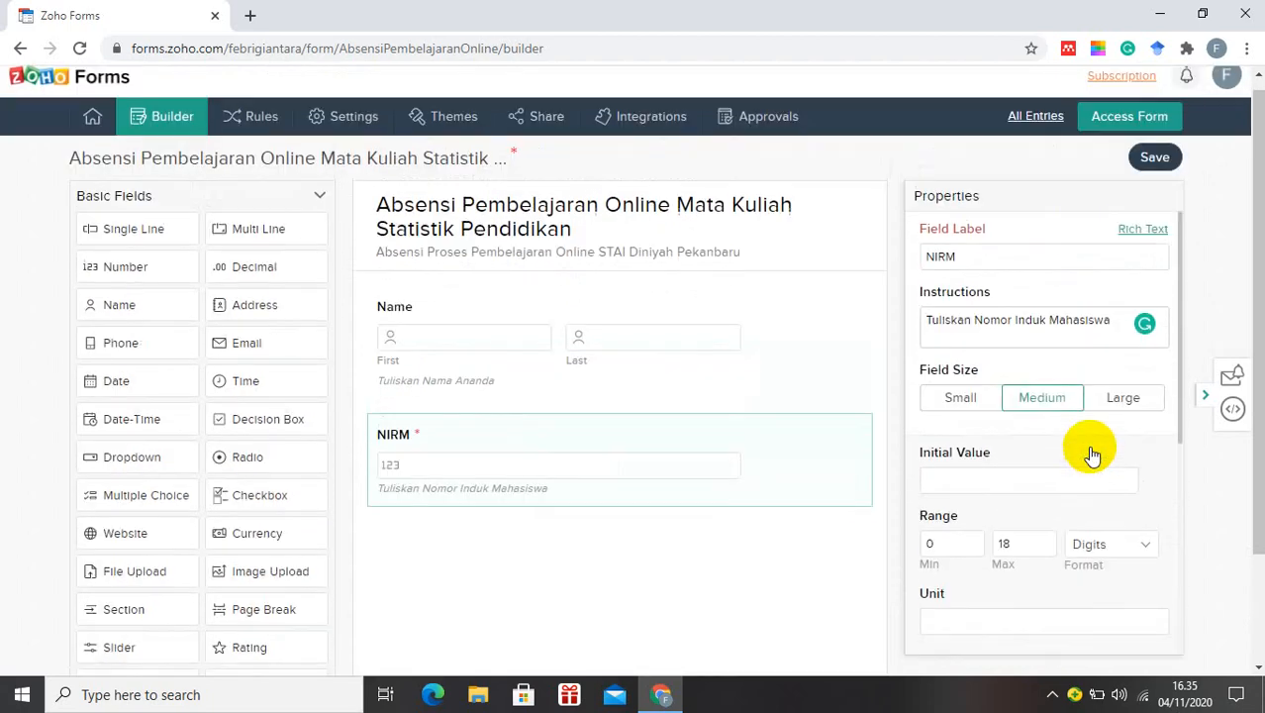
left_click(1153, 172)
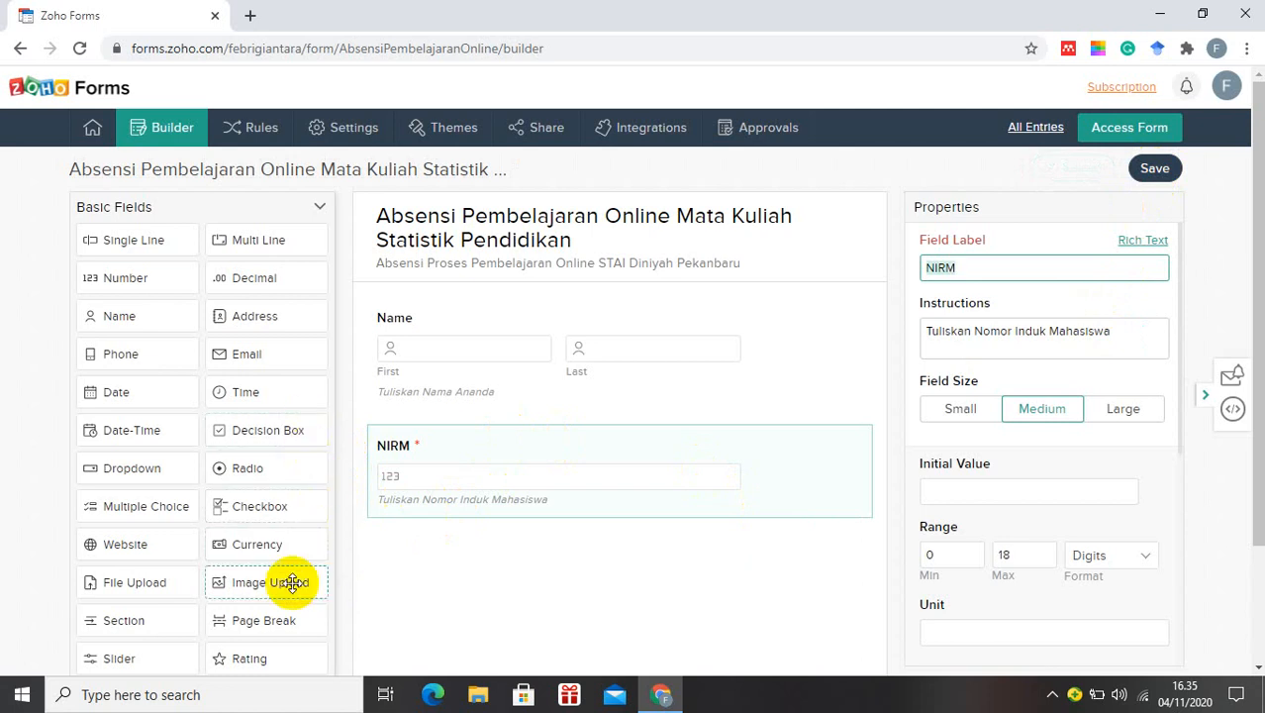
Add a Multiple Choice field below the NIRM field and label it "Kelas"
scroll(292, 581, "down", 1)
scroll(292, 581, "down", 1)
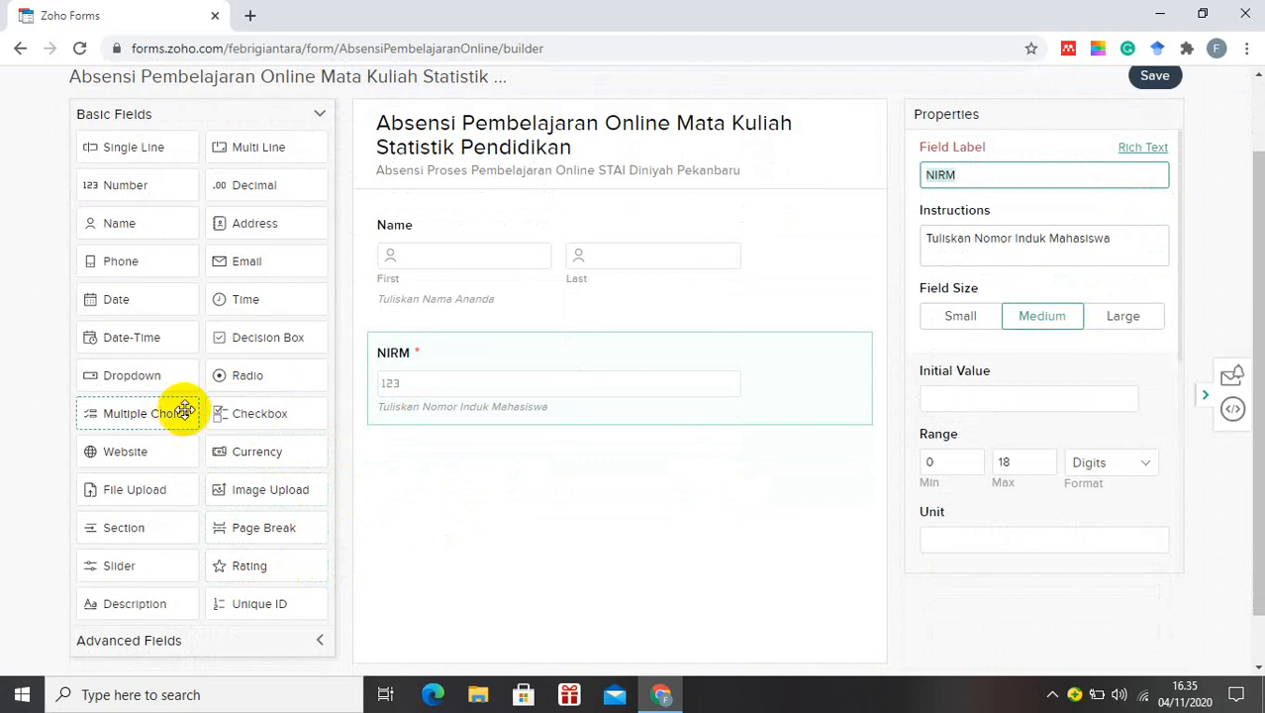
left_click_drag(180, 414, 435, 457)
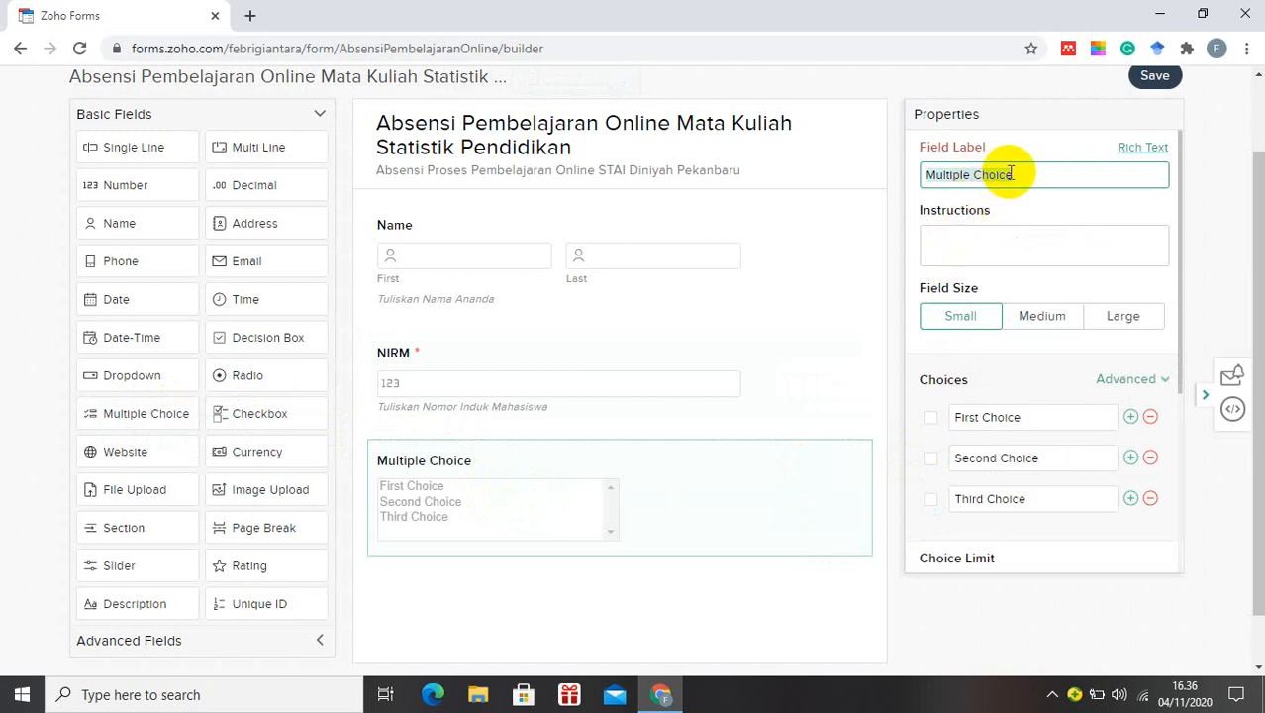
type("Kelas")
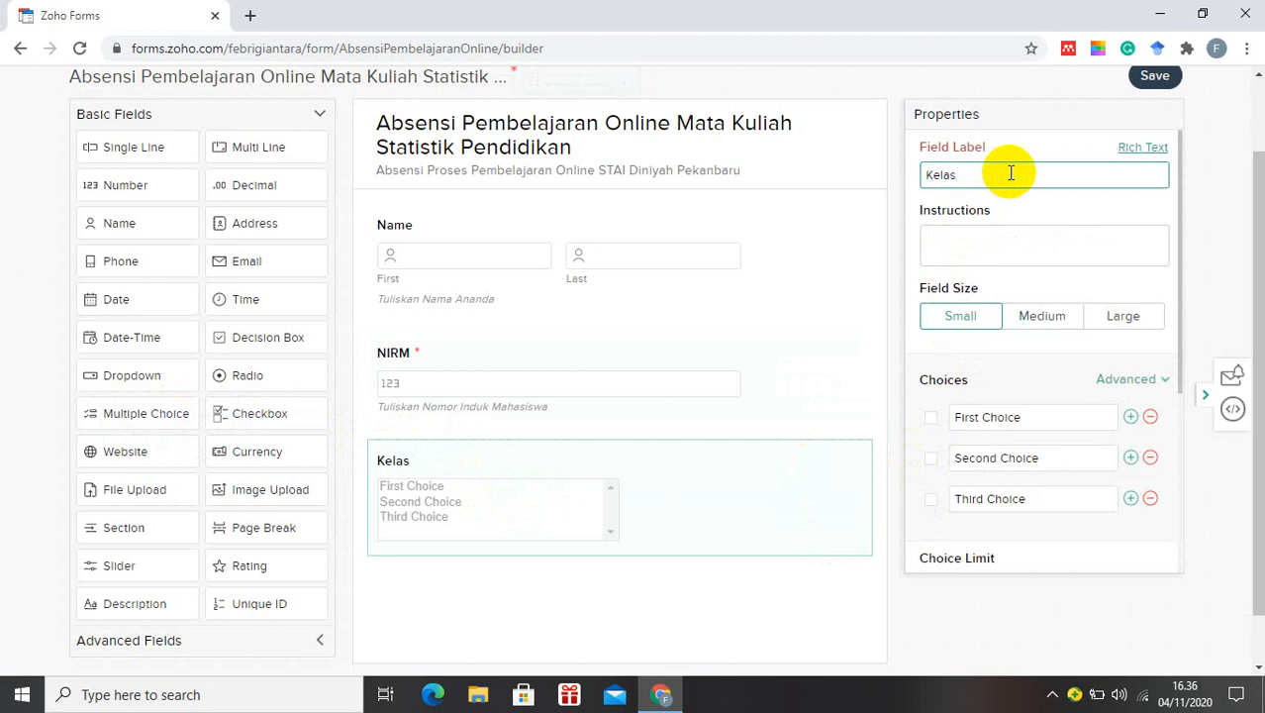
Give the Kelas field the instruction "Pilih Kelas Sesuai Jadwal Dari Prodi" and set it to medium size
left_click(985, 239)
type("Pl")
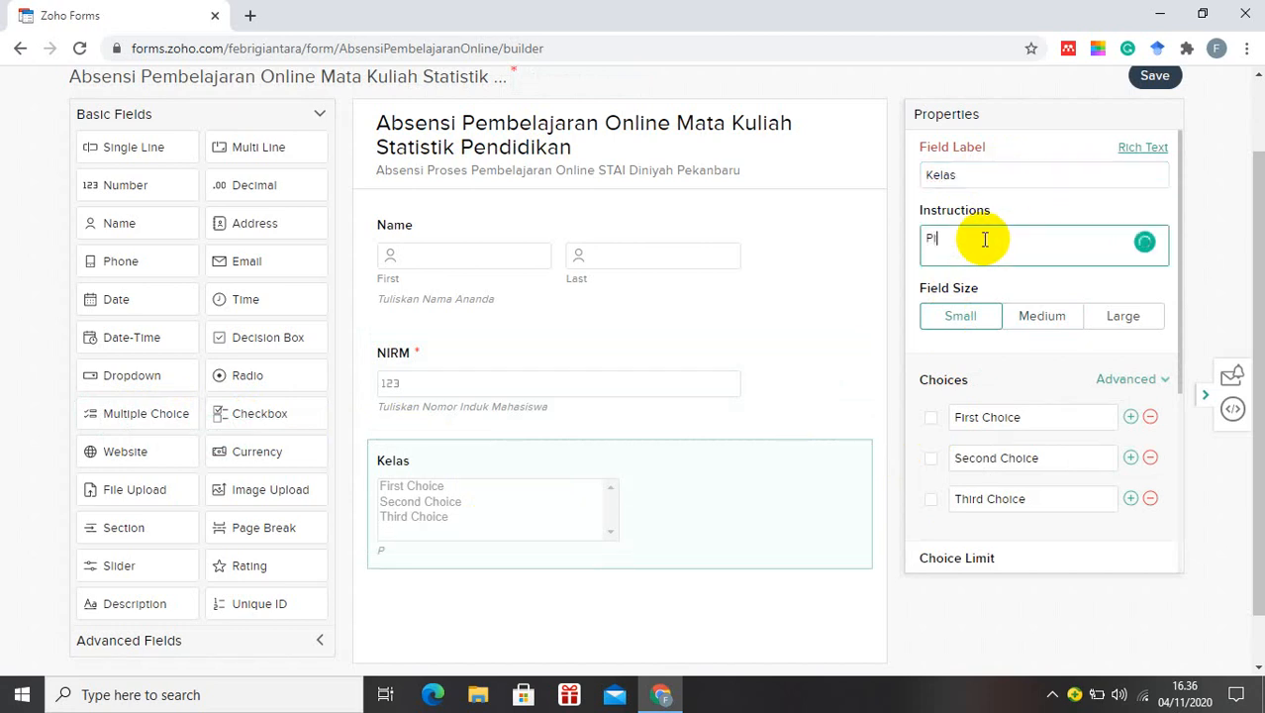
type("lih Kelas Sesua")
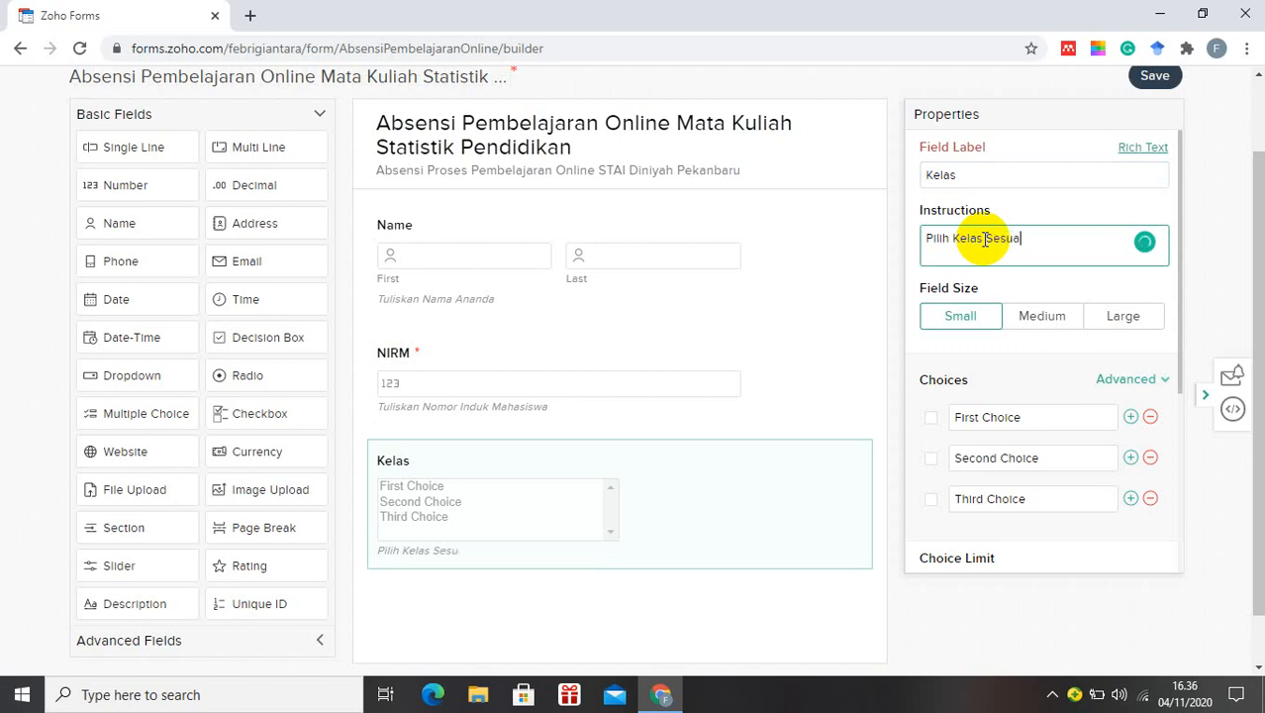
type("i Jadwal Dari ")
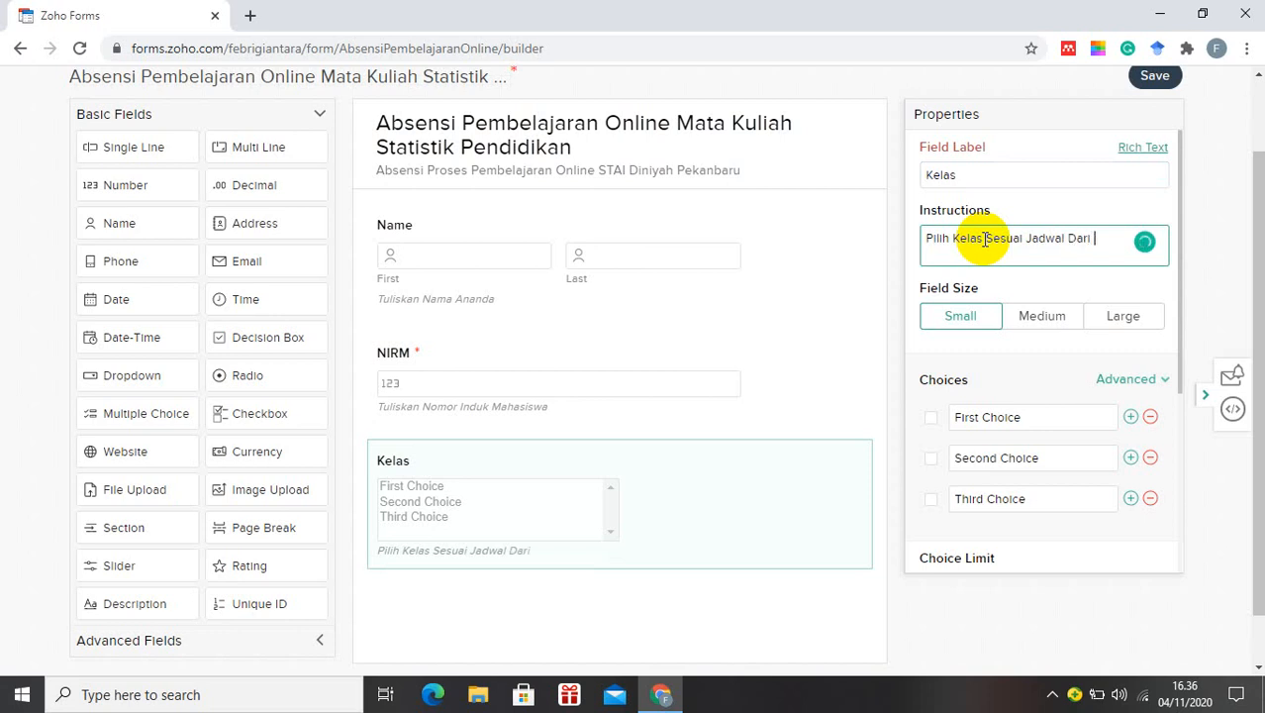
type("Prodi")
left_click(1025, 323)
Rename the first choice of the Kelas field to "VA"
left_click(1037, 418)
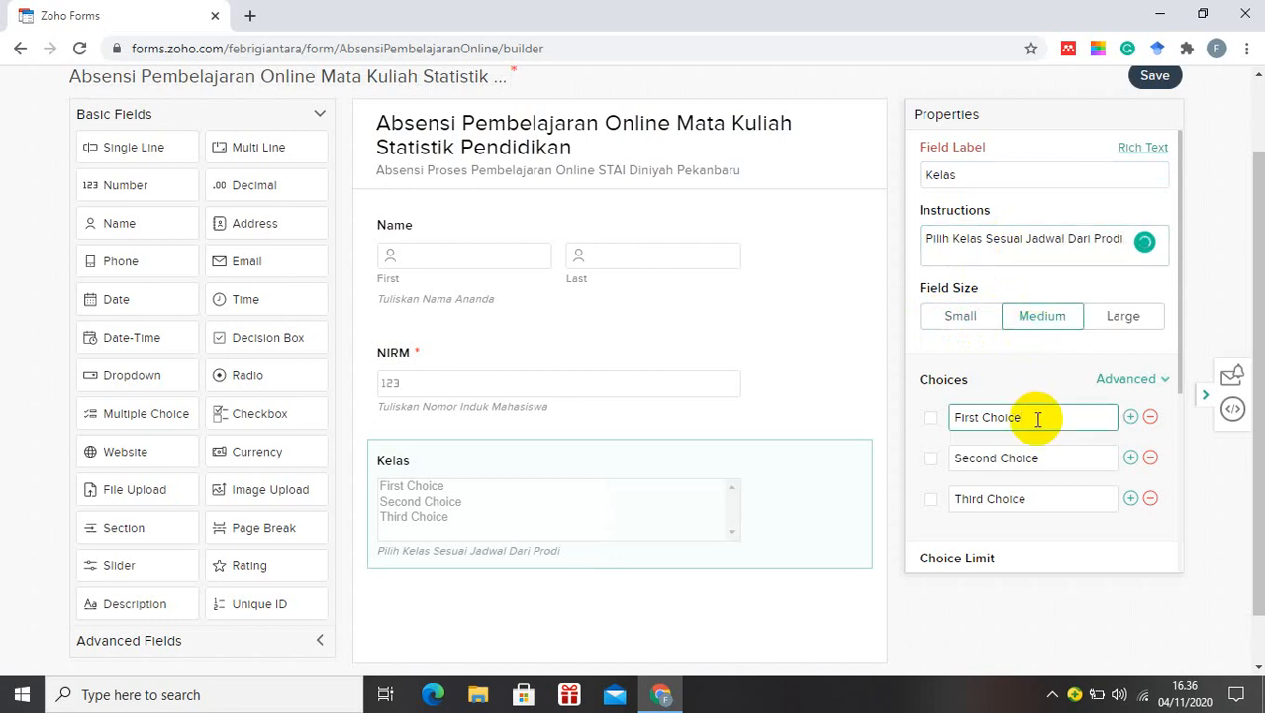
key("BackSpace")
key("BackSpace")
key("BackSpace")
key("BackSpace")
key("BackSpace")
key("BackSpace")
key("BackSpace")
key("BackSpace")
key("BackSpace")
key("BackSpace")
key("BackSpace")
type("VA")
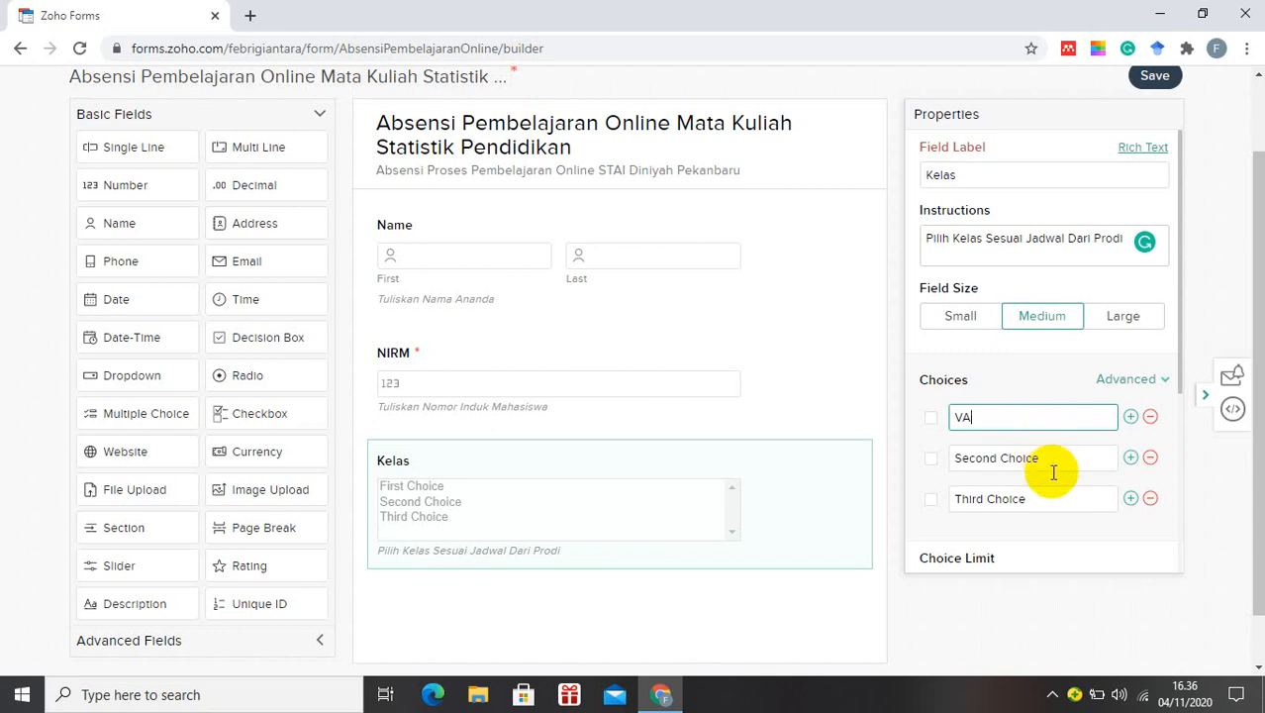
Rename the second choice of the Kelas field to "VB"
left_click(1051, 463)
key("BackSpace")
key("BackSpace")
key("BackSpace")
key("BackSpace")
key("BackSpace")
key("BackSpace")
key("BackSpace")
key("BackSpace")
key("BackSpace")
key("BackSpace")
key("BackSpace")
key("BackSpace")
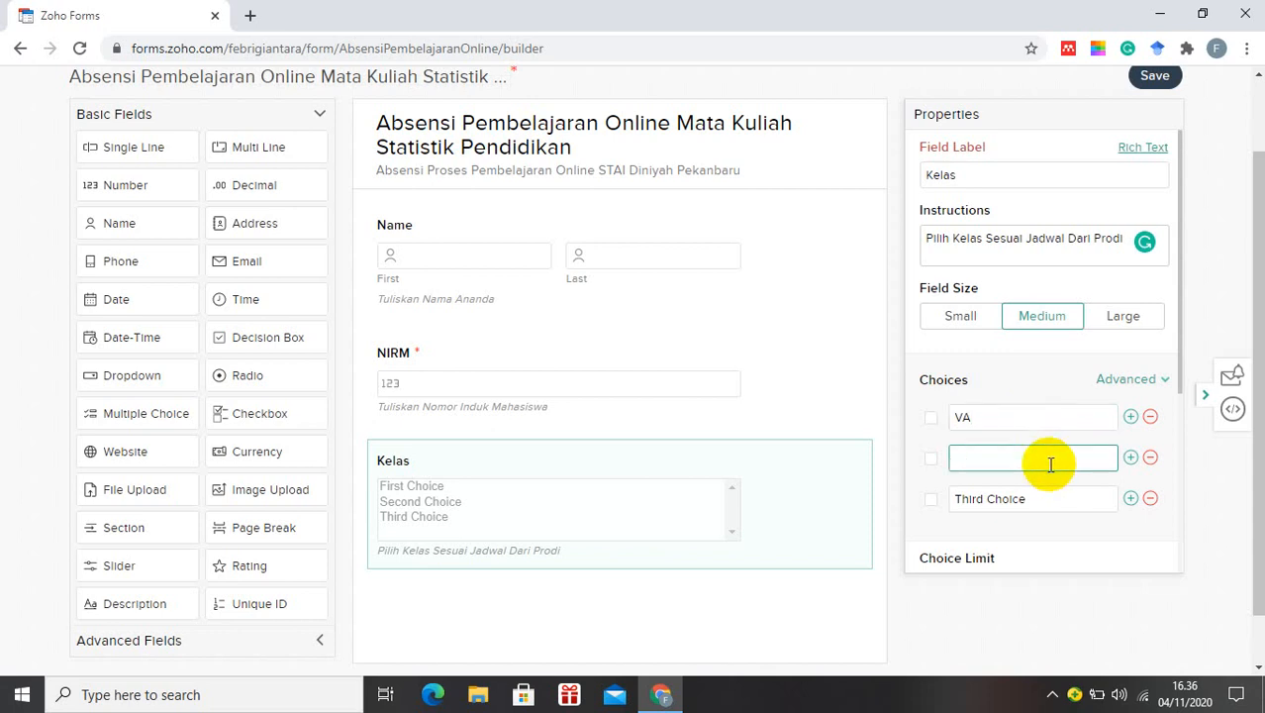
type("VB")
Rename the third choice of the Kelas field to "VC"
left_click(1053, 501)
key("BackSpace")
key("BackSpace")
key("BackSpace")
key("BackSpace")
key("BackSpace")
key("BackSpace")
key("BackSpace")
key("BackSpace")
key("BackSpace")
key("BackSpace")
key("BackSpace")
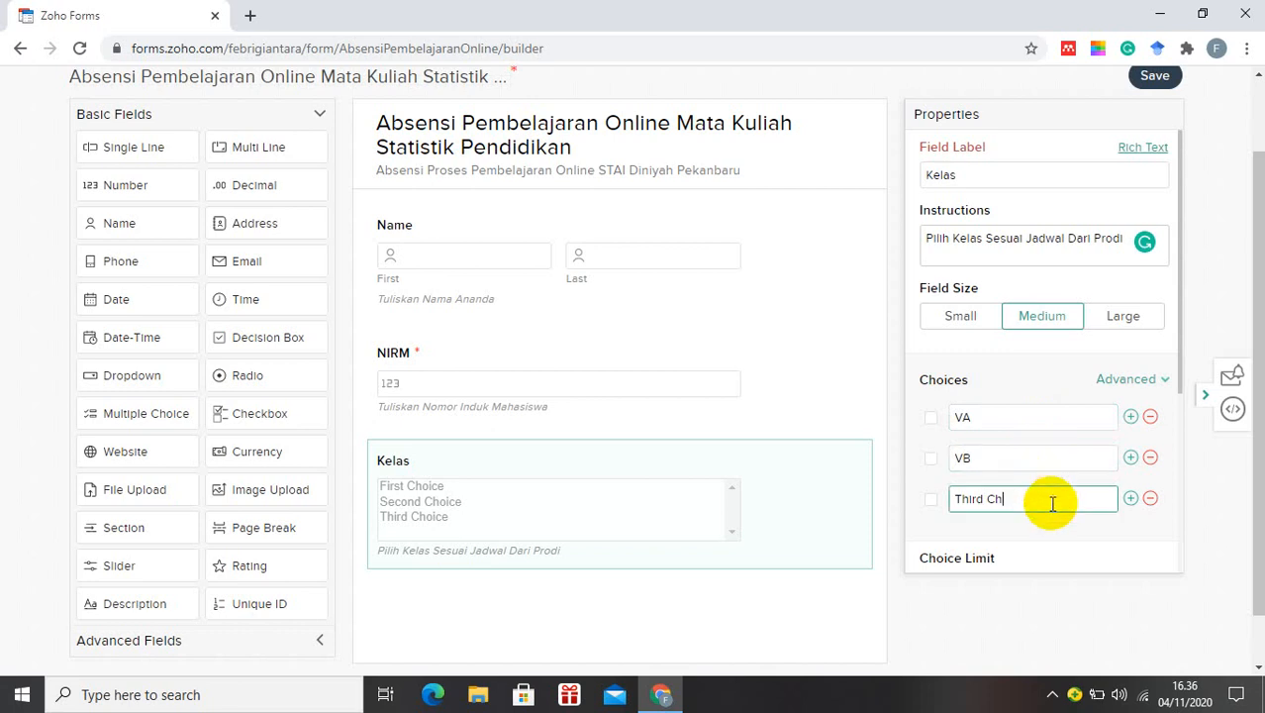
type("VC")
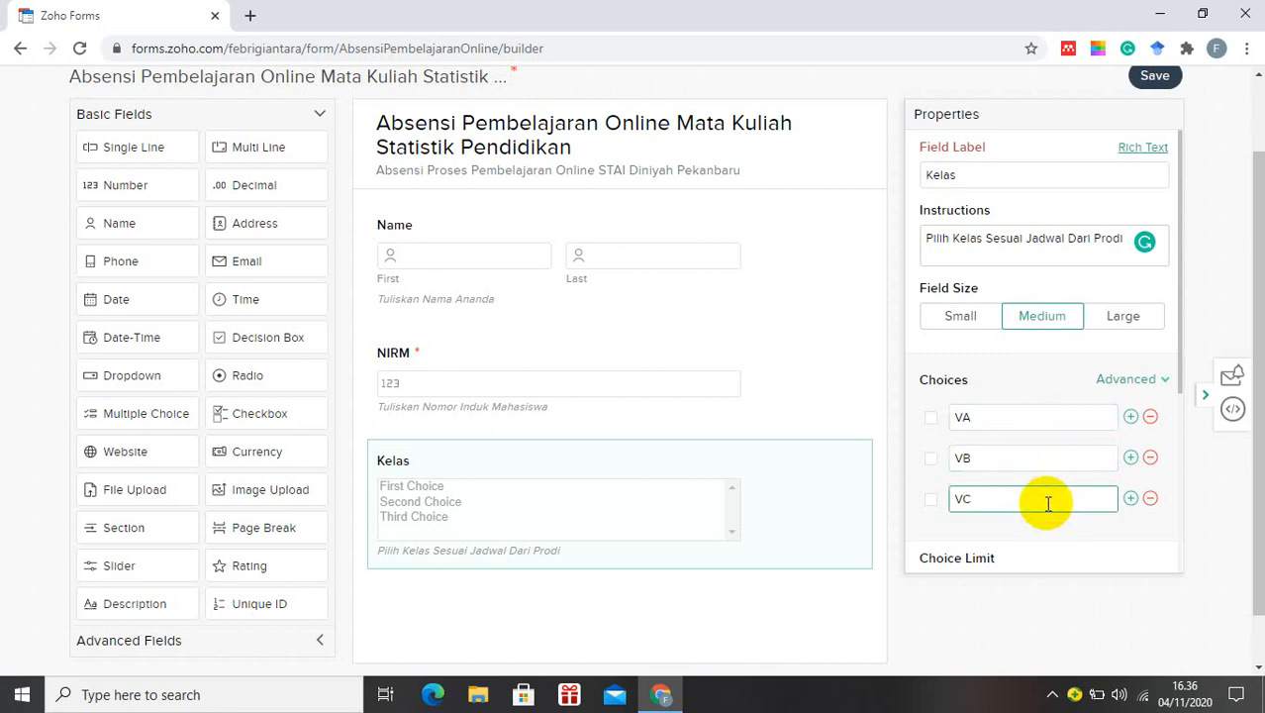
Add a fourth choice "VD" to the Kelas field and make the field mandatory
left_click(1130, 498)
type("VD")
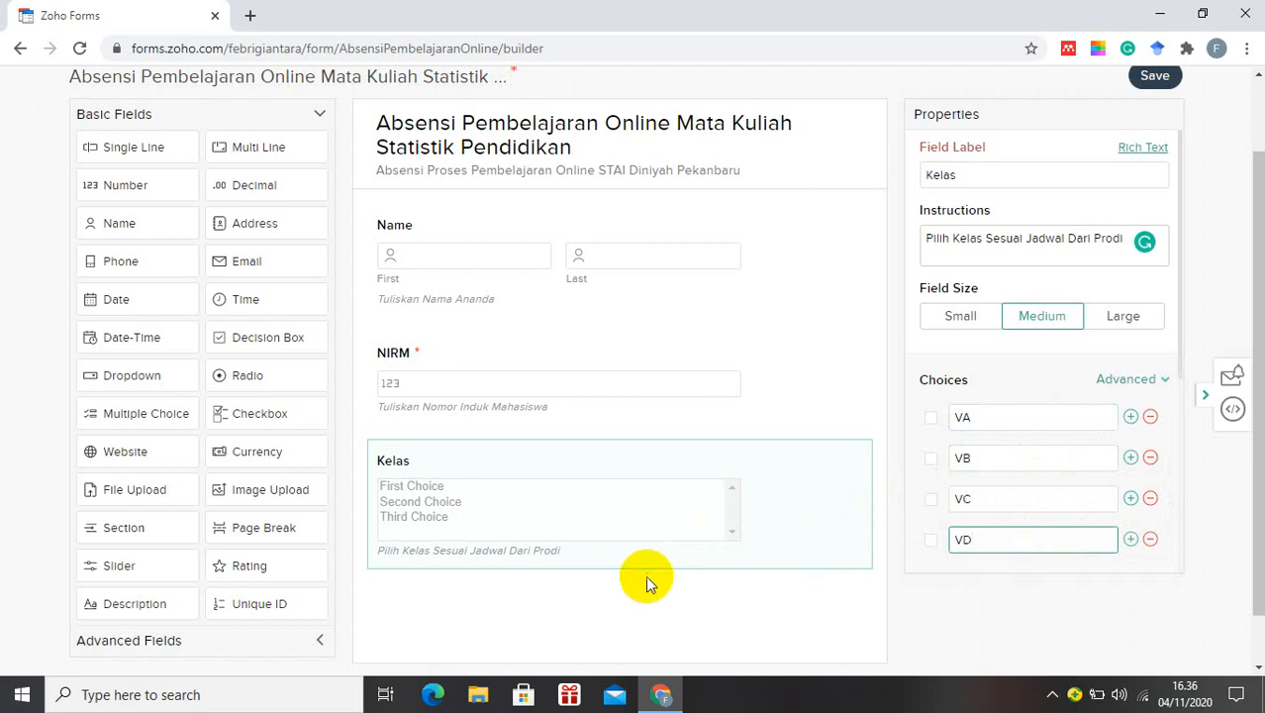
scroll(996, 426, "down", 1)
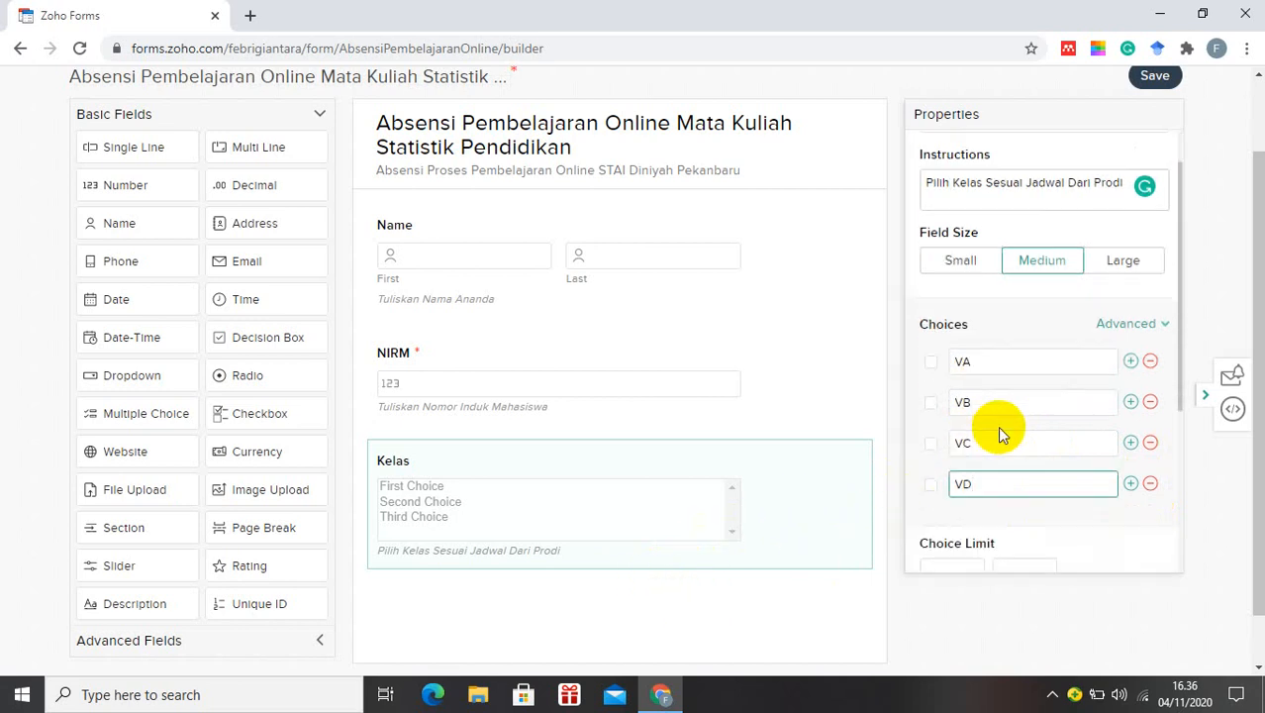
scroll(997, 426, "down", 3)
scroll(996, 425, "down", 4)
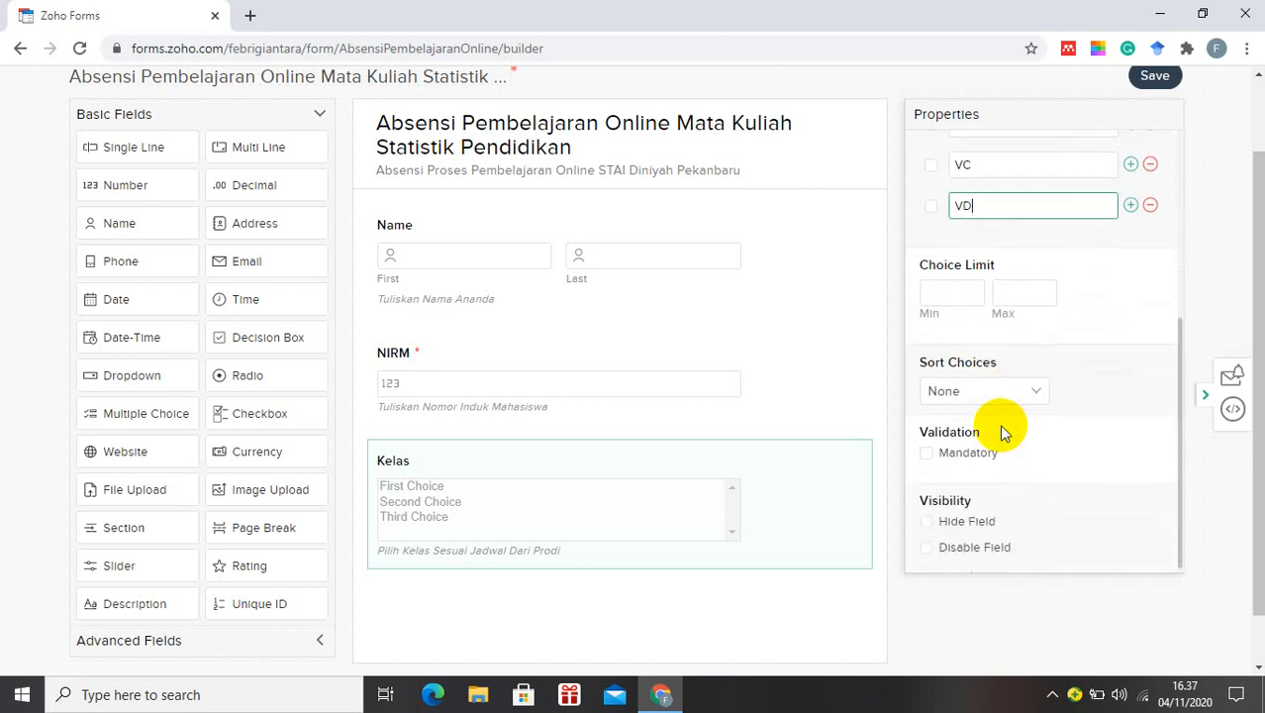
left_click(926, 452)
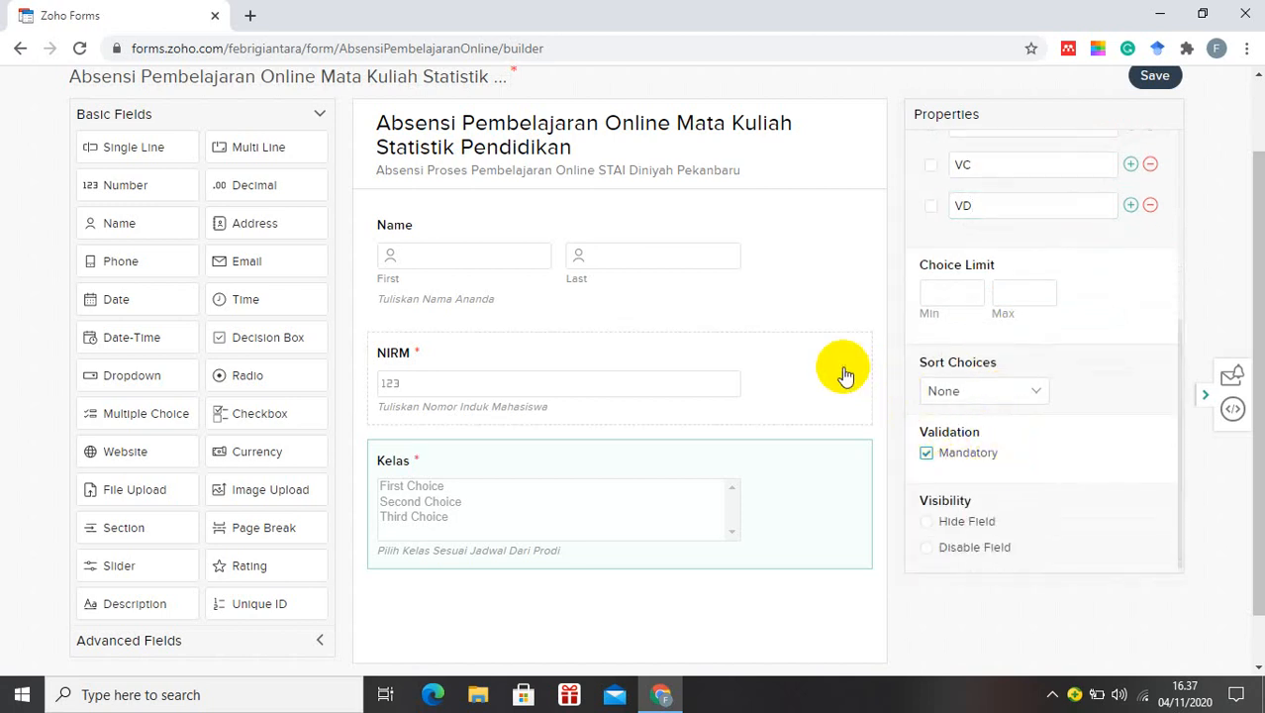
Add a Multiple Choice field below Kelas and label it "Mata Kuliah"
scroll(815, 351, "down", 3)
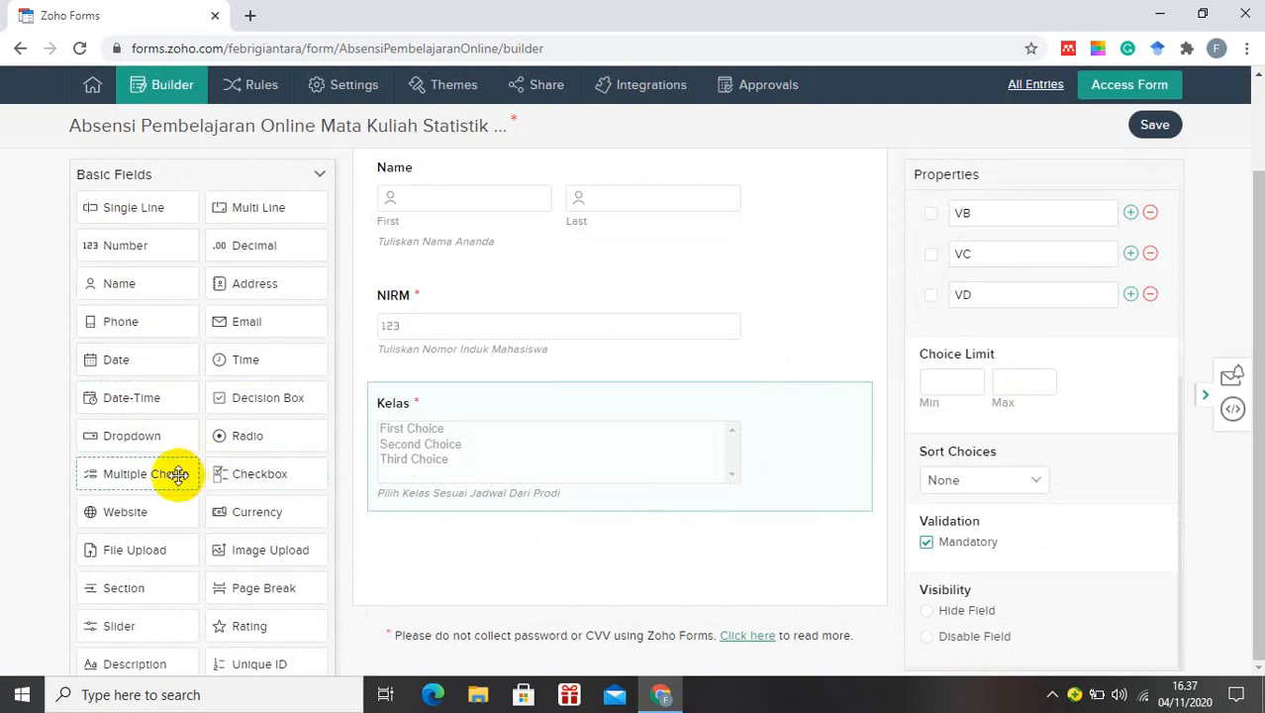
left_click_drag(158, 482, 502, 555)
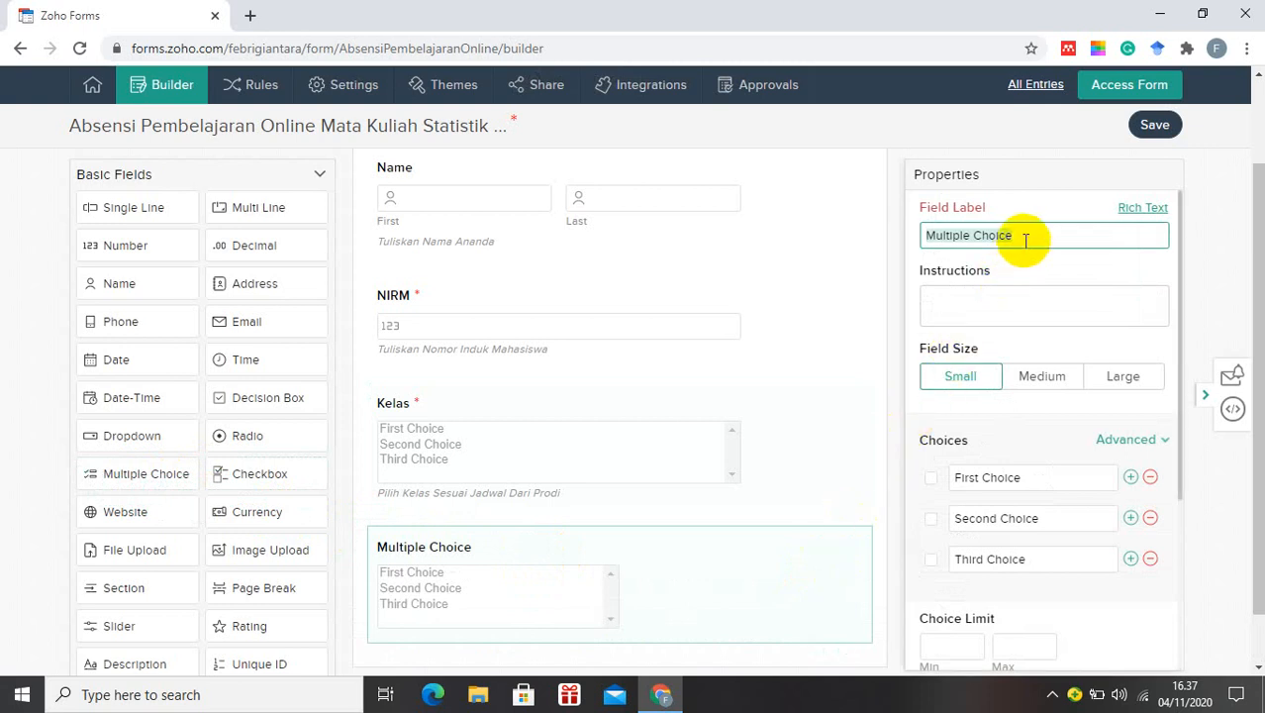
type("Mata ")
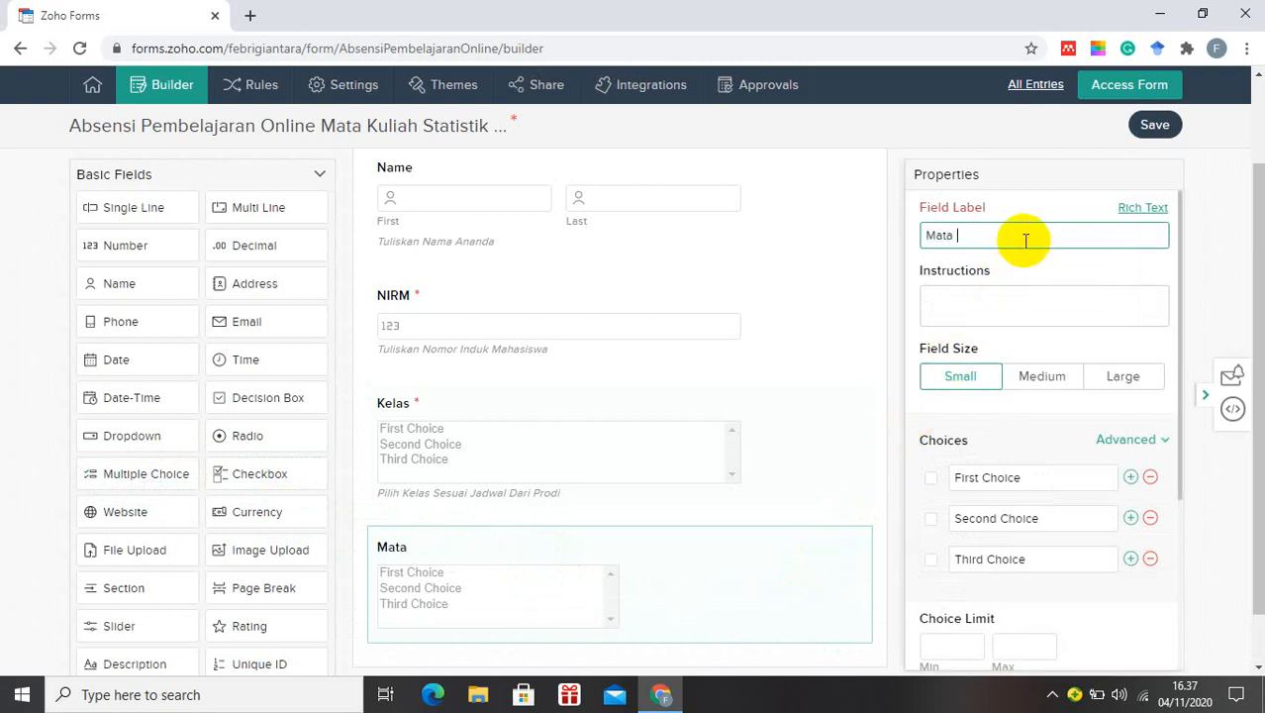
type("Kuliah")
Give the Mata Kuliah field the instruction "Pilih Mata Kuliah Yang Ananda Pelajari" and set it to medium size
left_click(995, 301)
type("Pi")
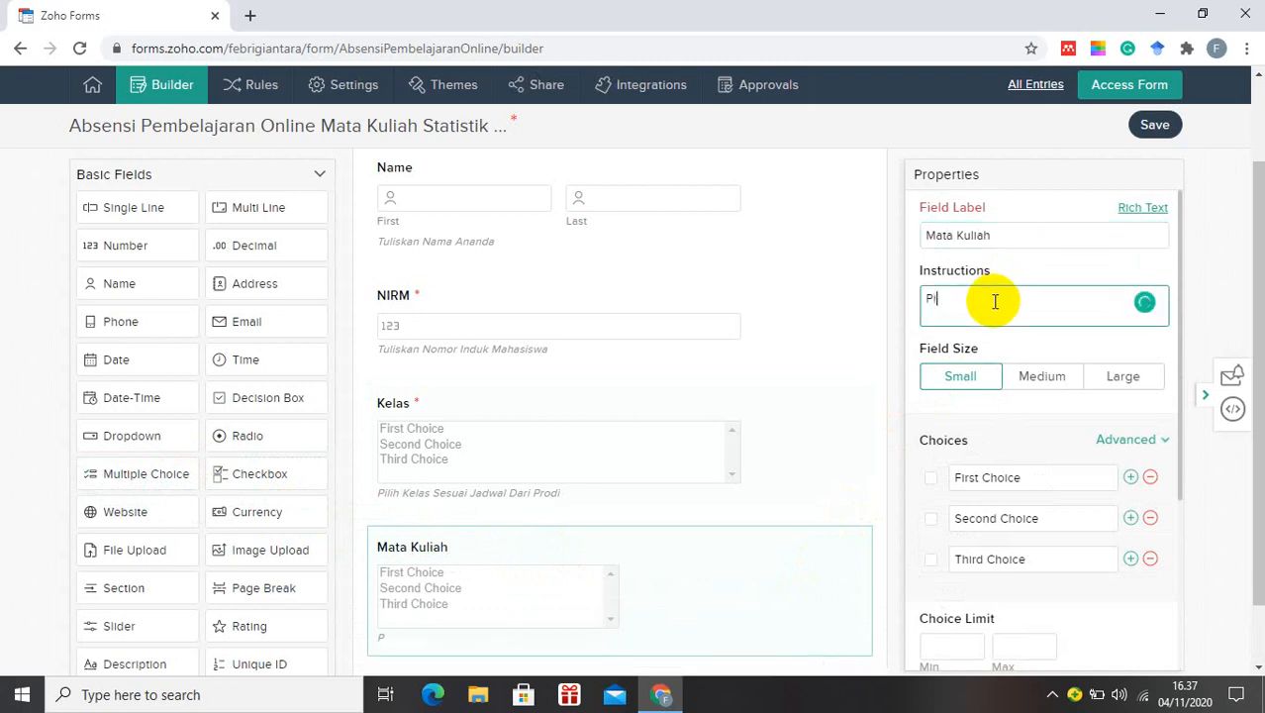
type("lih Mata Kuliah")
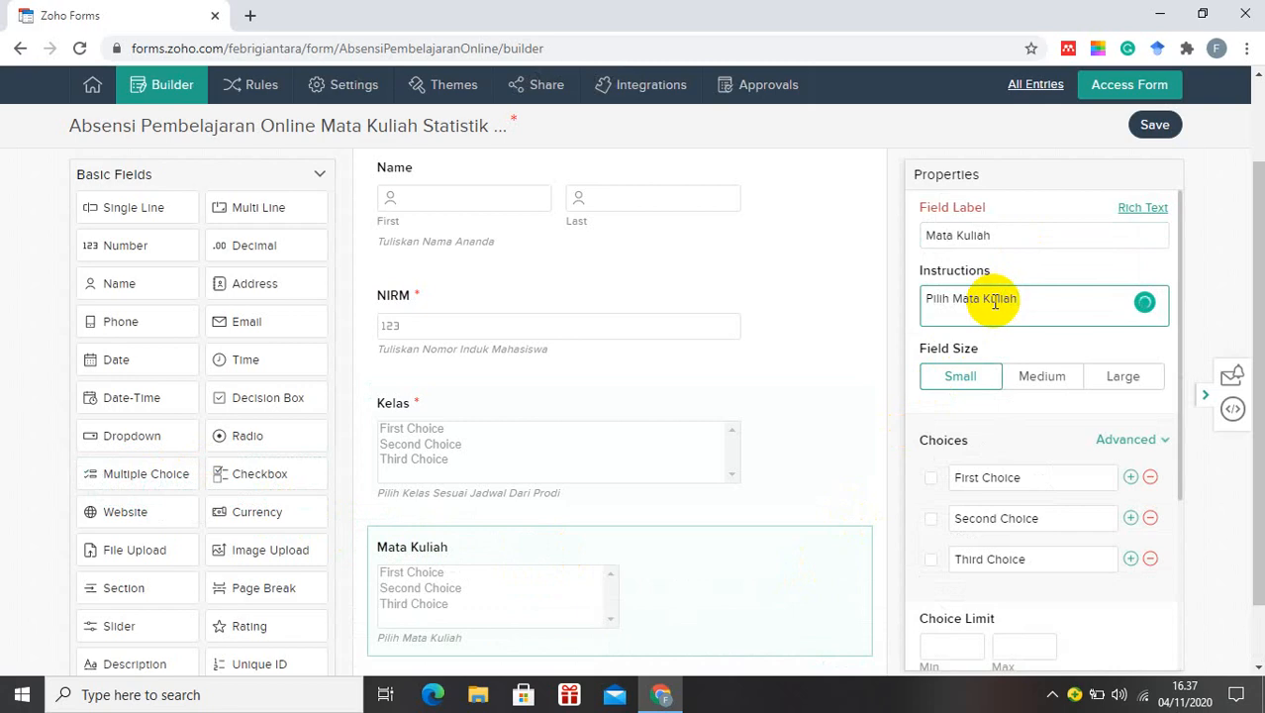
type(" Y")
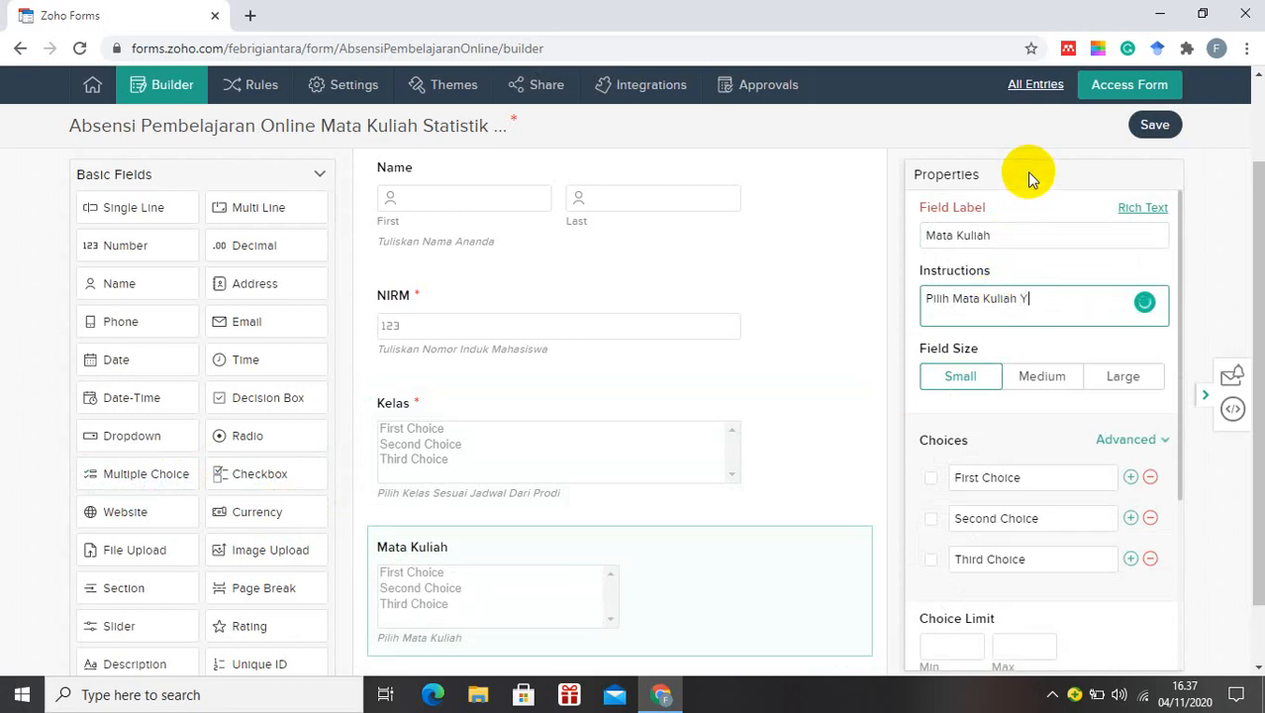
type("ang Ananf")
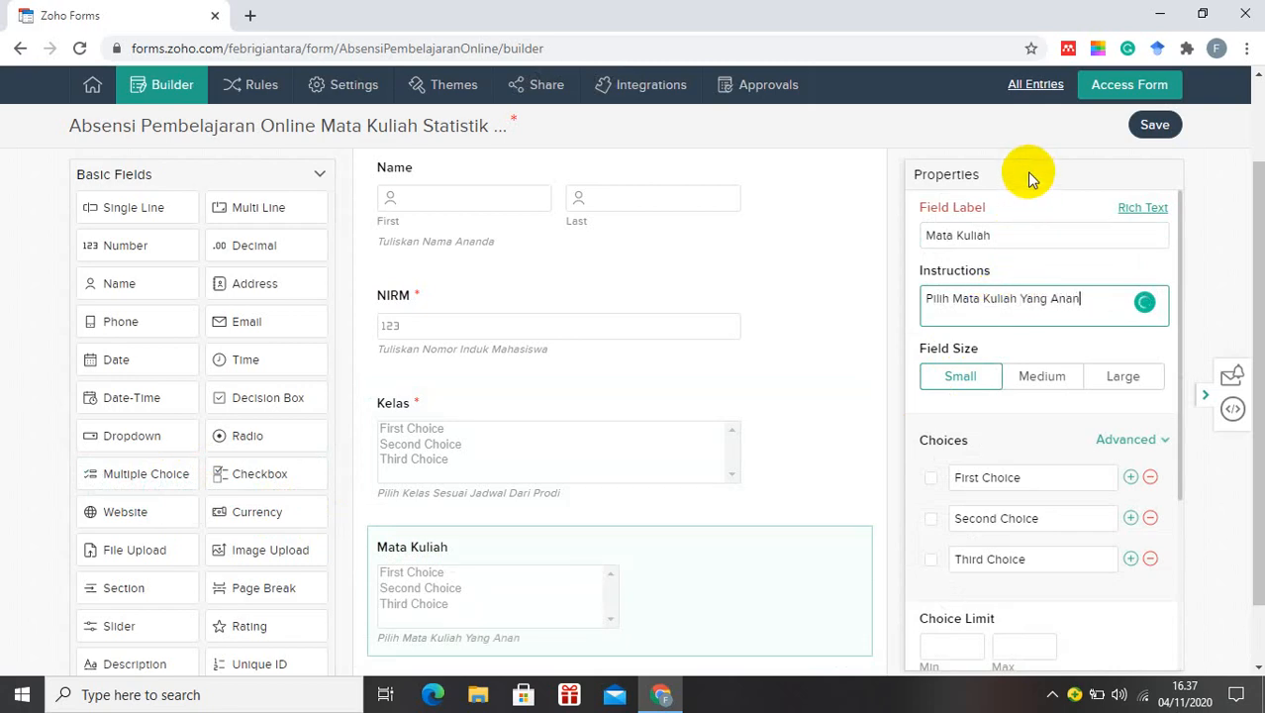
key("BackSpace")
type("da Pelja")
key("BackSpace")
key("BackSpace")
type("ajari")
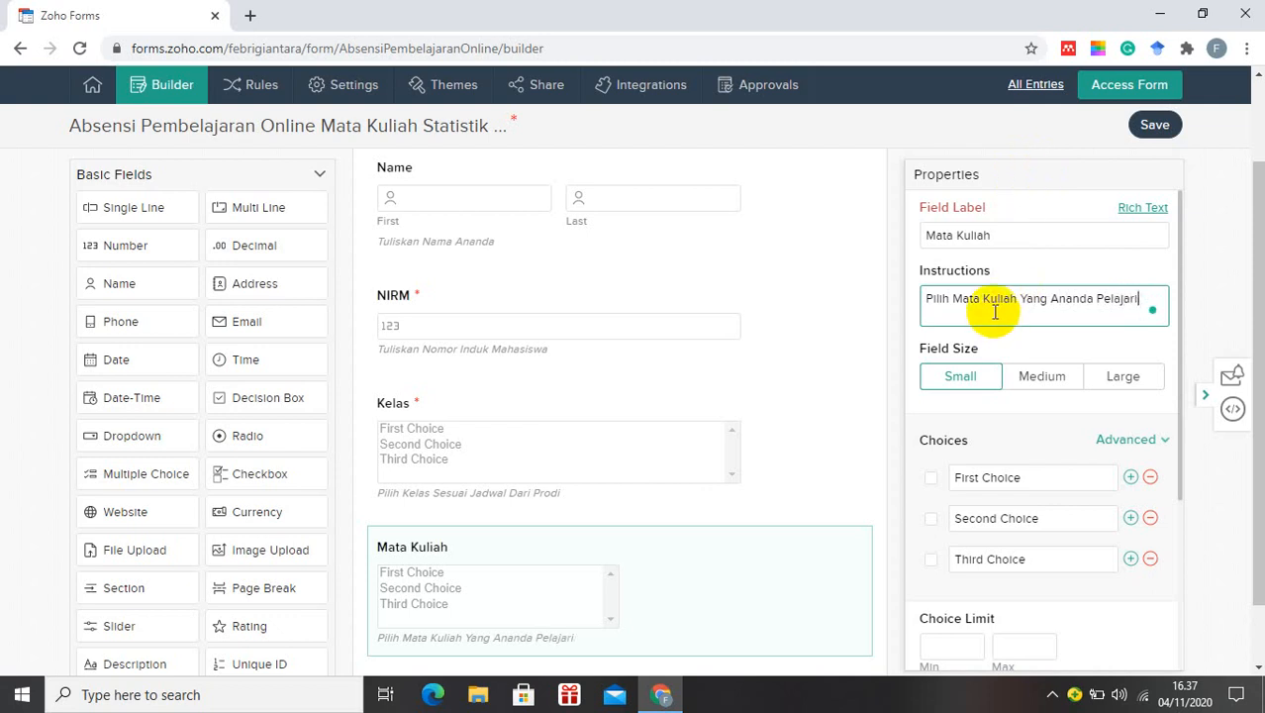
left_click(1042, 378)
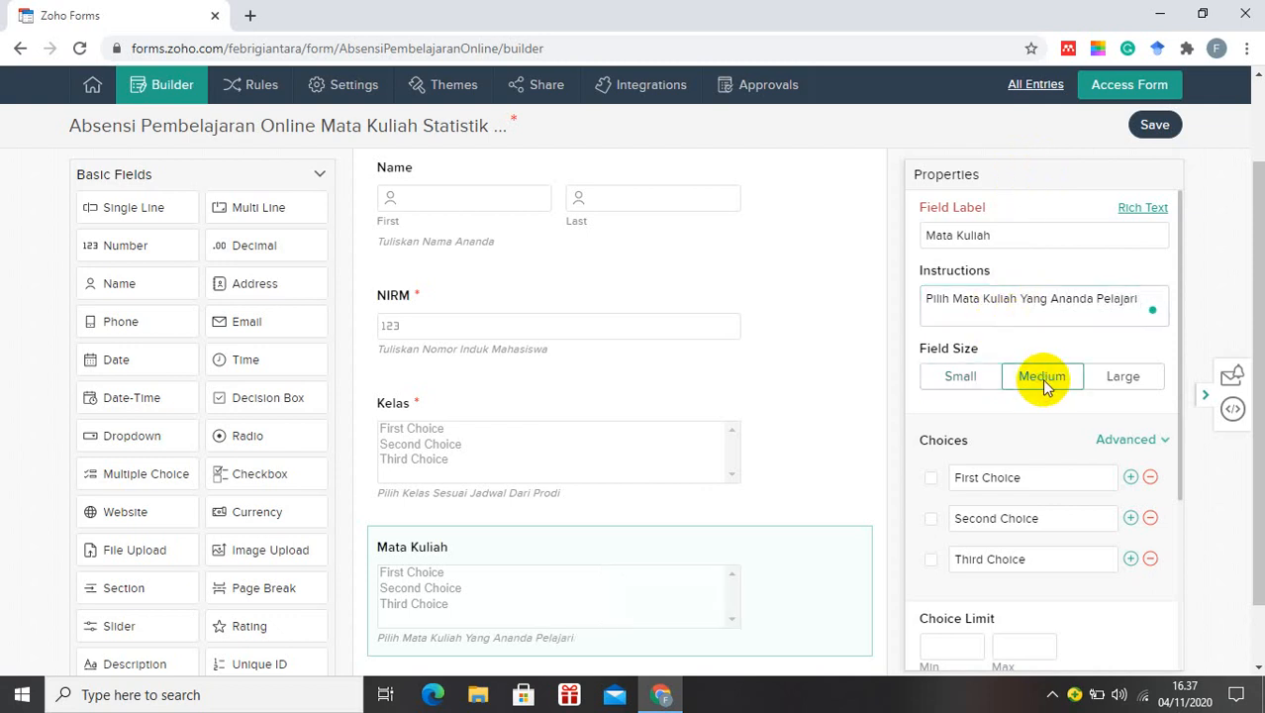
Rename the first two choices of the Mata Kuliah field to "Statistik Pendidikan" and "Metodologi Penelitian Pendidikan"
scroll(983, 401, "down", 1)
left_click(1009, 421)
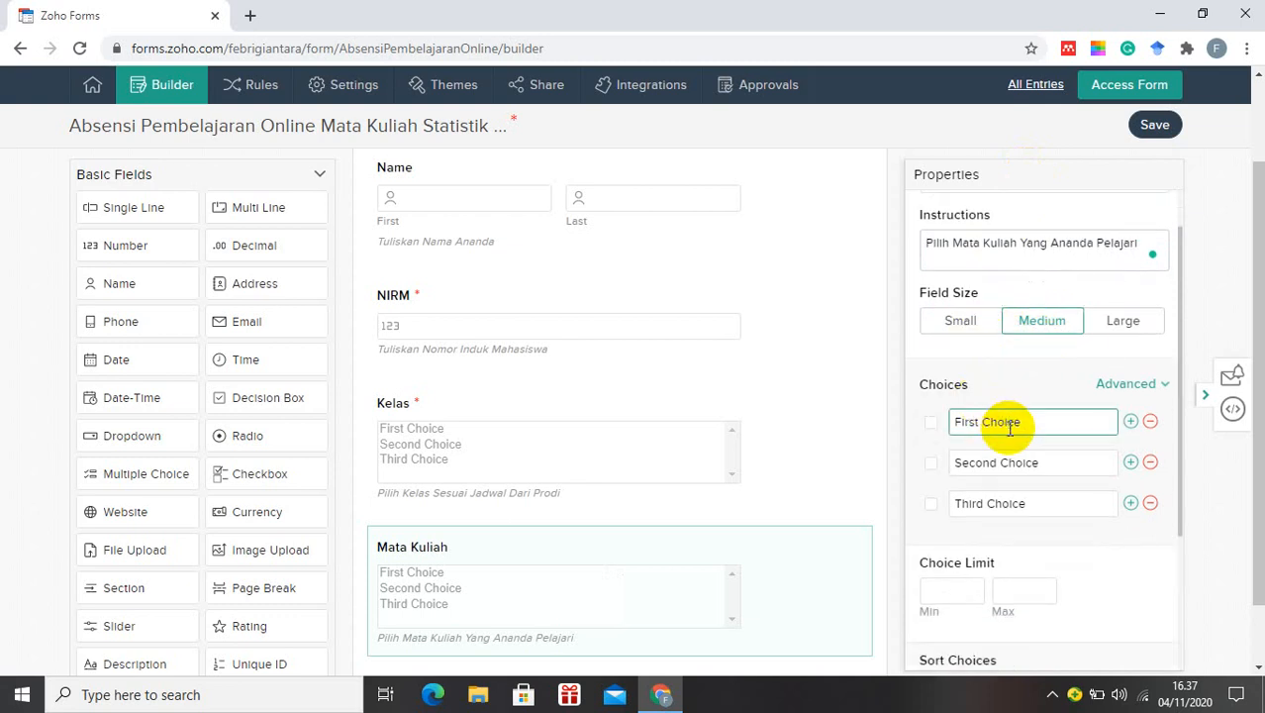
key("ctrl+a")
type("Statistik Pendidikan")
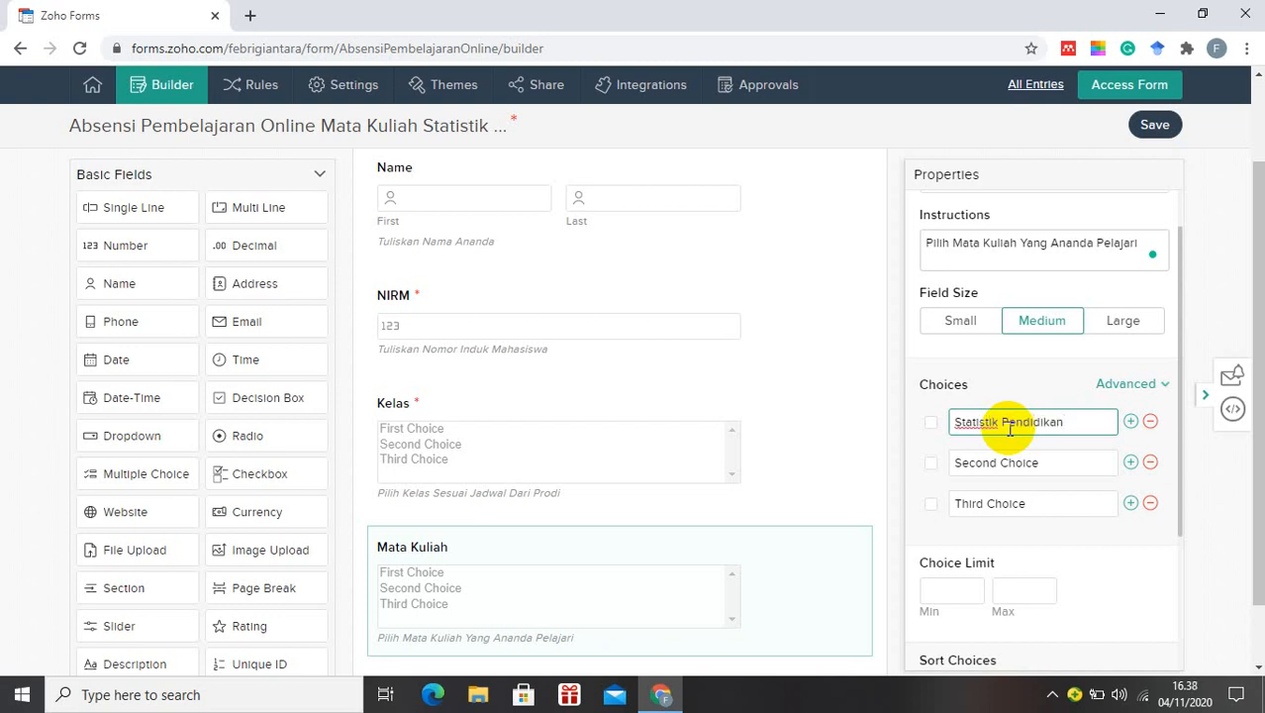
left_click(1025, 471)
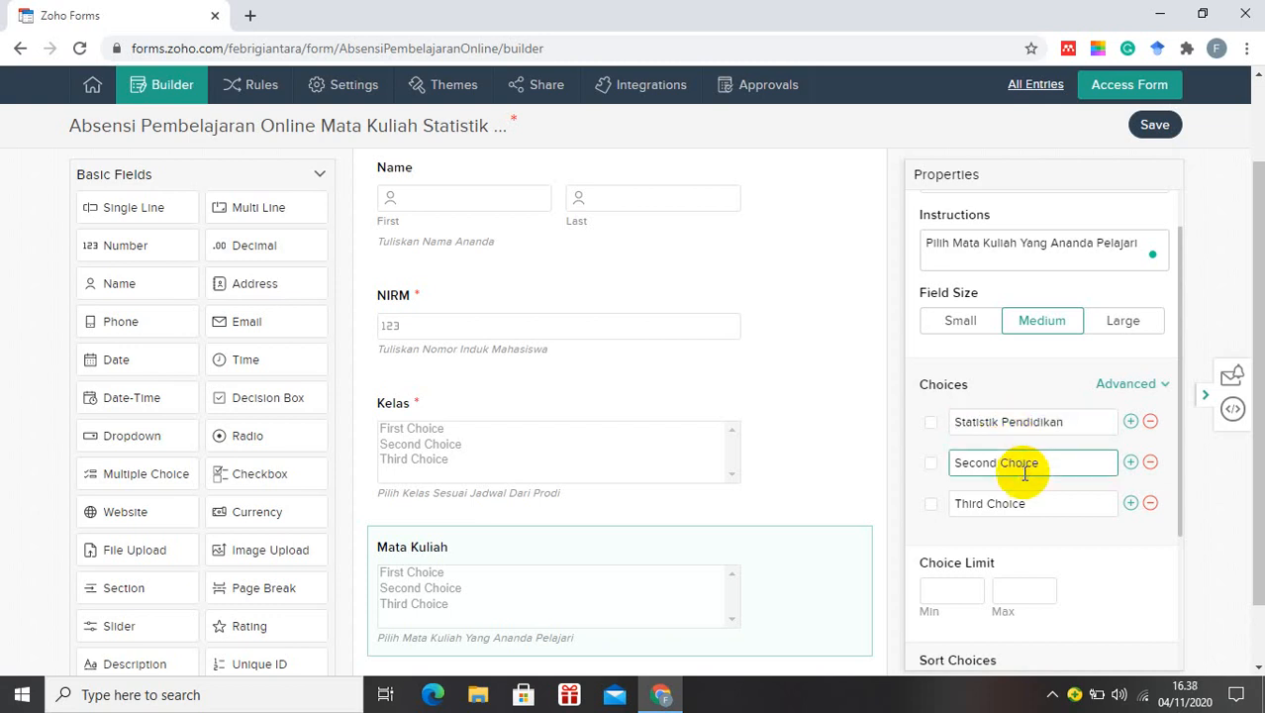
triple_click(1025, 471)
type("Metodologi Penelitian P")
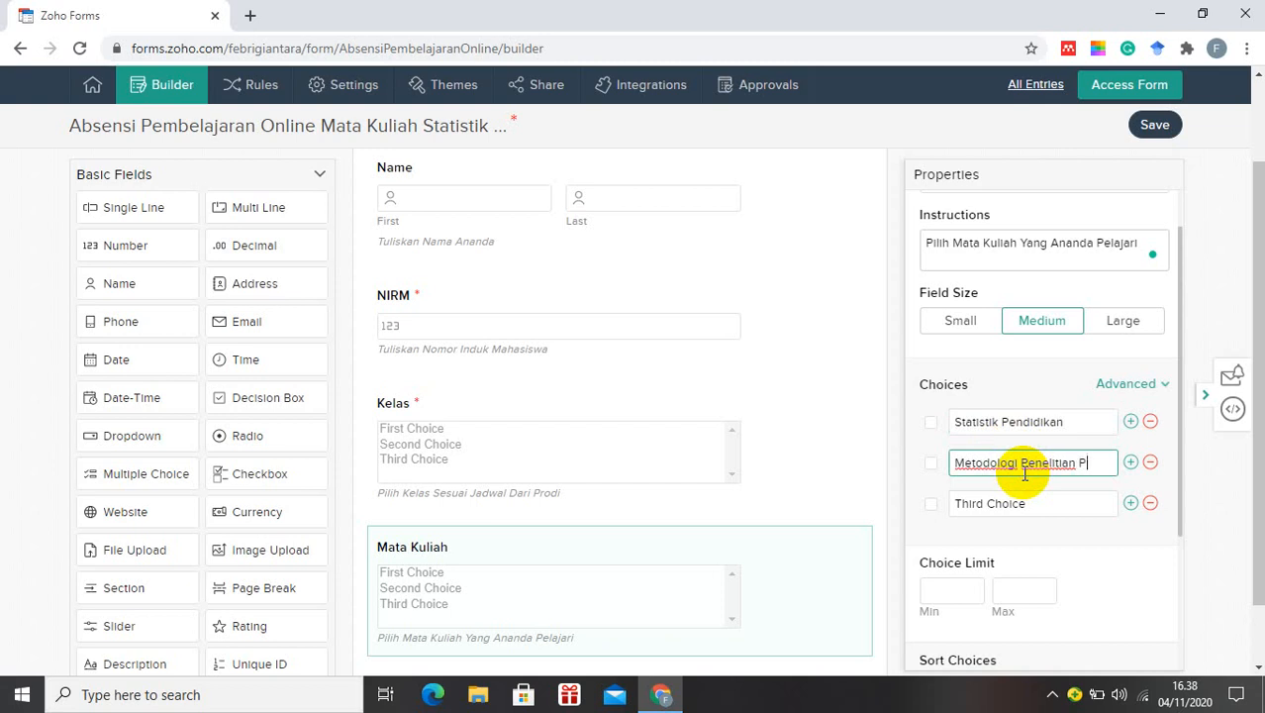
type("endidikan")
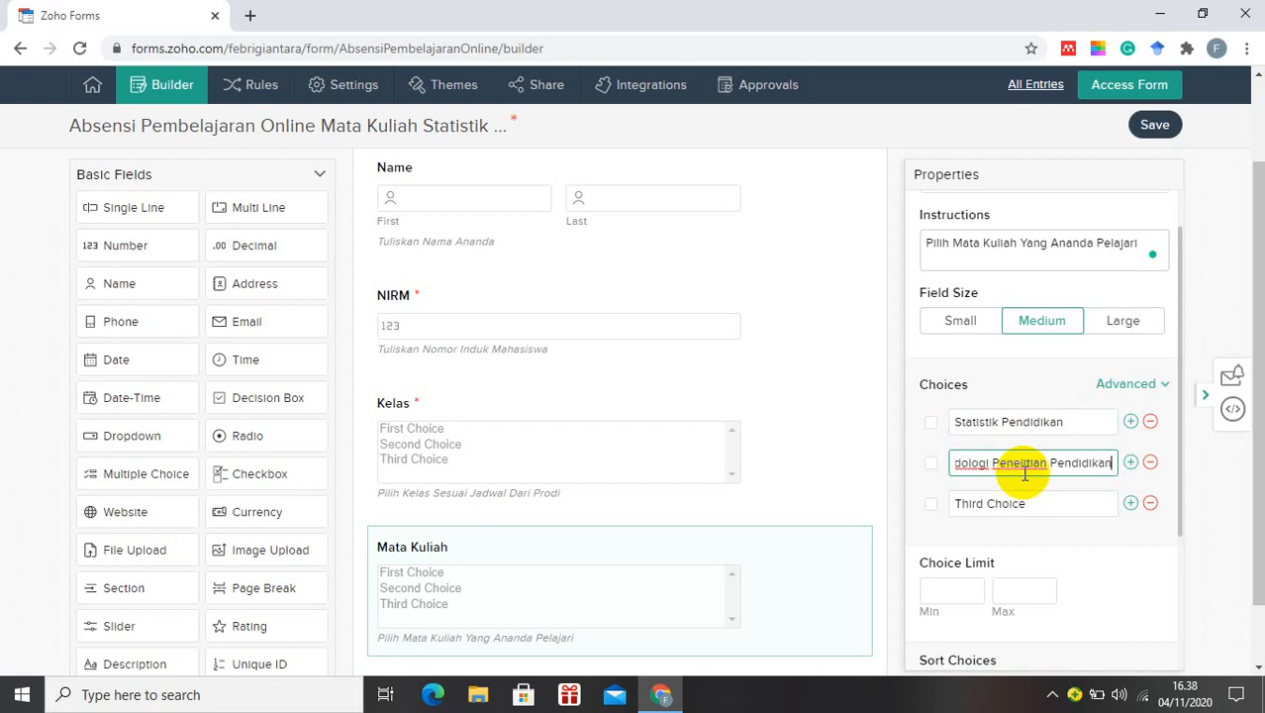
Remove the third choice from the Mata Kuliah field and make the field mandatory
left_click(1150, 504)
scroll(1046, 498, "down", 1)
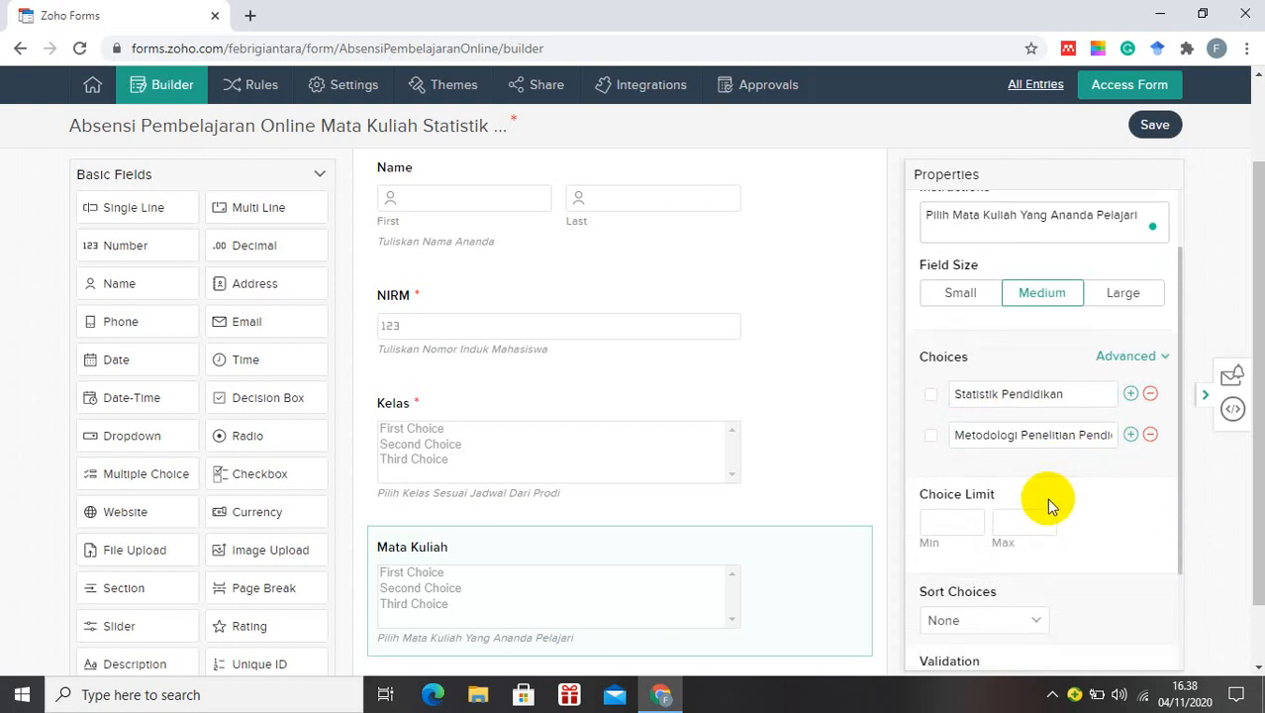
scroll(1039, 500, "down", 3)
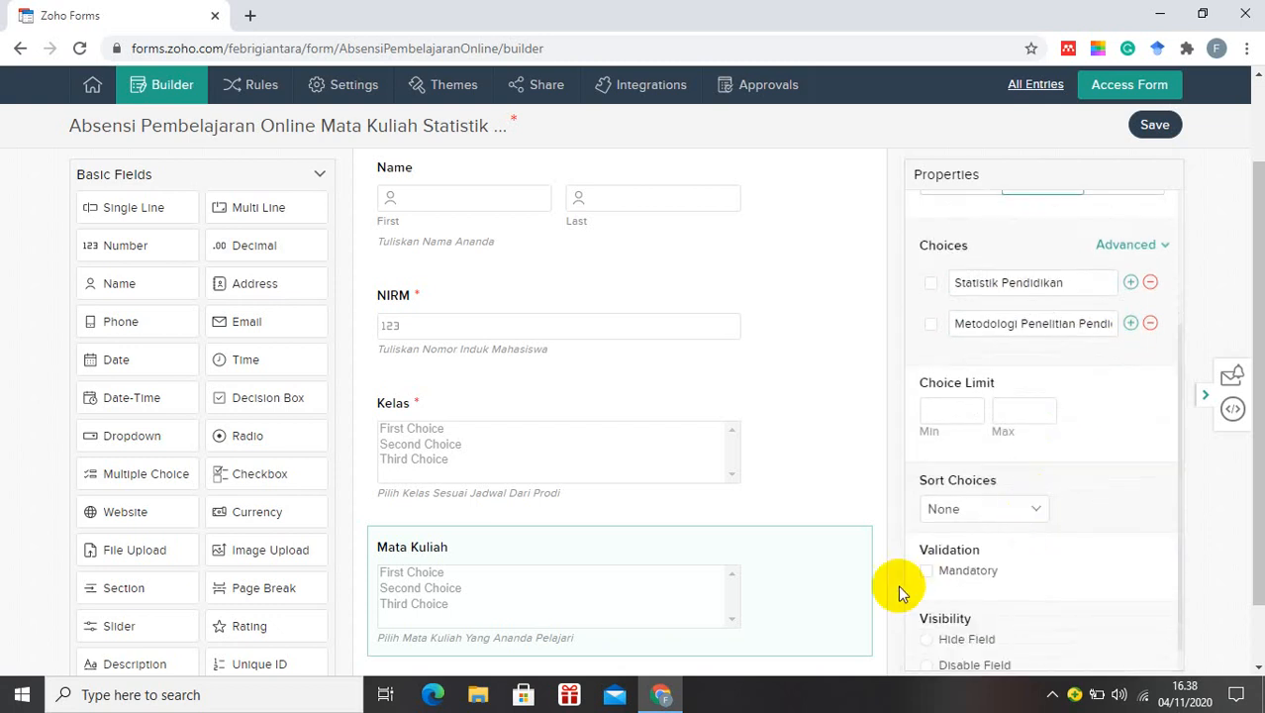
left_click(926, 572)
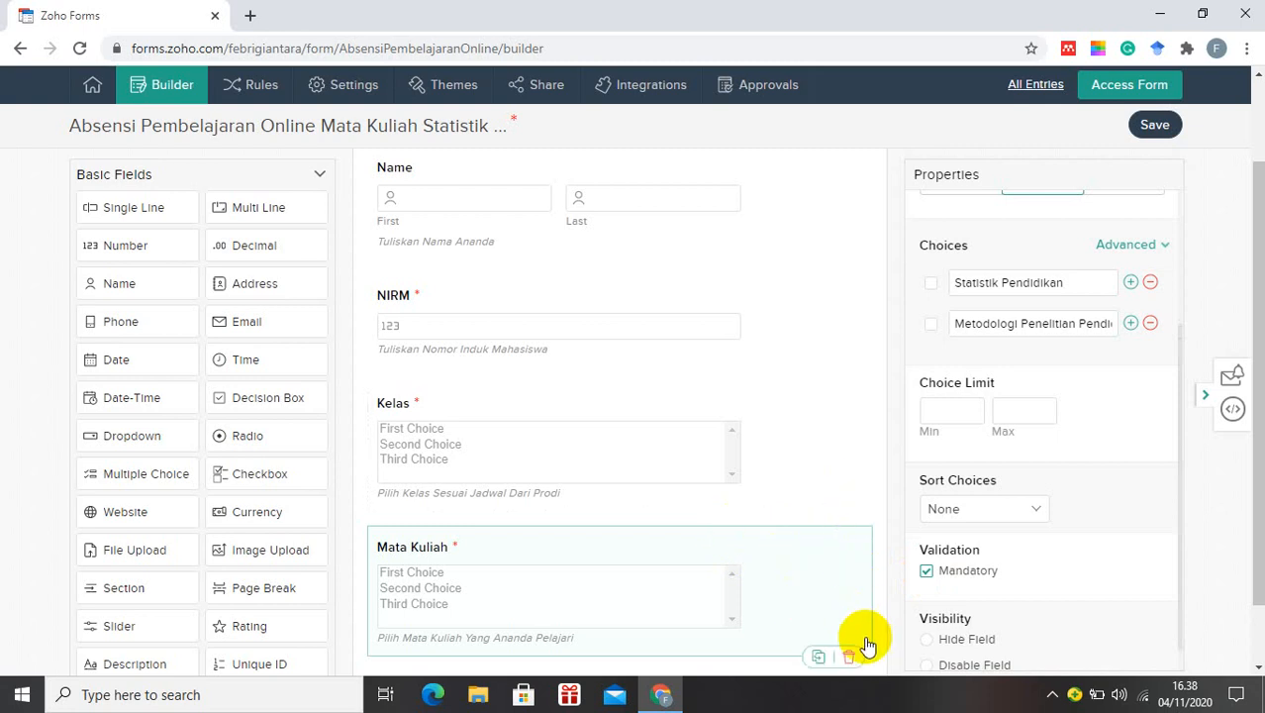
Add a Signature field from the advanced fields below Mata Kuliah and label it "Tanda Tangan"
scroll(873, 636, "down", 1)
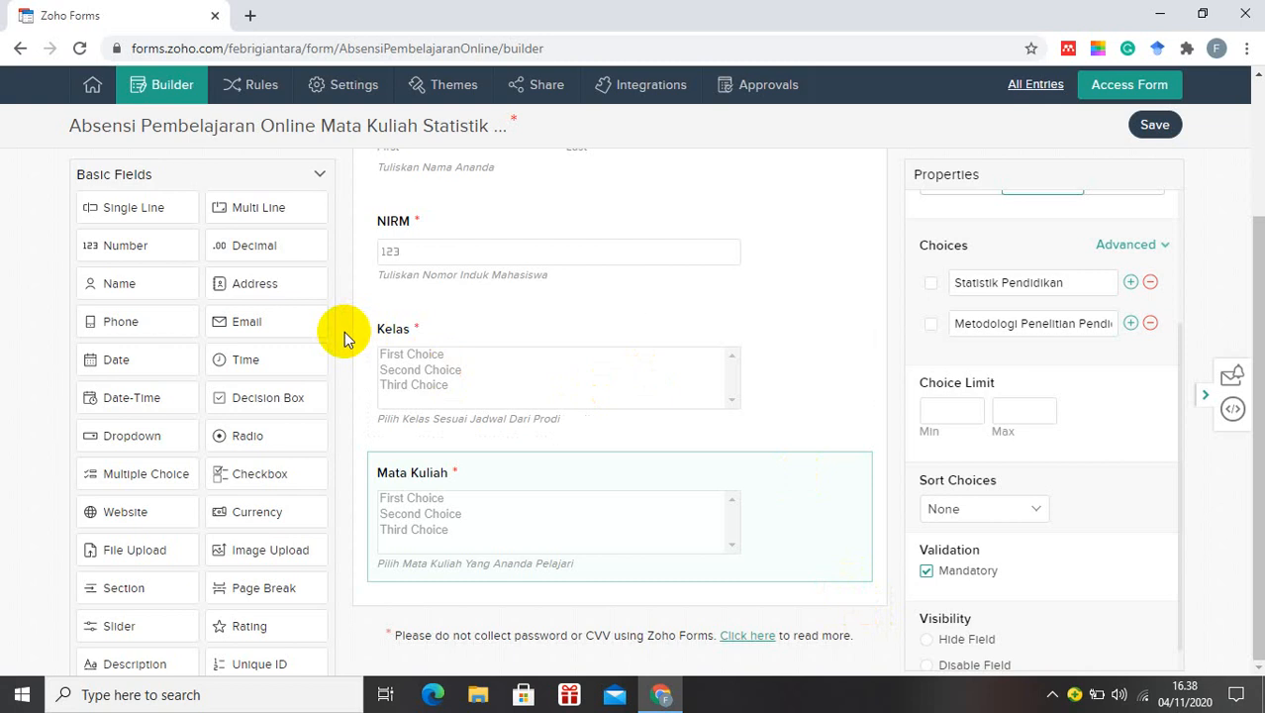
left_click(319, 176)
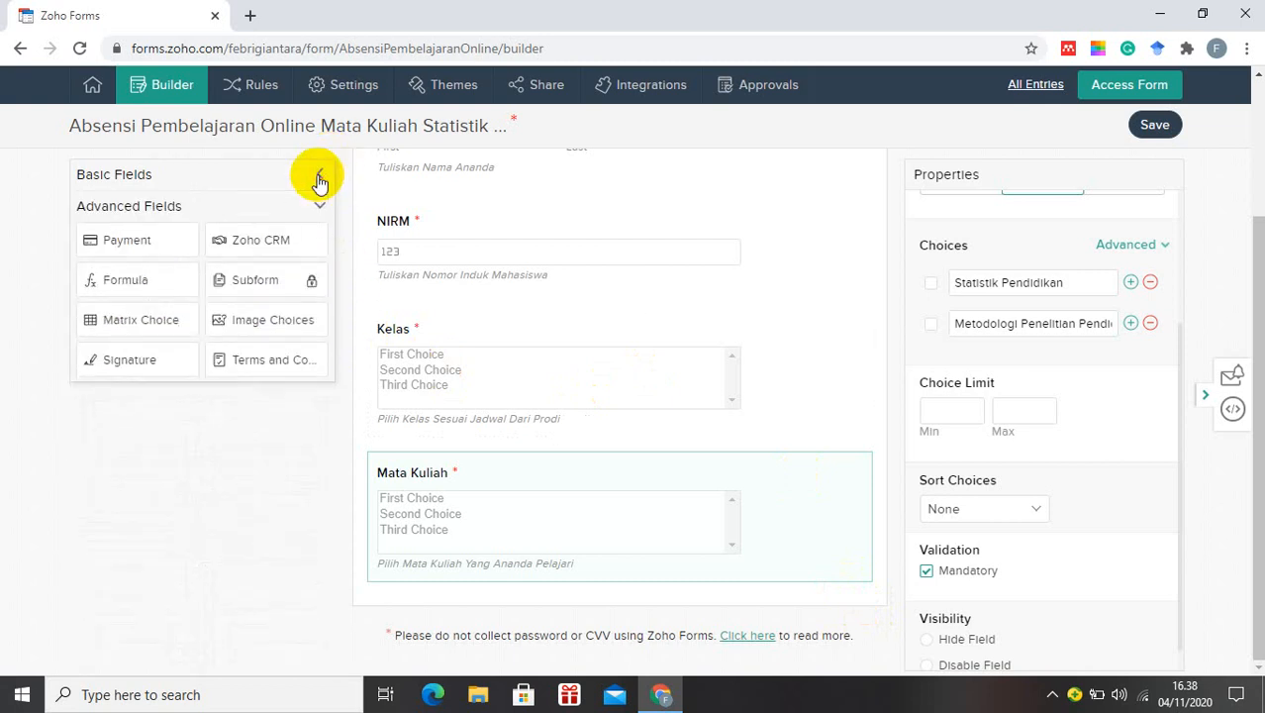
left_click(319, 178)
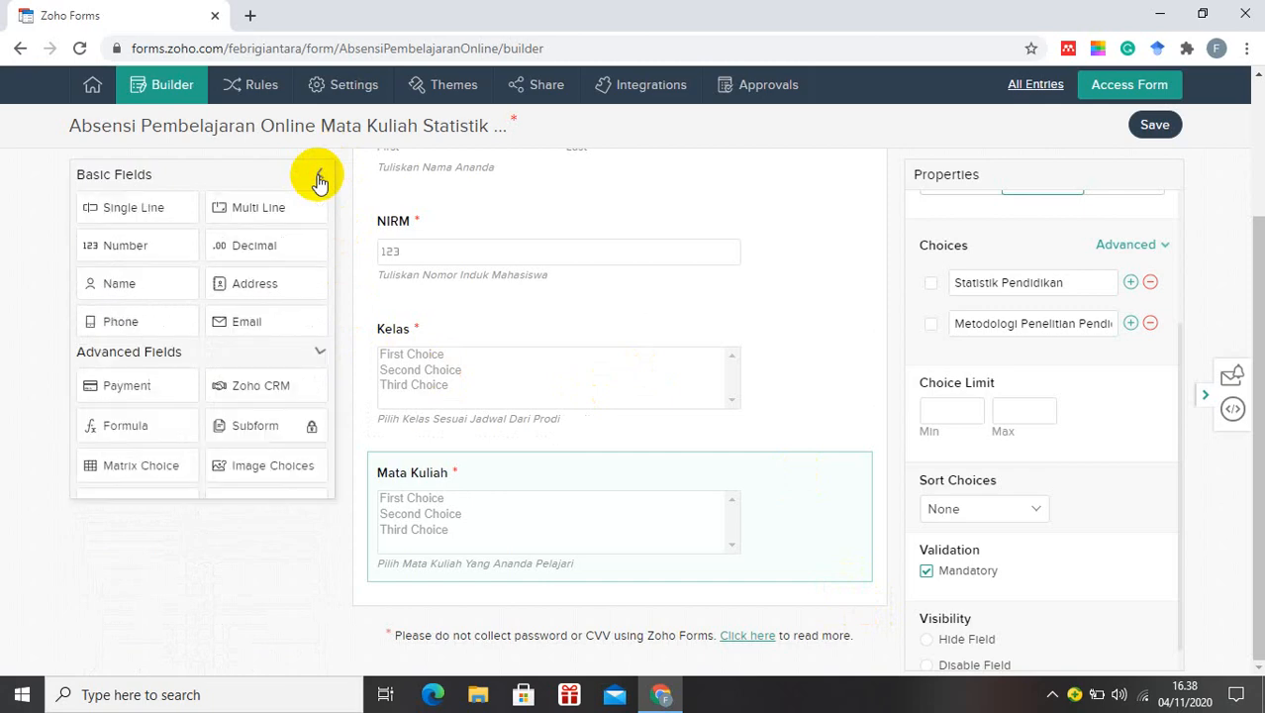
left_click(319, 178)
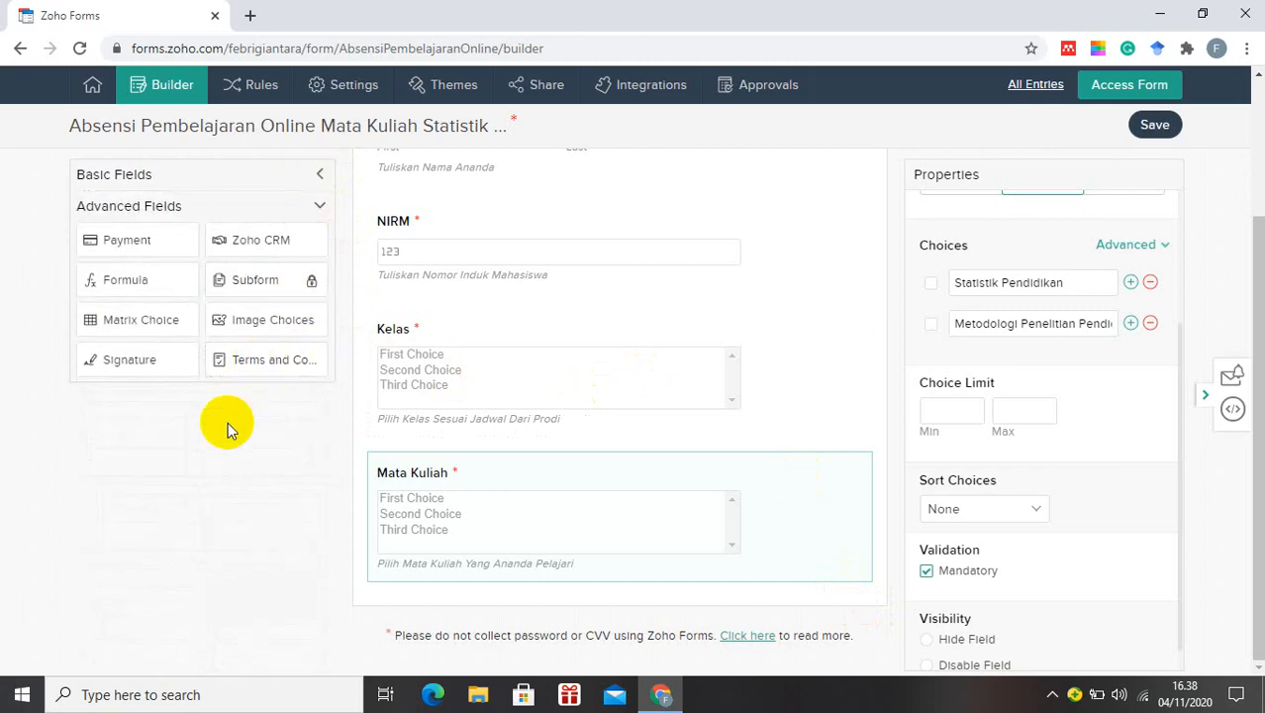
mouse_move(158, 366)
left_mouse_down()
mouse_move(424, 596)
mouse_move(510, 624)
left_mouse_up()
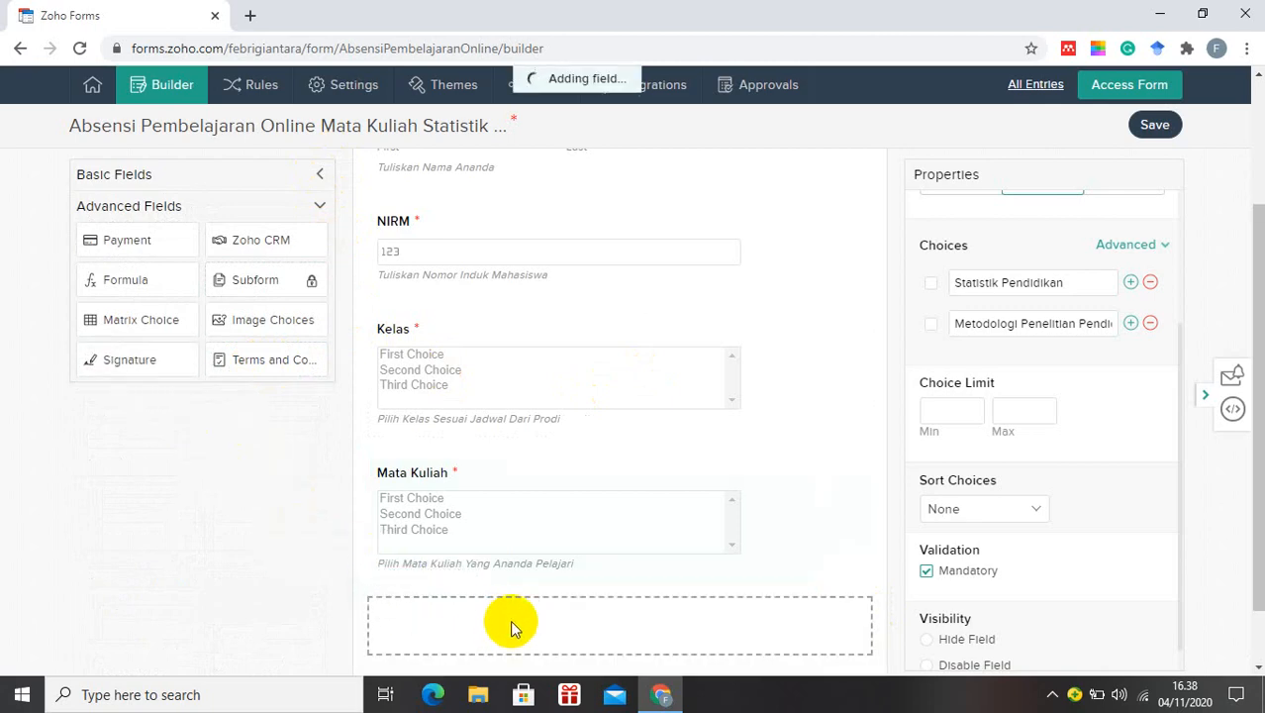
scroll(486, 616, "down", 2)
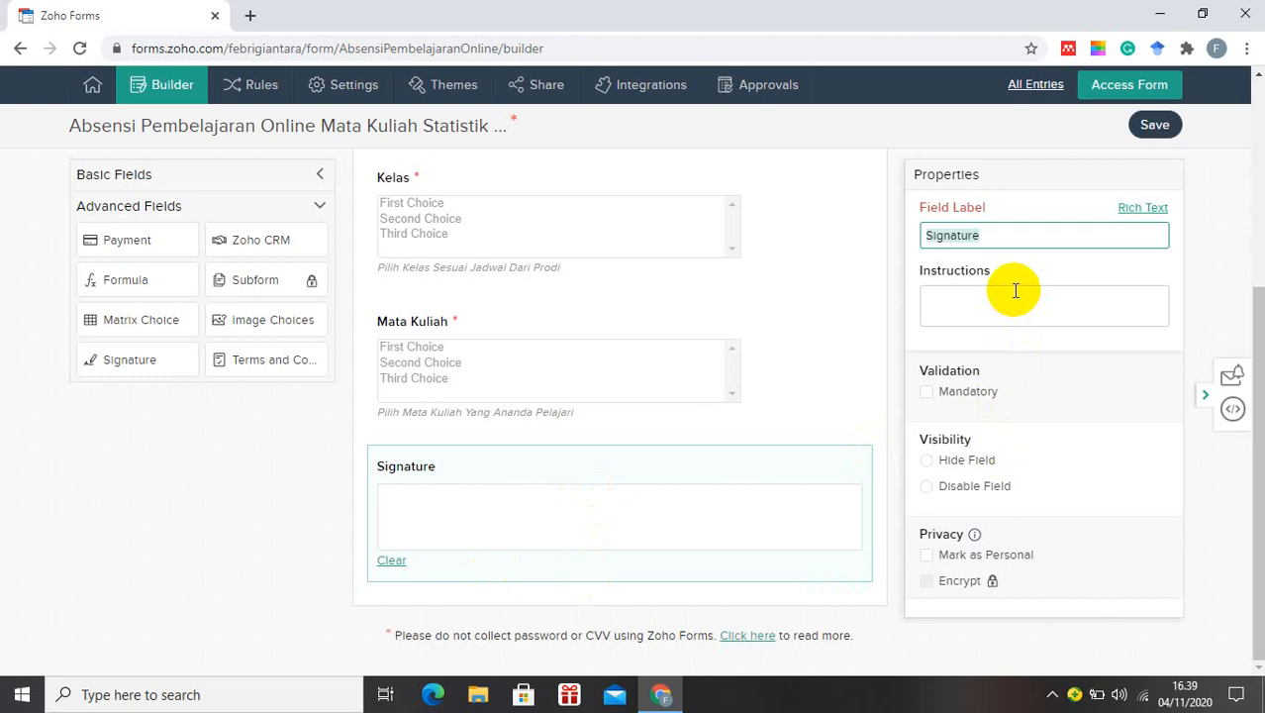
type("Tanda Tang")
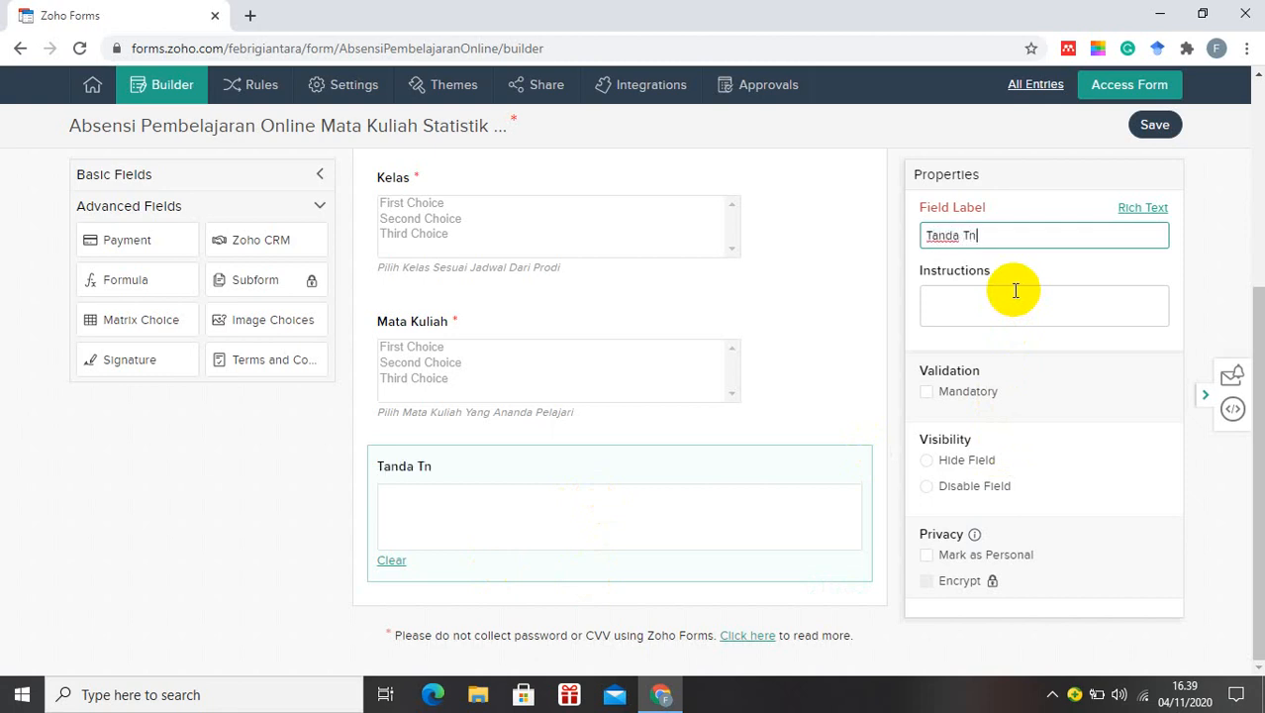
type("a")
key("BackSpace")
key("BackSpace")
type("angan")
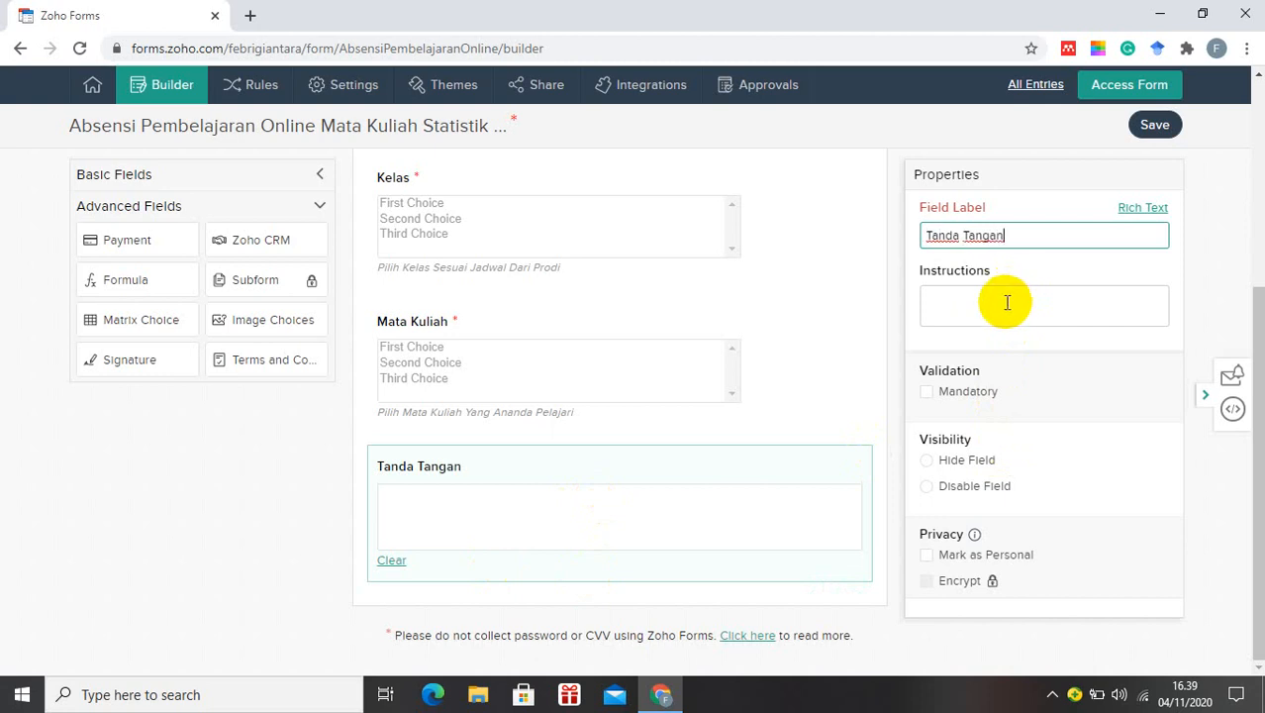
Give the Tanda Tangan field the instruction "Silahkan Tanda Tangan Di SIni"
left_click(1006, 302)
type("Silahaka")
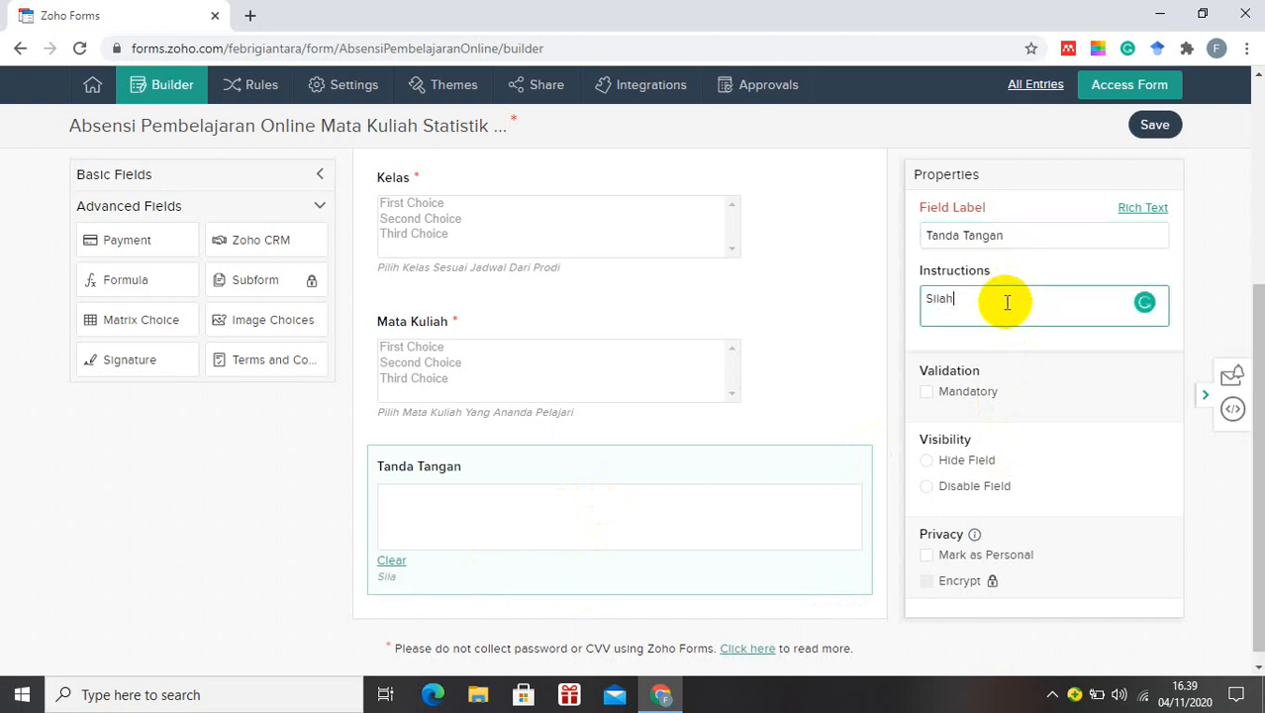
key("BackSpace")
key("BackSpace")
key("BackSpace")
key("BackSpace")
type("hkan Tanda")
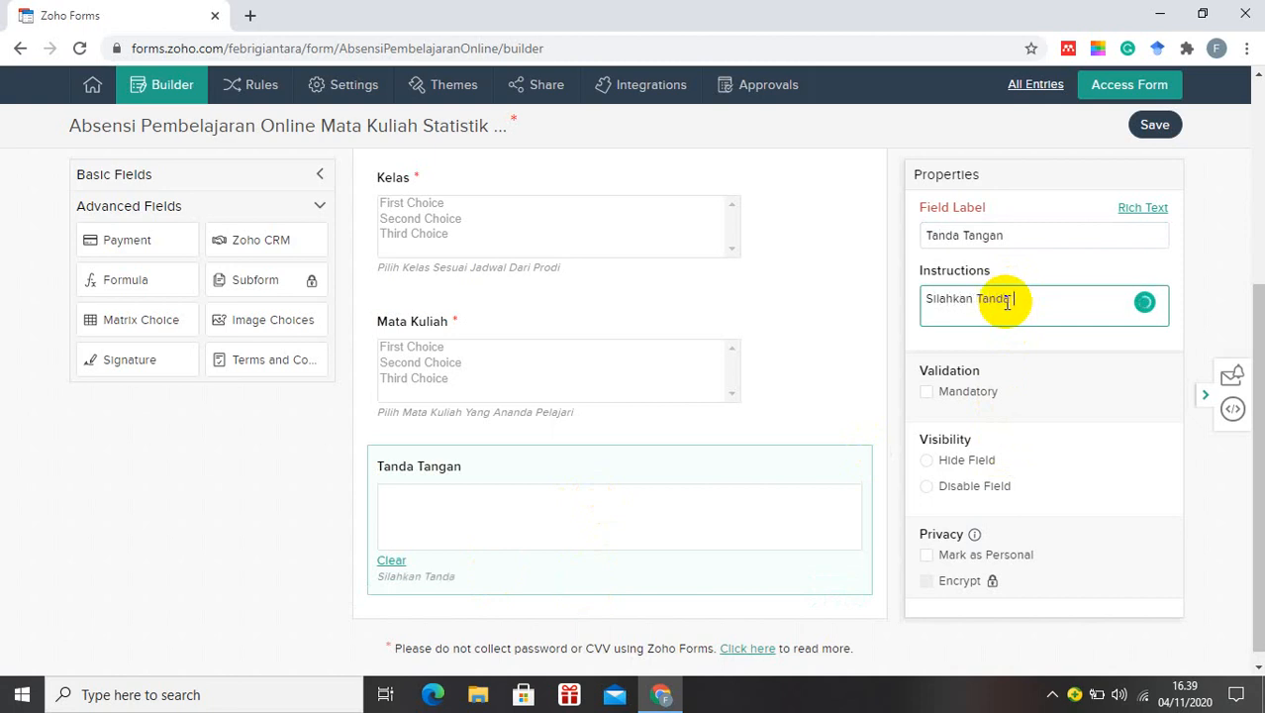
type(" Tangan Di ")
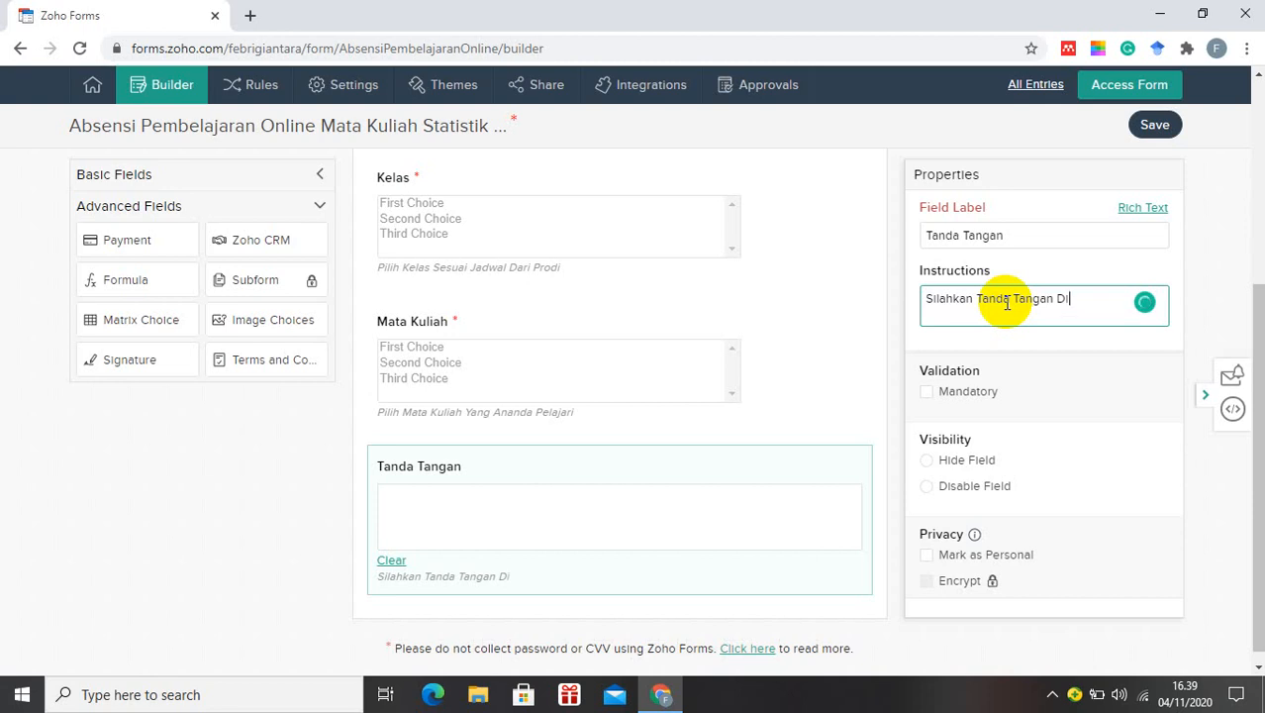
type("Sini")
Make the Tanda Tangan field mandatory and save the form
left_click(932, 395)
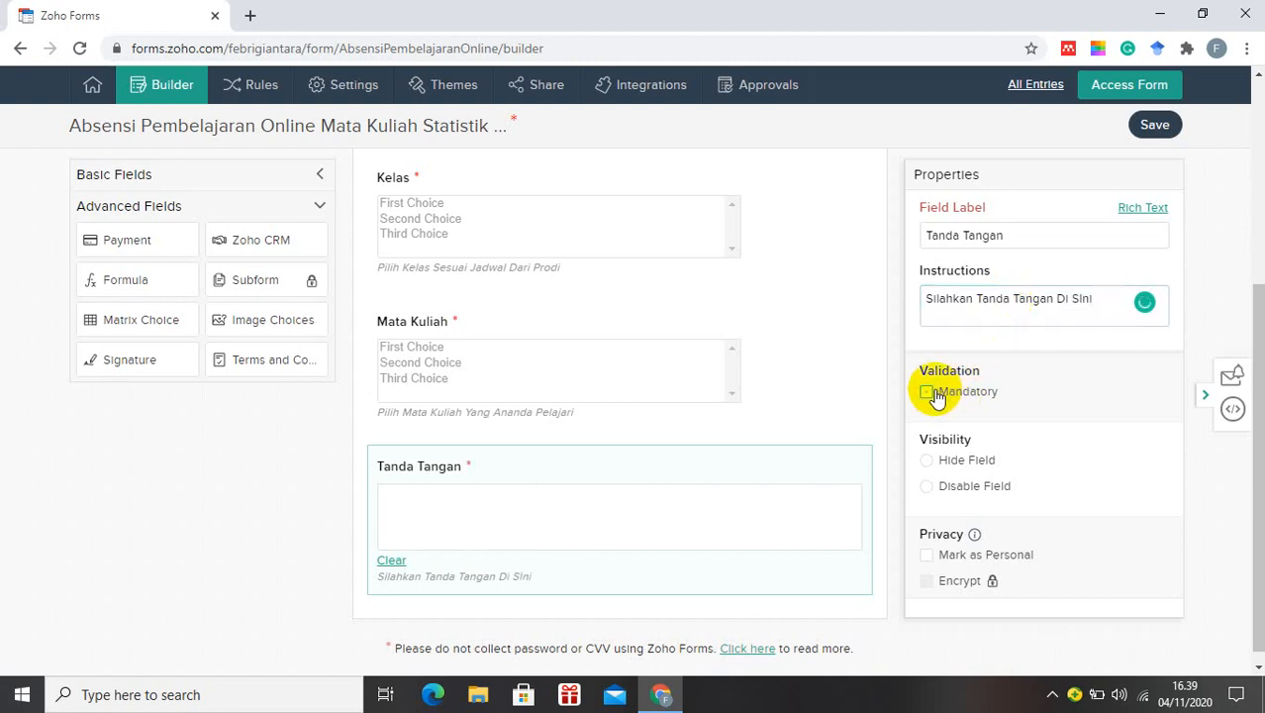
left_click(1156, 127)
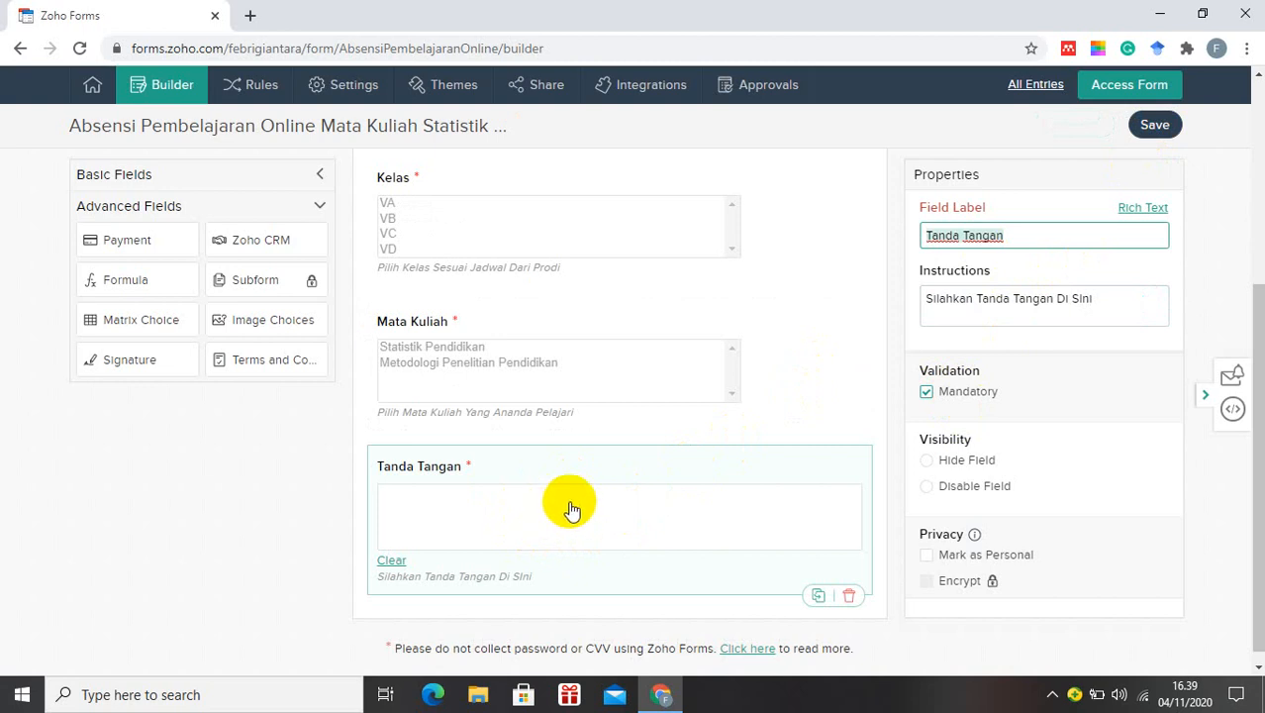
scroll(571, 509, "down", 1)
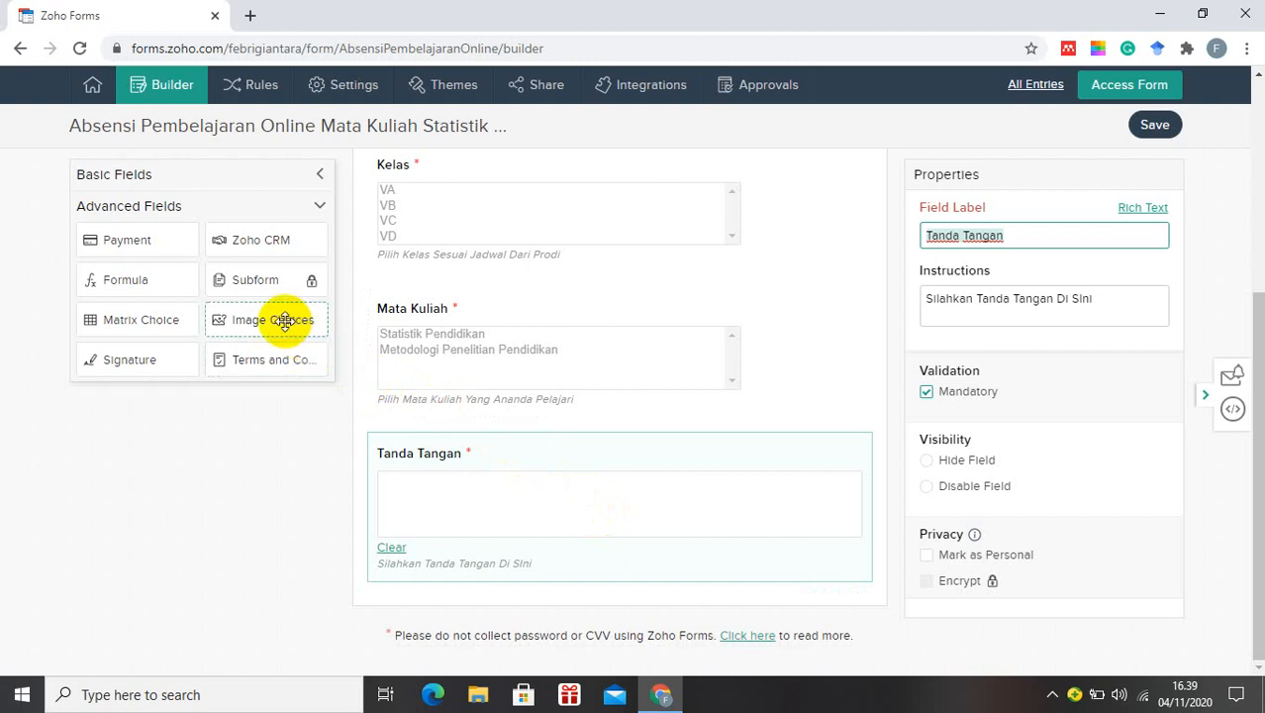
Add an Image Upload field from the basic fields below Tanda Tangan and label it "Bukti Perkuliahan"
left_click(319, 209)
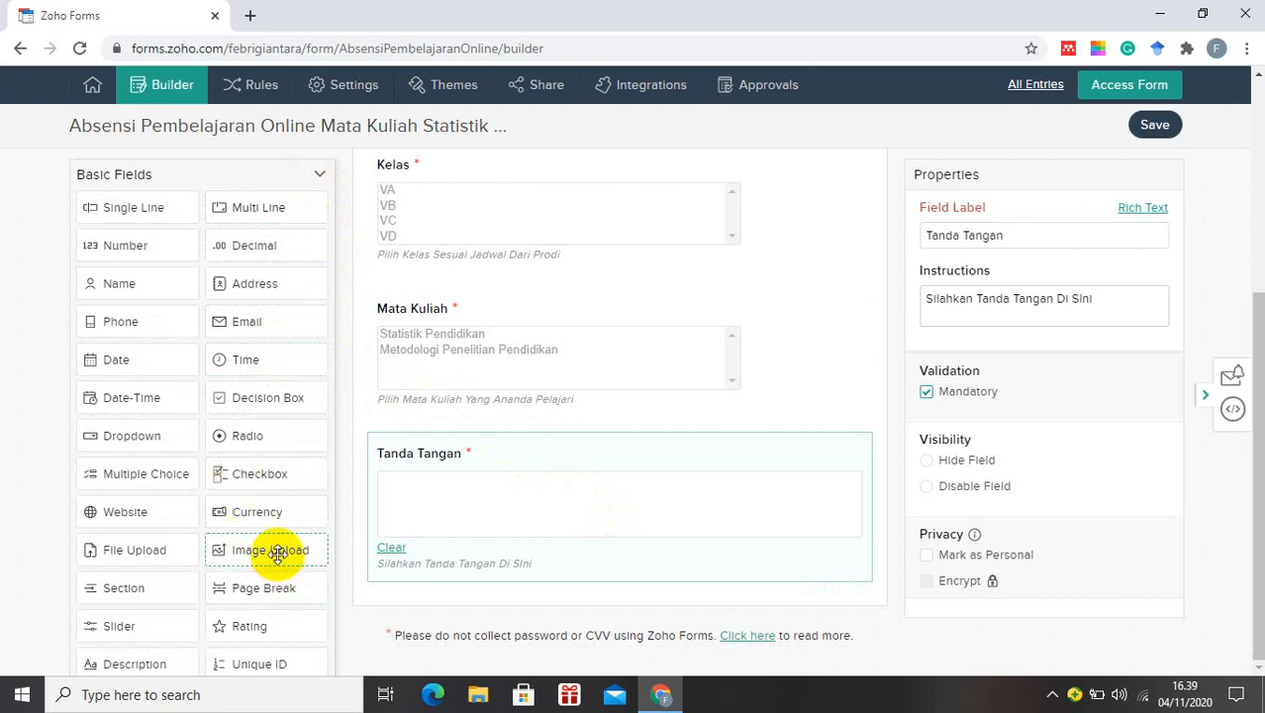
left_click_drag(292, 551, 289, 550)
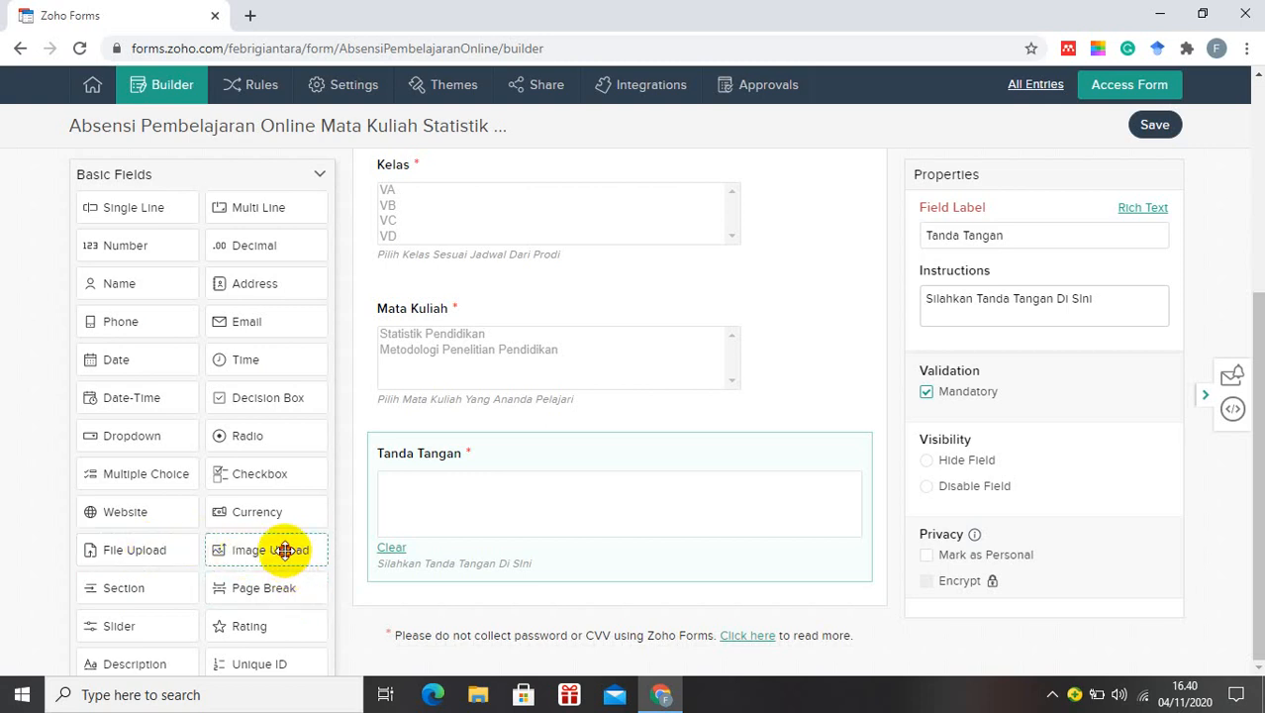
left_click_drag(285, 550, 482, 562)
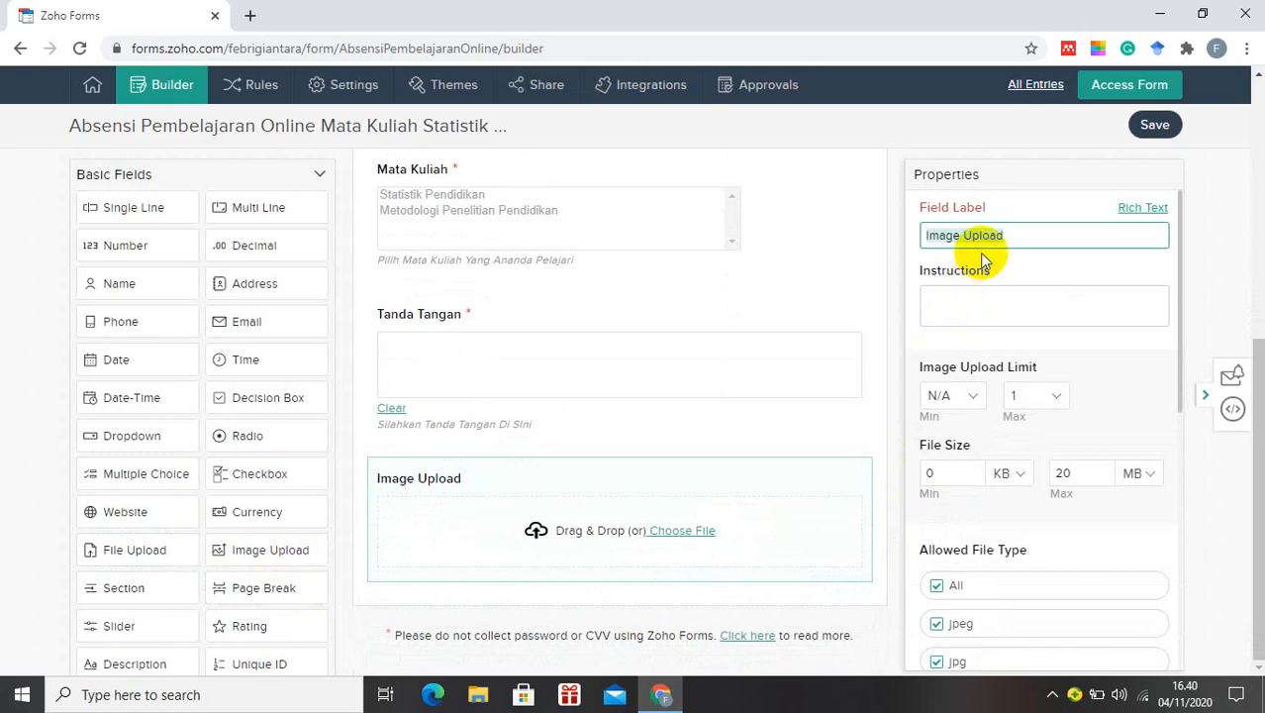
type("Buk")
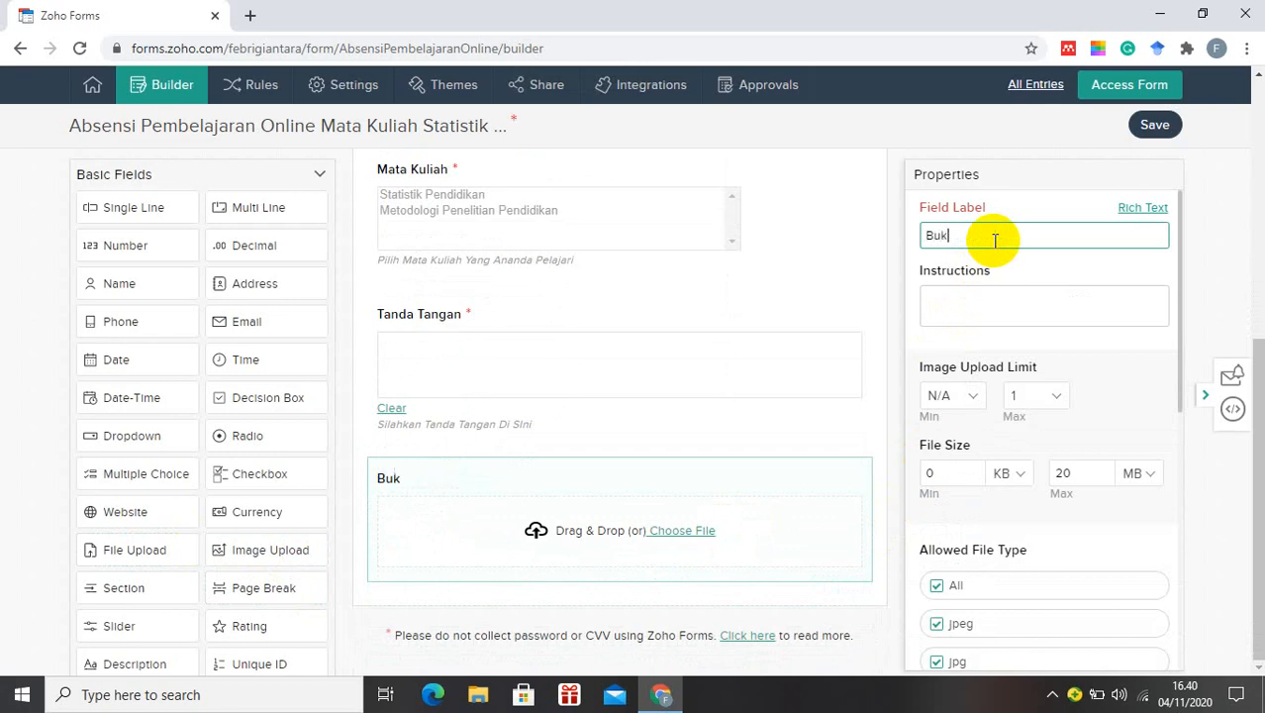
type("ti Perkulia")
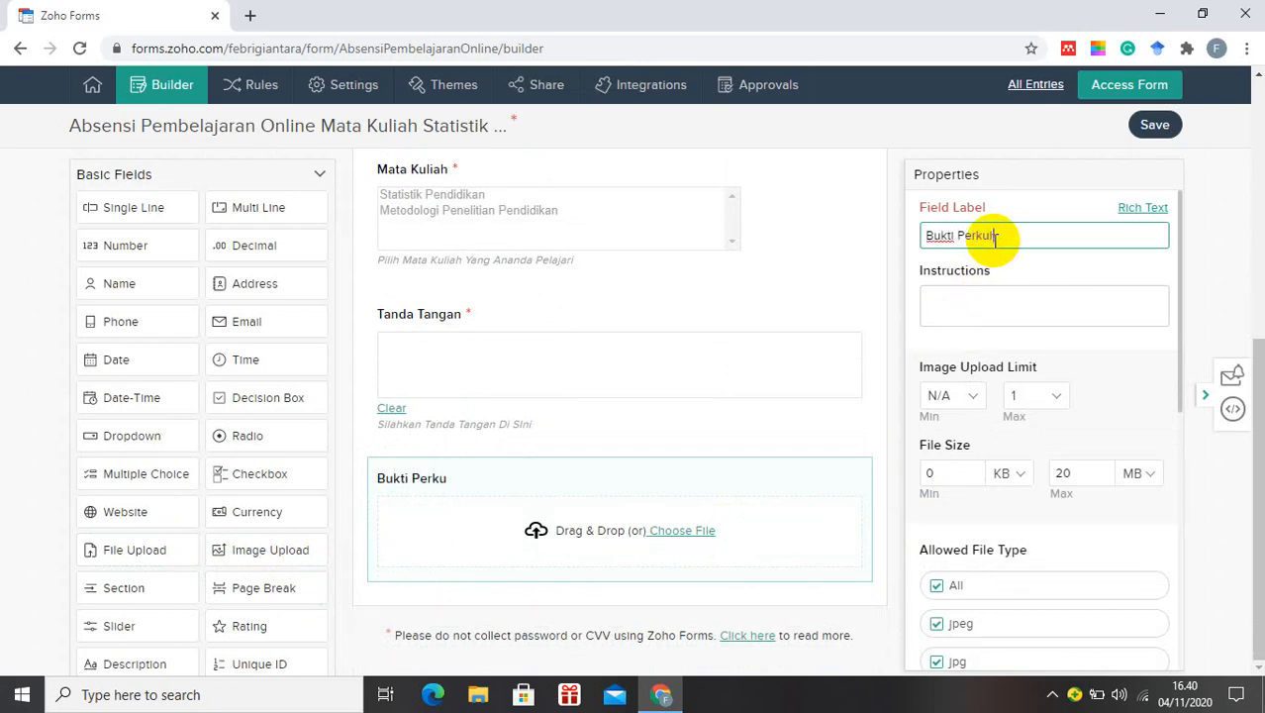
type("han")
Give the Bukti Perkuliahan field the instruction "Silahakan Kirimkan Bukti Foto Mengikuti Perkuliahan Online"
left_click(973, 318)
type("S")
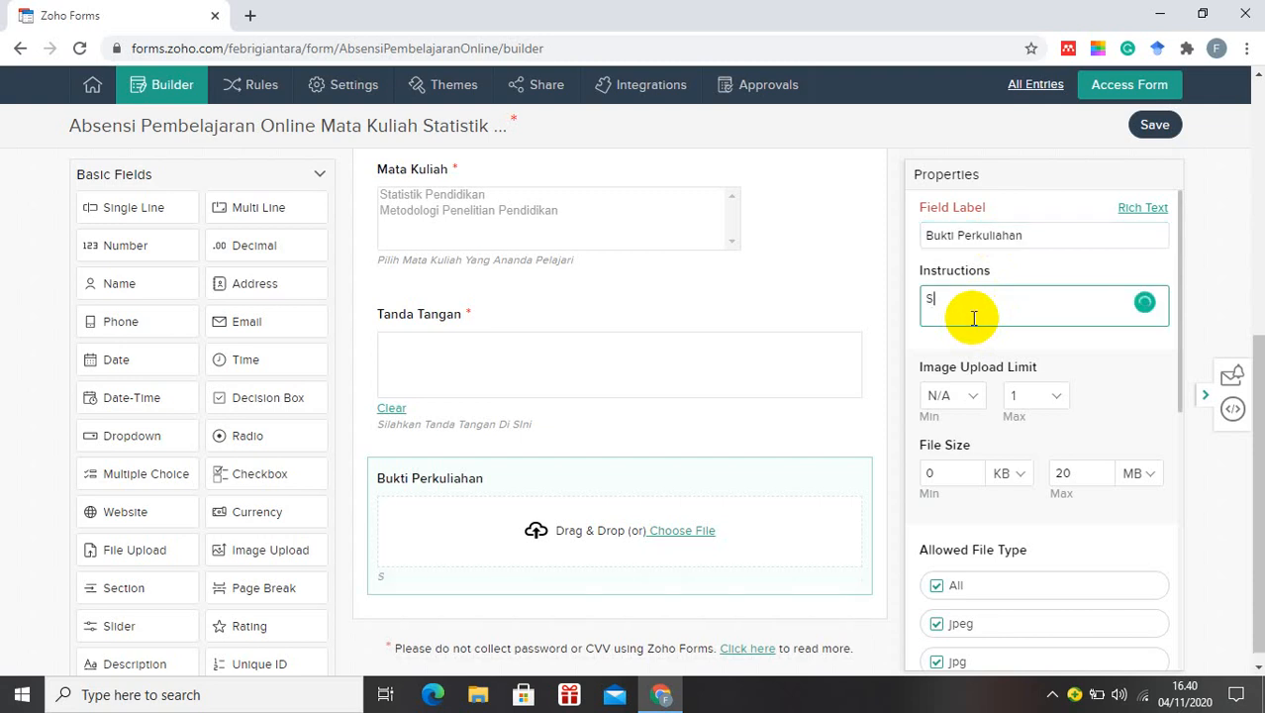
type("ilahakn")
type(" Ma")
key("BackSpace")
key("BackSpace")
key("BackSpace")
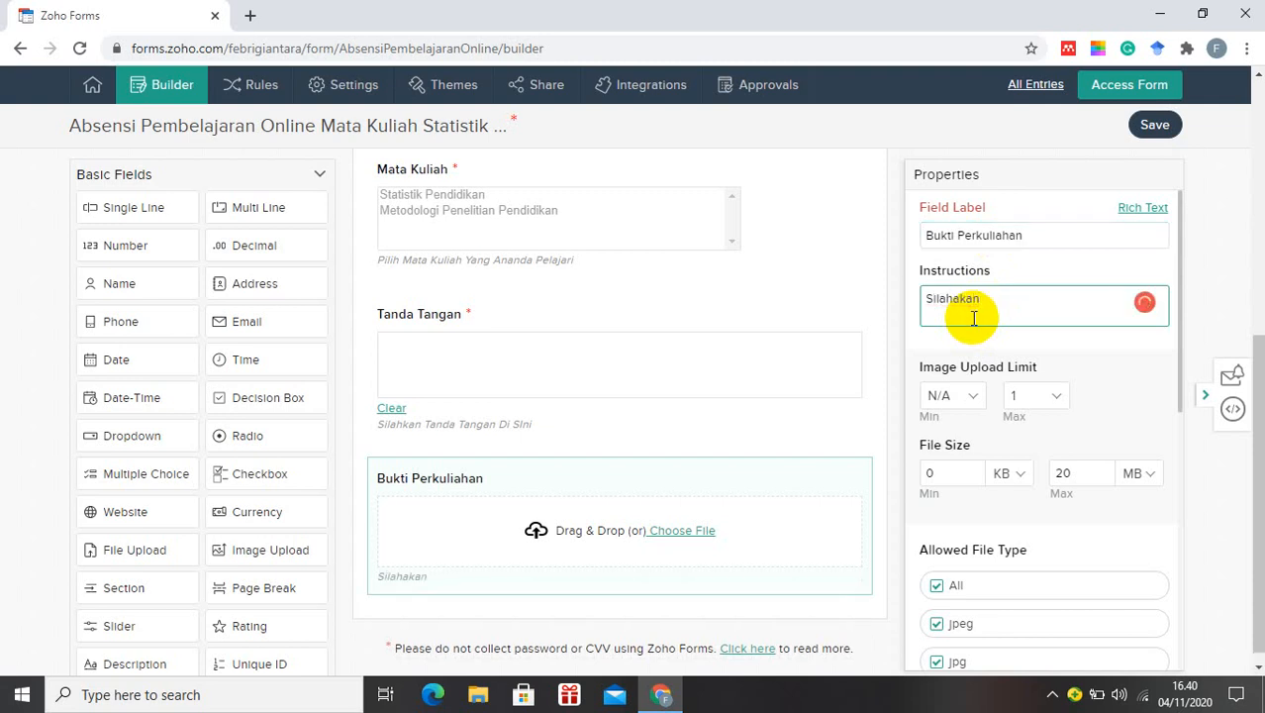
type("Kirimkan ")
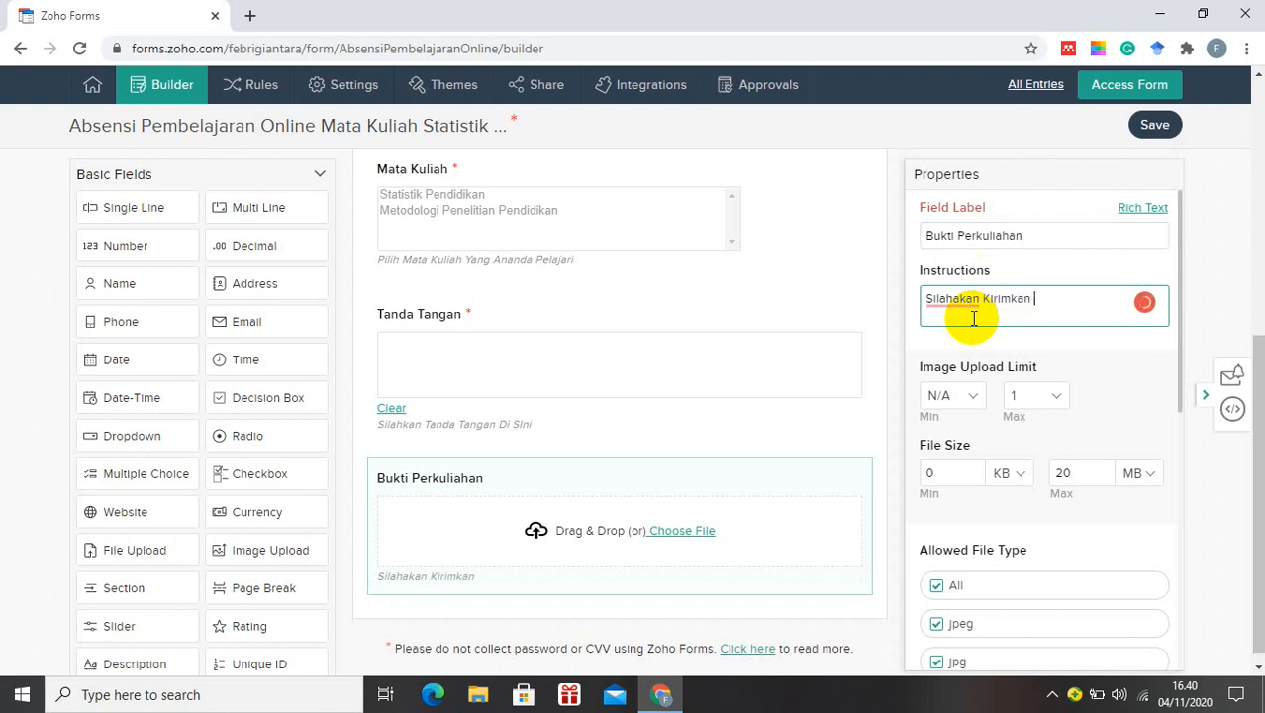
type("Bukti")
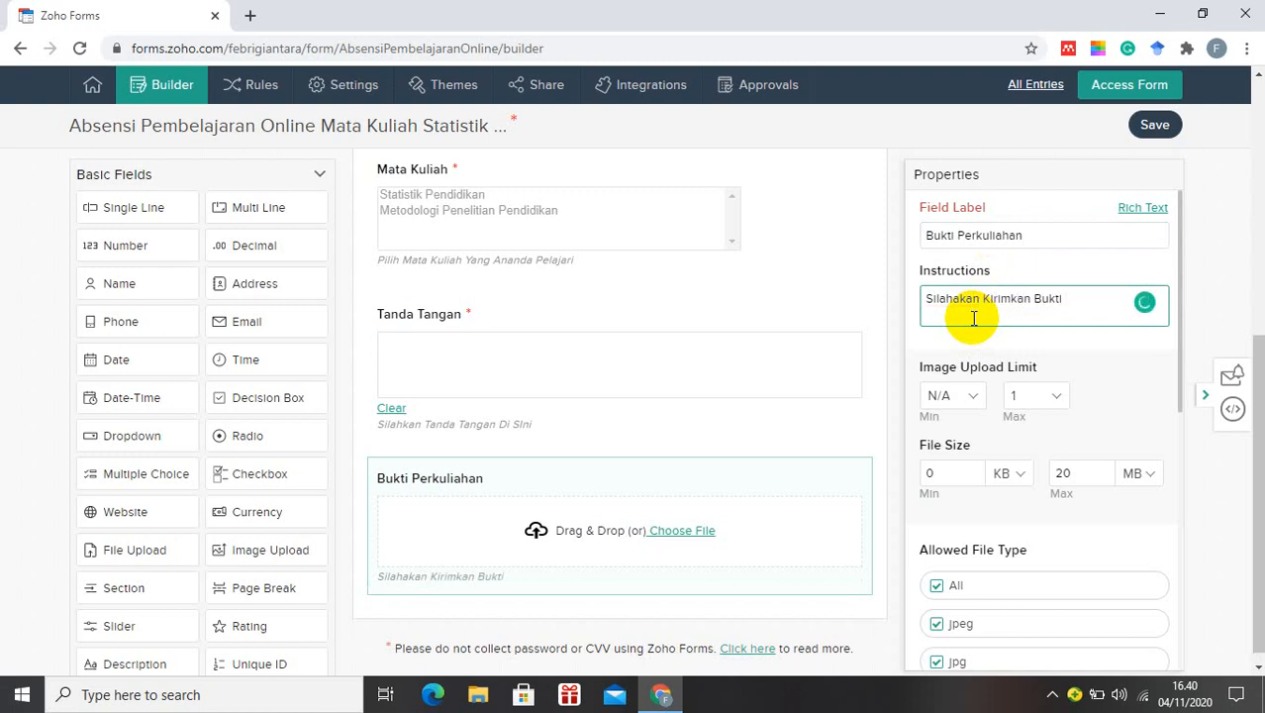
type(" Foto Mengik")
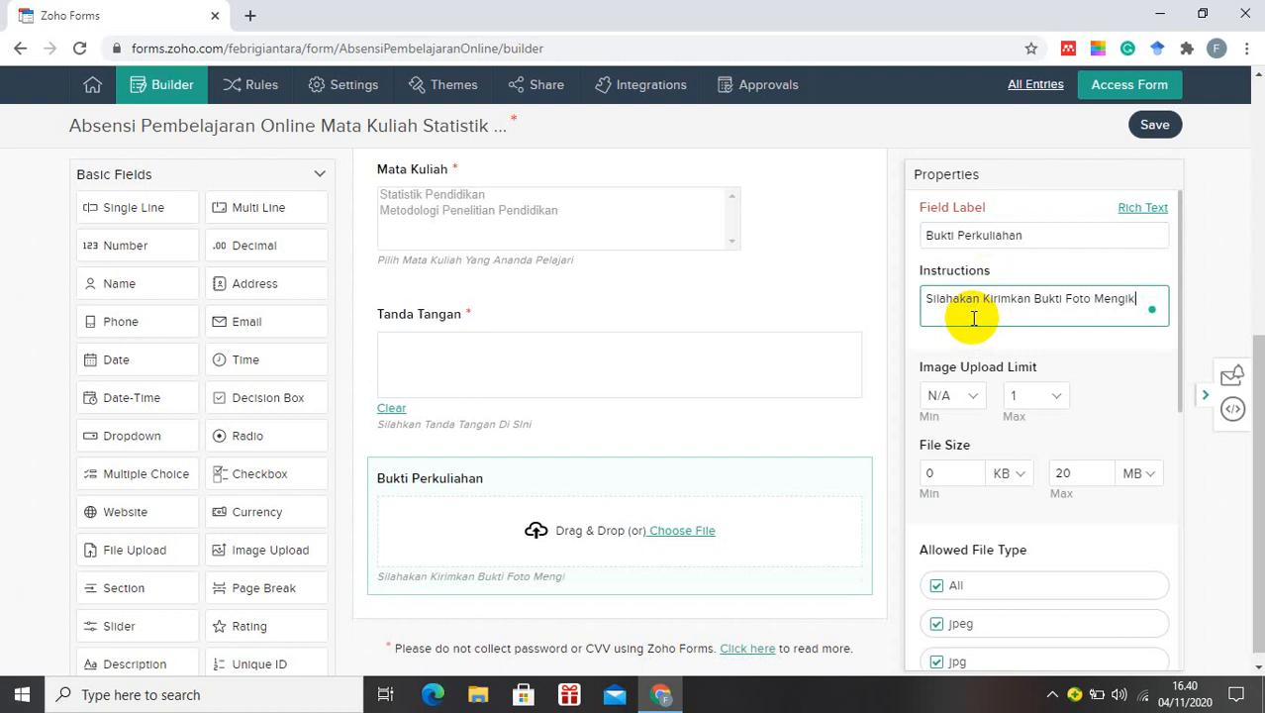
type("uti Perkuliahan Online")
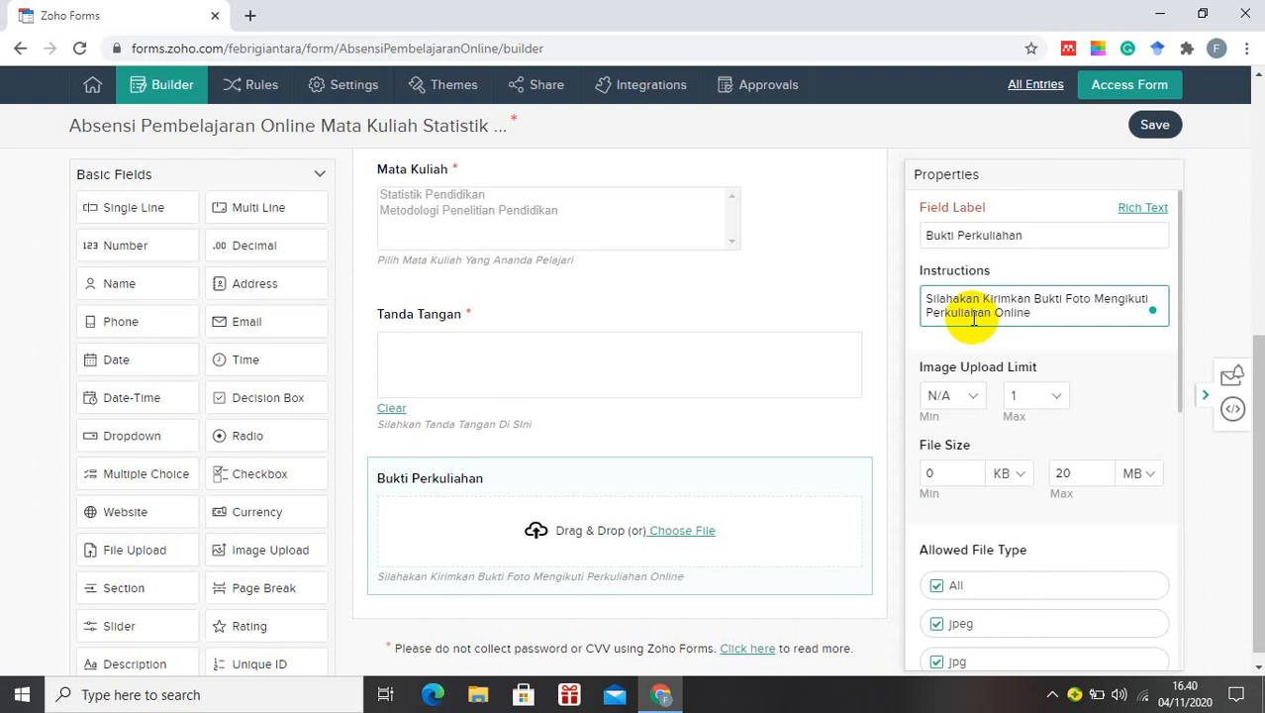
Make the Bukti Perkuliahan field mandatory, check its full list of allowed file types, and save the form
scroll(1023, 353, "down", 2)
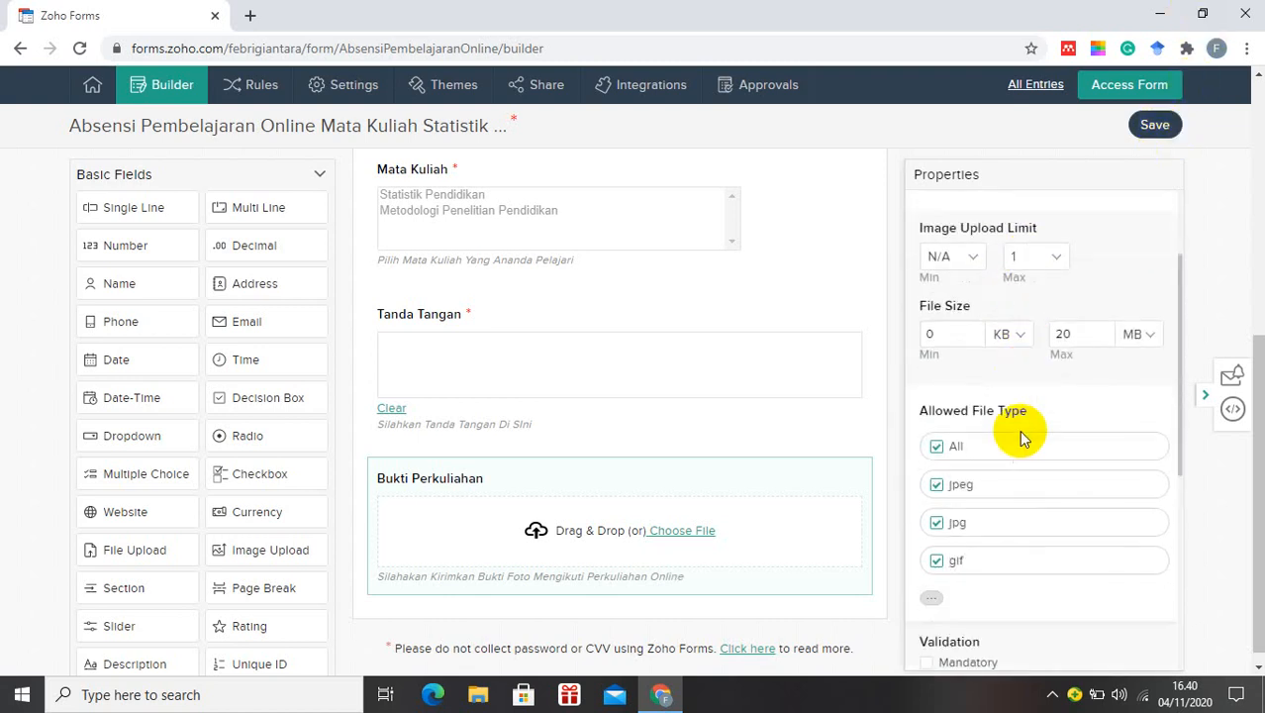
scroll(1021, 433, "down", 1)
left_click(933, 556)
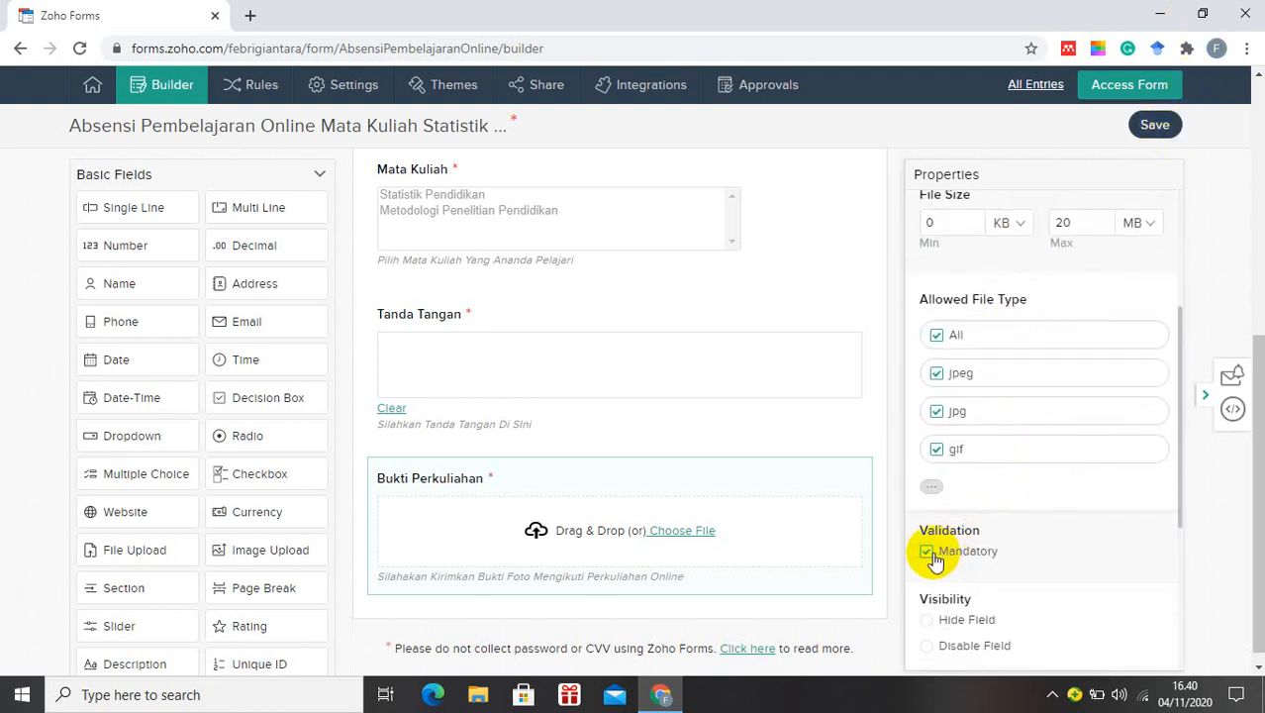
left_click(932, 490)
scroll(974, 424, "down", 3)
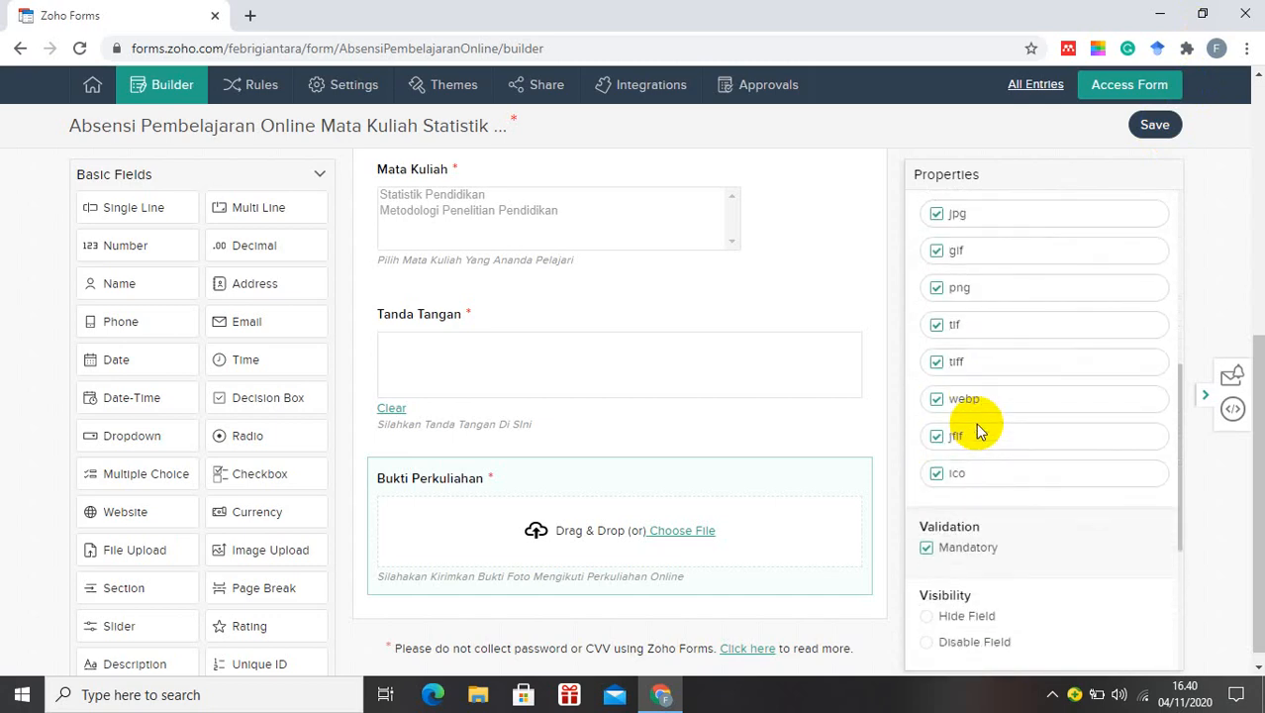
scroll(978, 431, "up", 2)
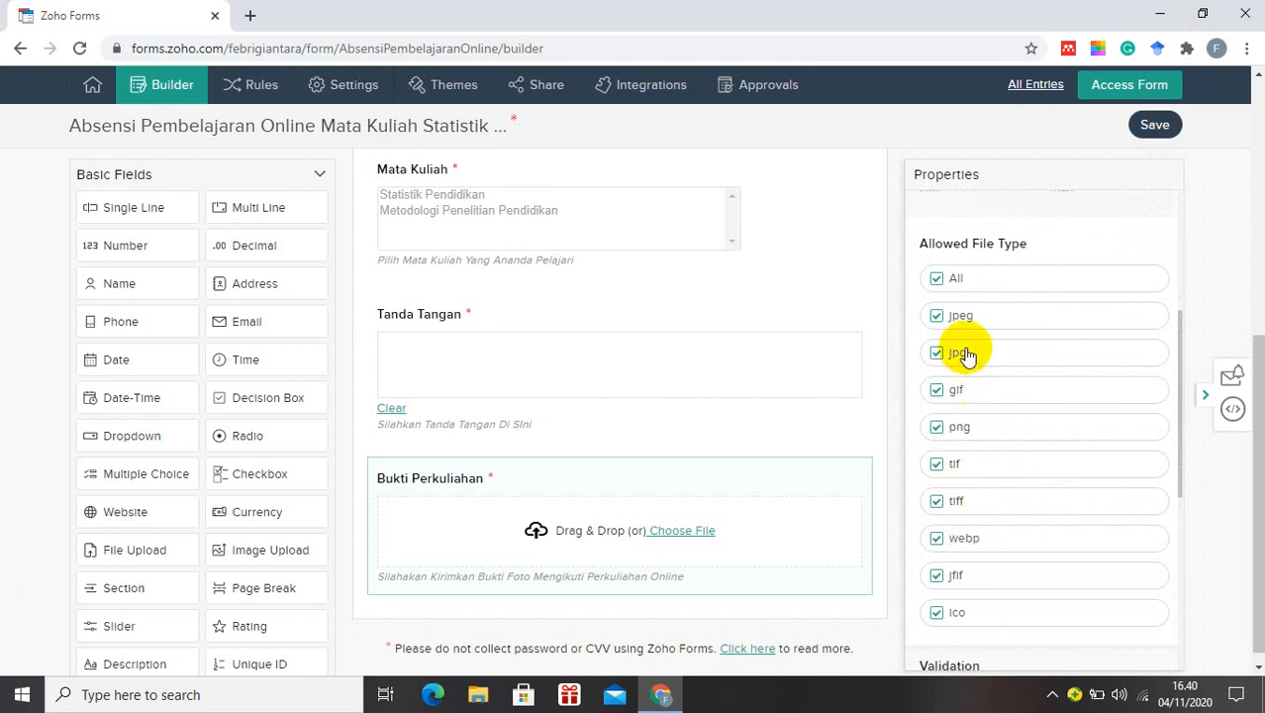
scroll(986, 442, "down", 3)
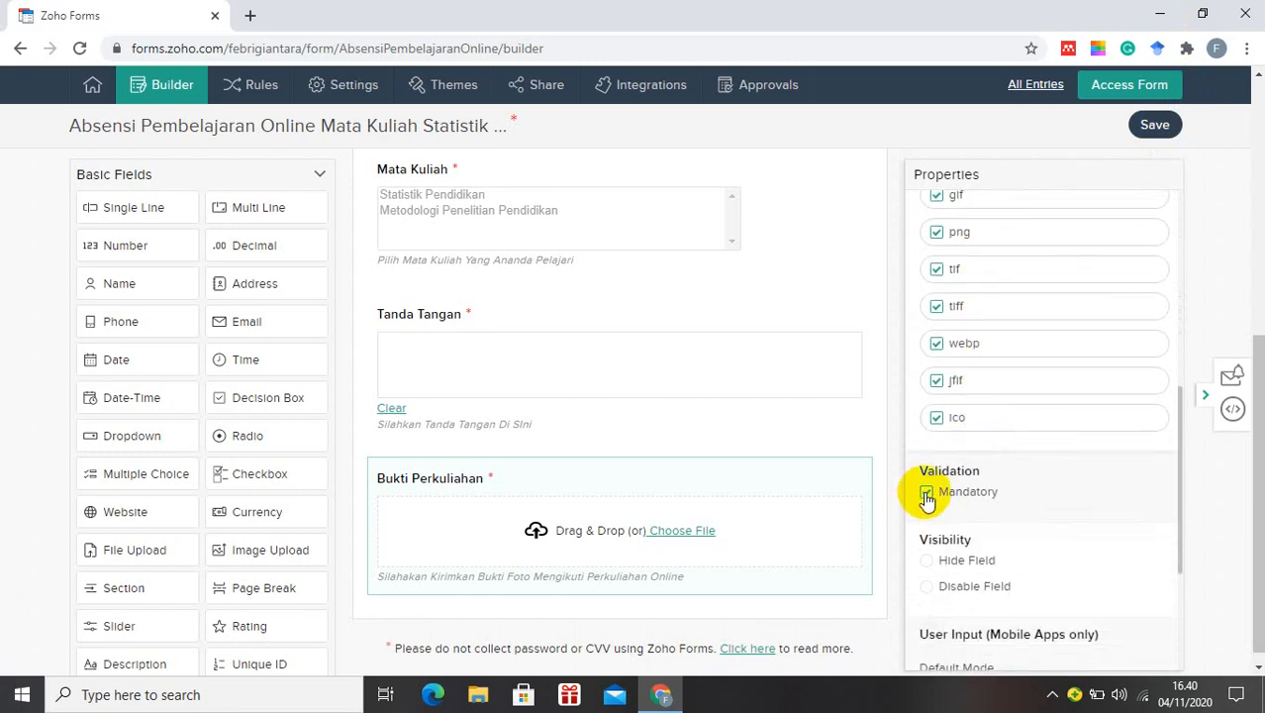
left_click(1154, 125)
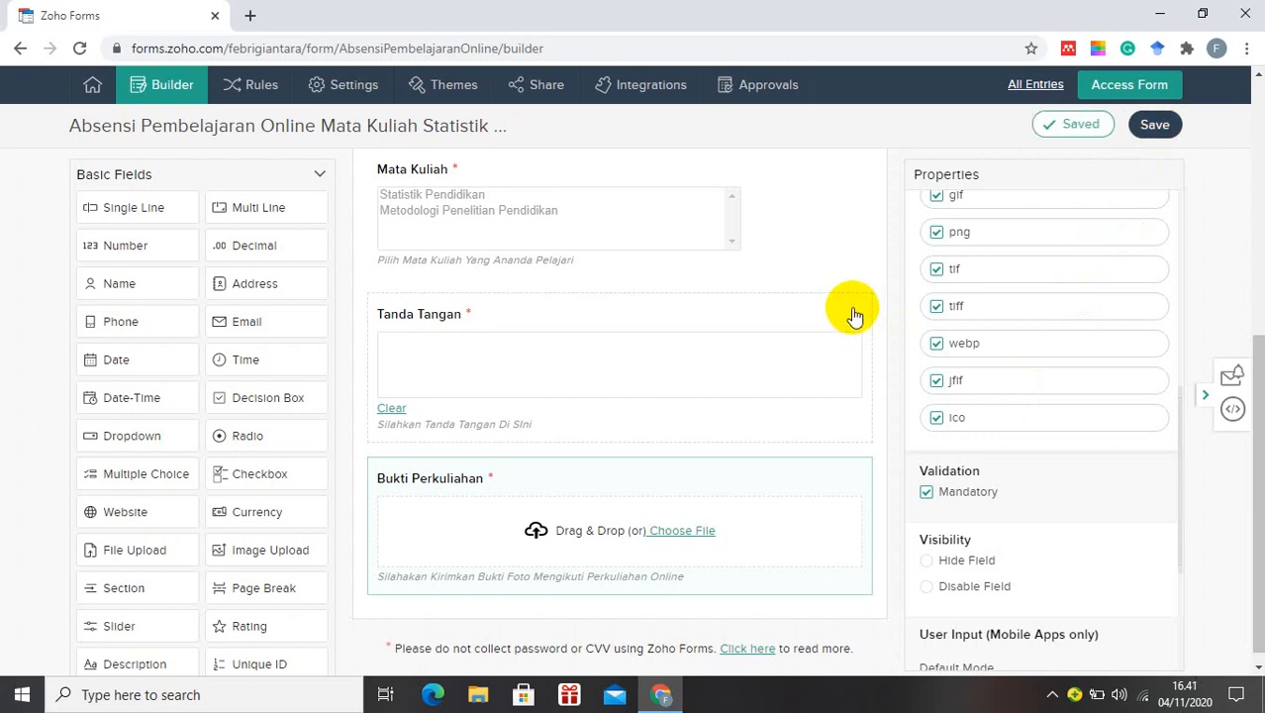
Review all the form's fields from the title and Name down to Bukti Perkuliahan
scroll(726, 371, "up", 1)
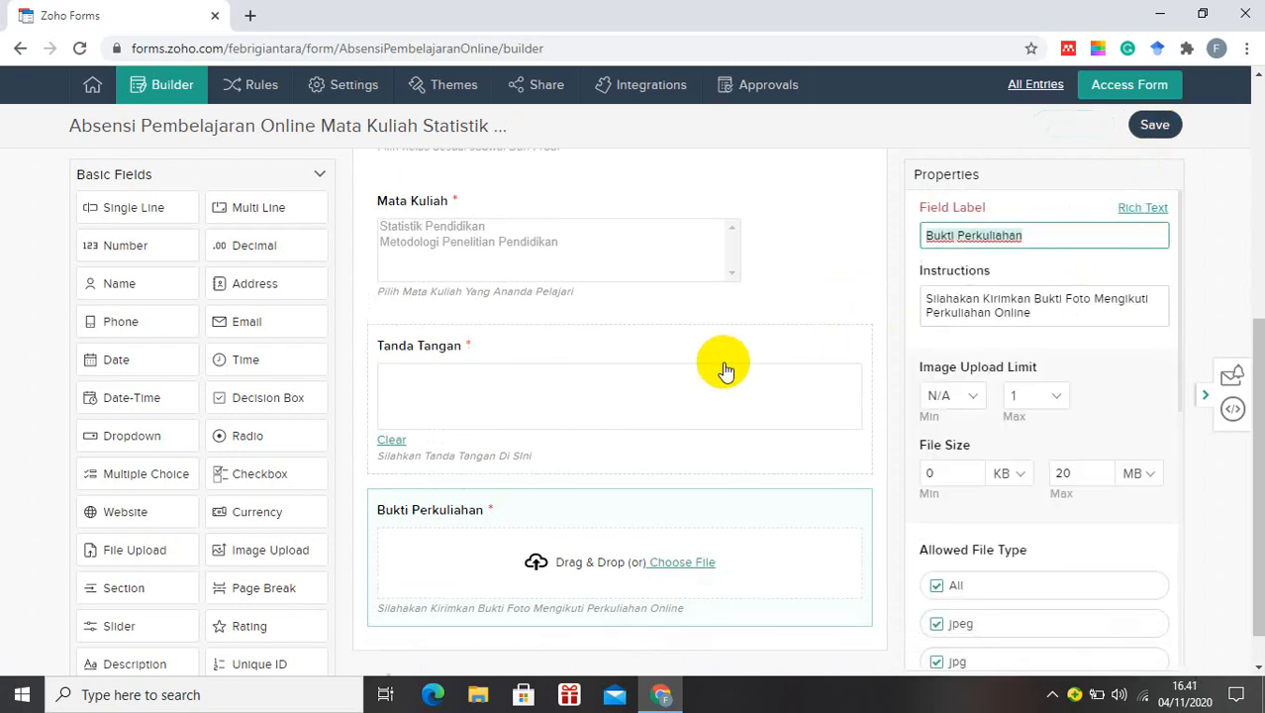
scroll(725, 371, "up", 5)
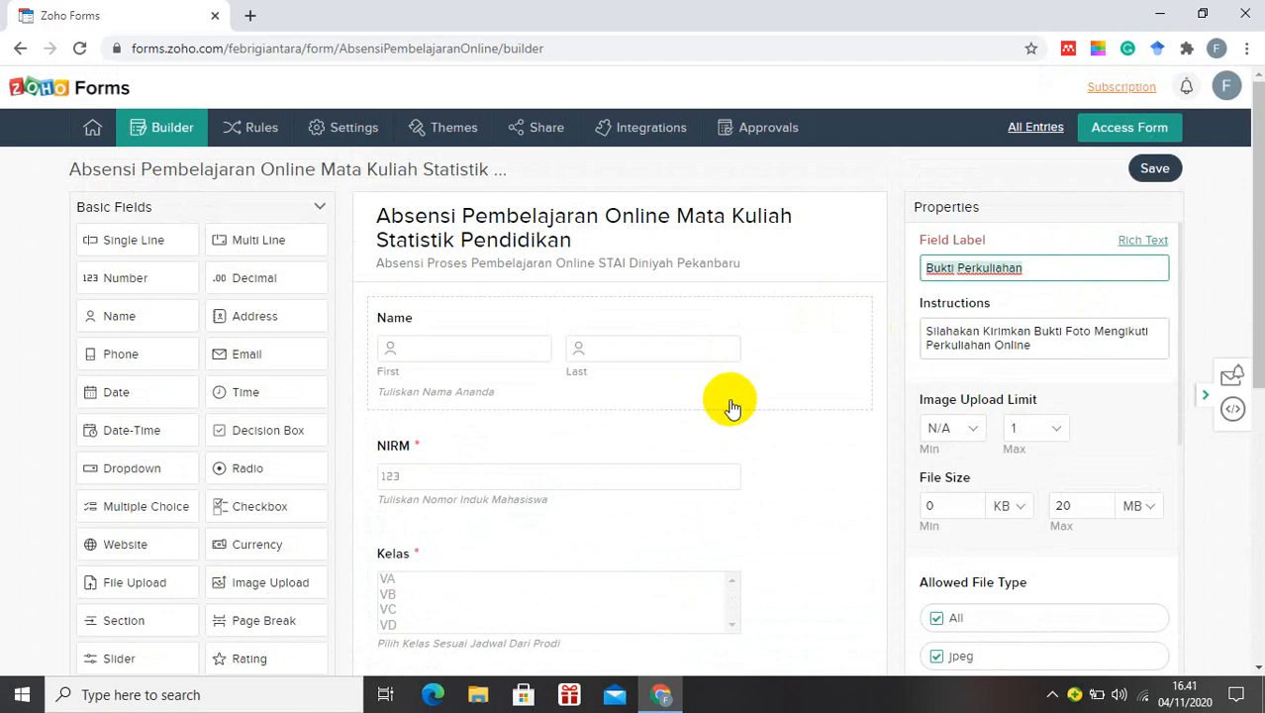
scroll(730, 406, "down", 1)
scroll(731, 406, "down", 2)
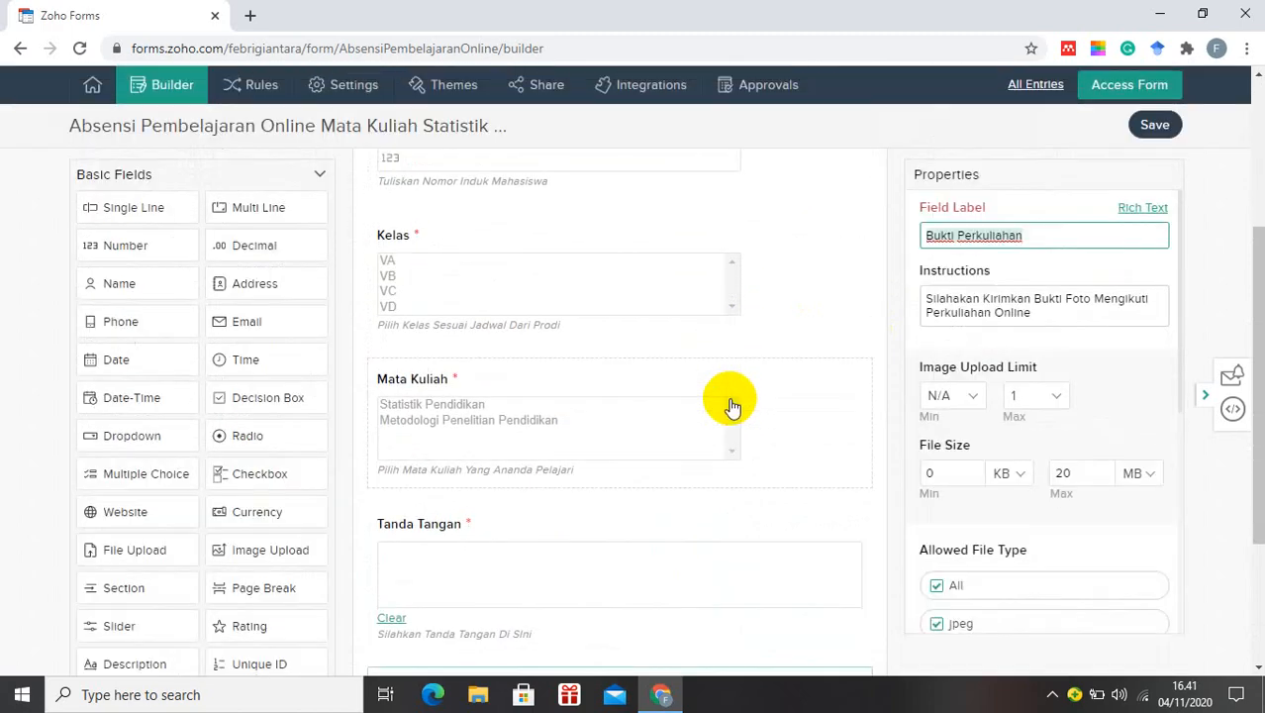
scroll(731, 406, "down", 2)
scroll(730, 406, "up", 1)
scroll(730, 406, "up", 5)
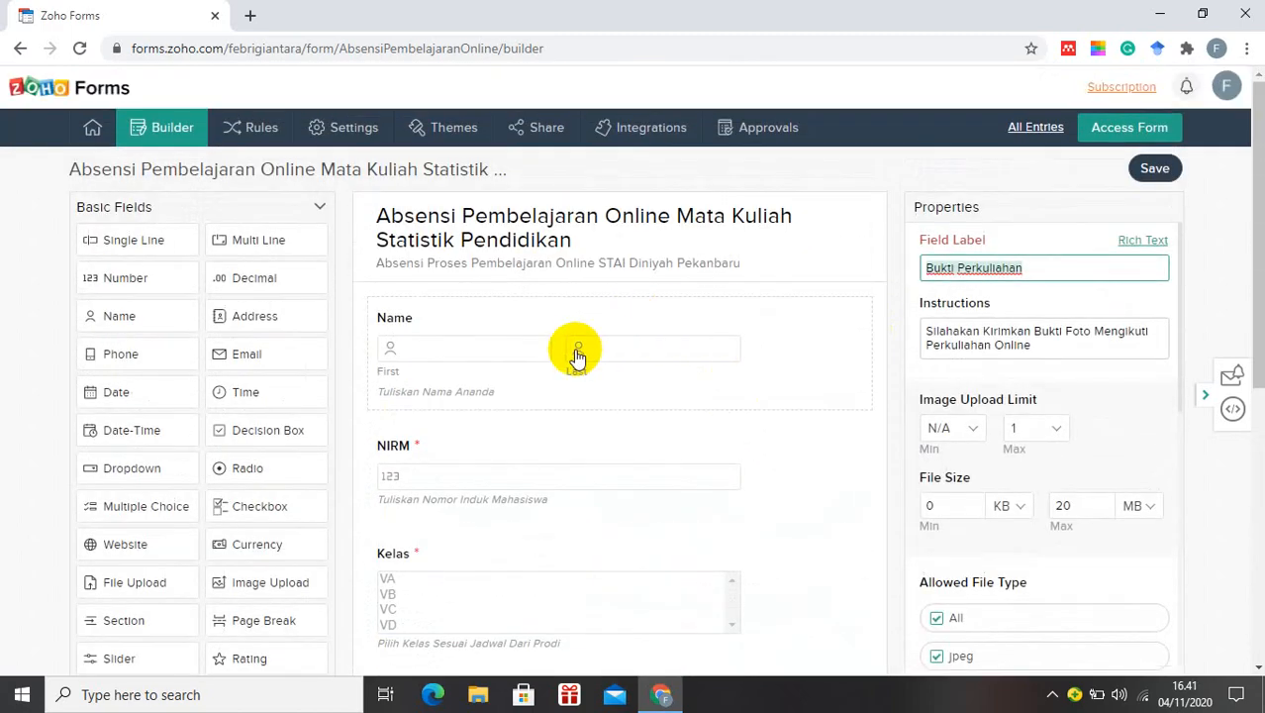
scroll(575, 352, "down", 1)
scroll(572, 384, "down", 2)
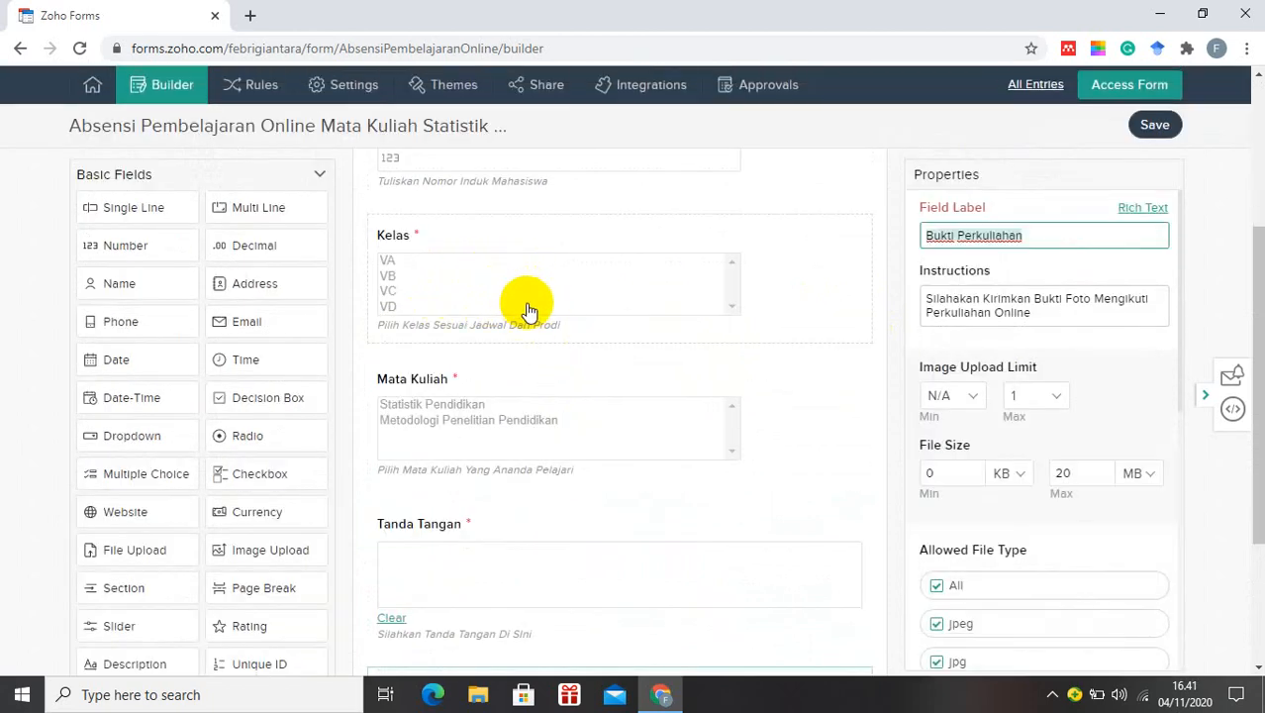
scroll(570, 444, "down", 2)
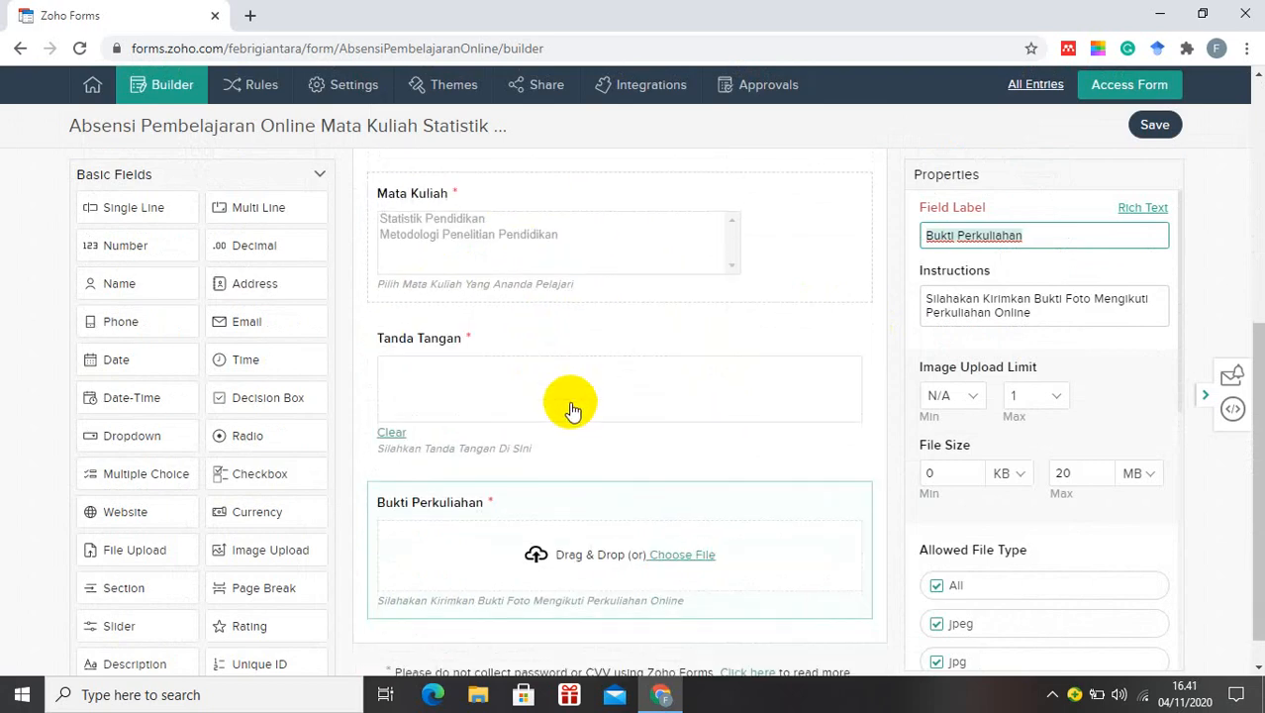
scroll(595, 441, "down", 1)
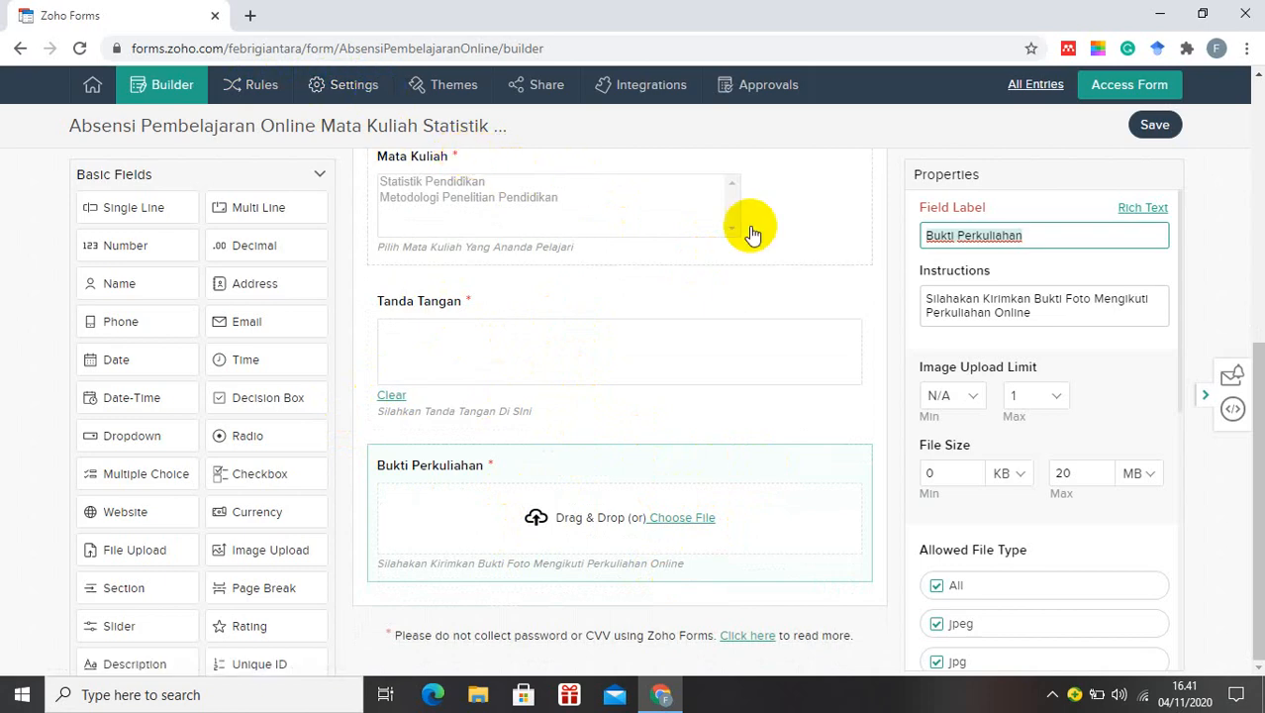
Open the form's general settings and enable the review before submission
left_click(337, 92)
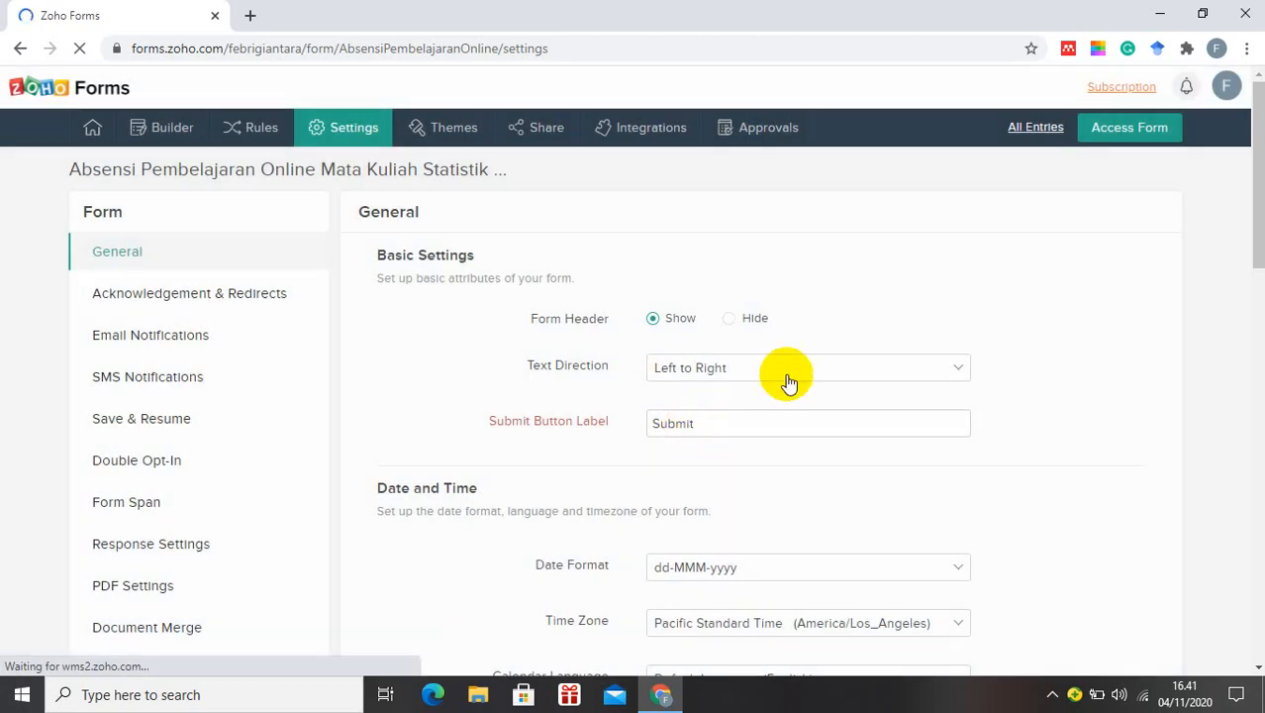
scroll(759, 379, "down", 10)
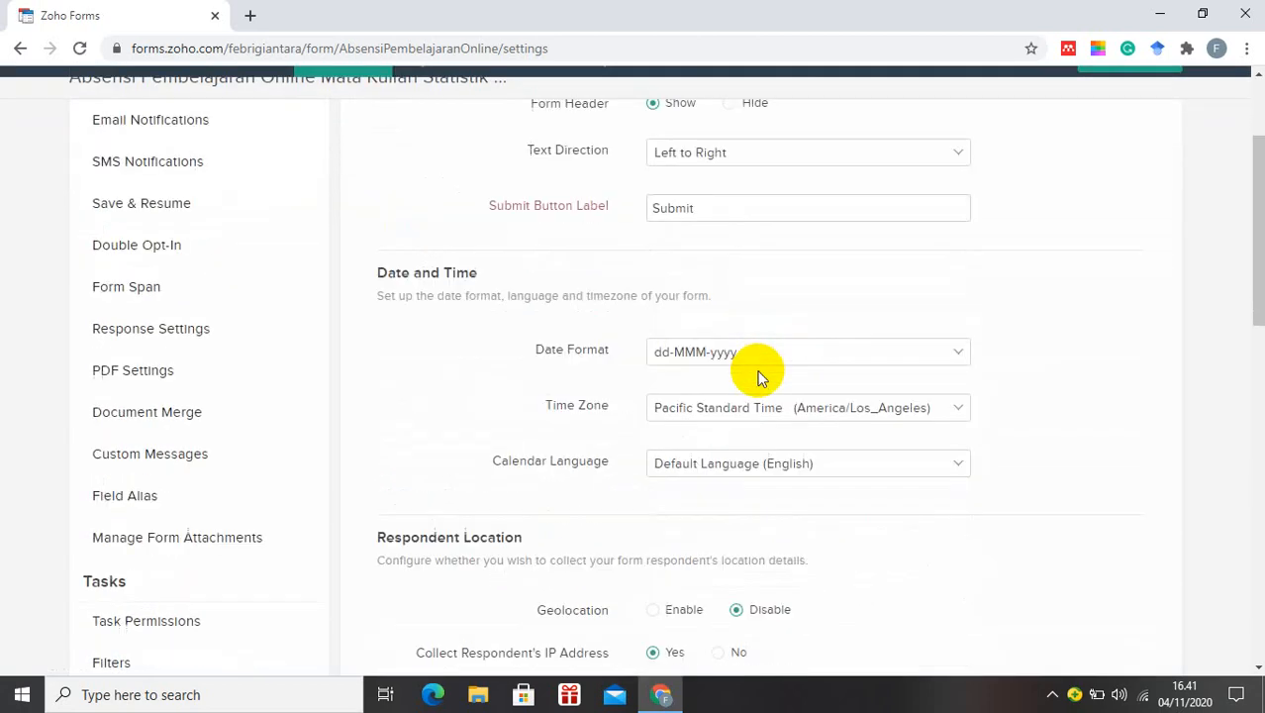
scroll(759, 379, "down", 3)
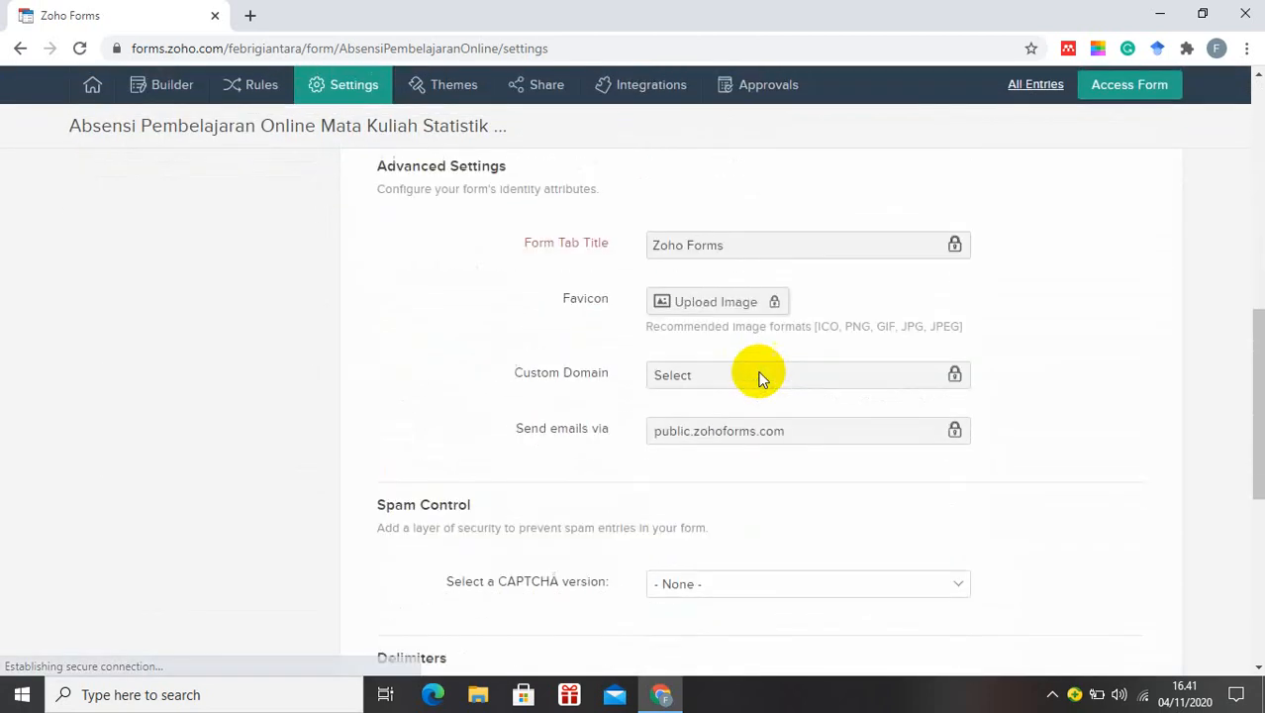
scroll(759, 379, "down", 2)
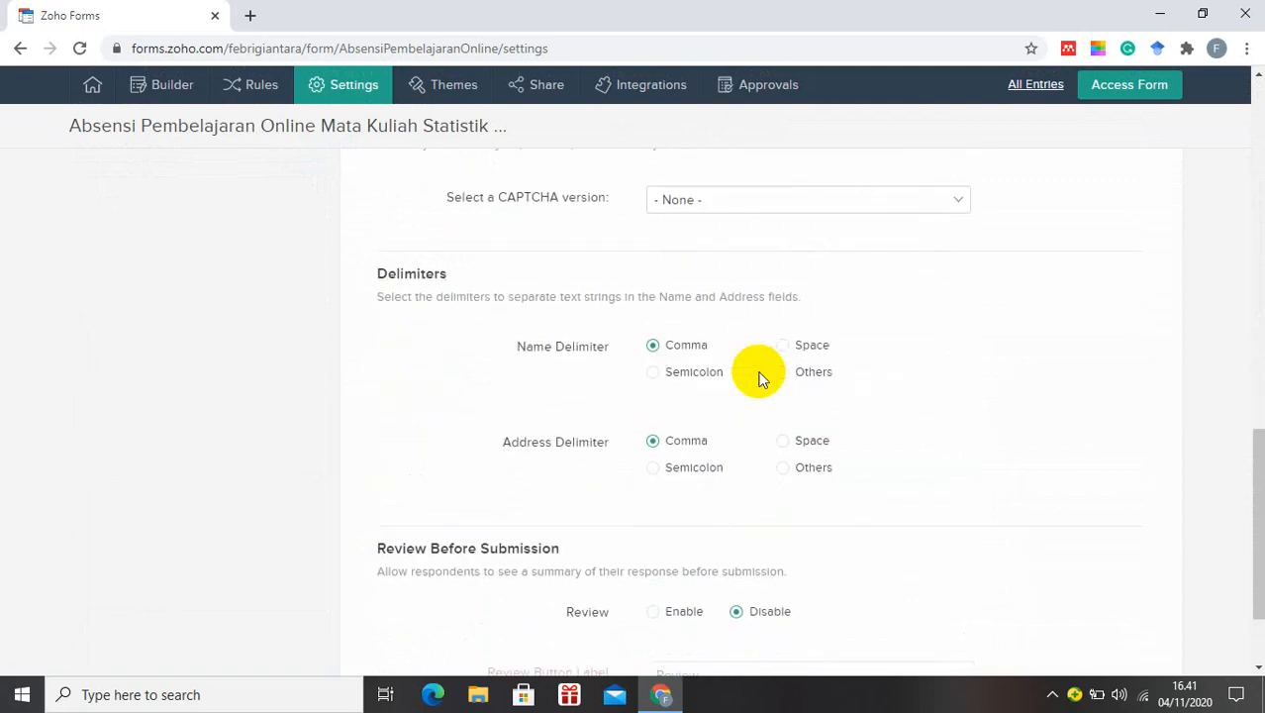
scroll(759, 377, "up", 1)
scroll(768, 337, "down", 2)
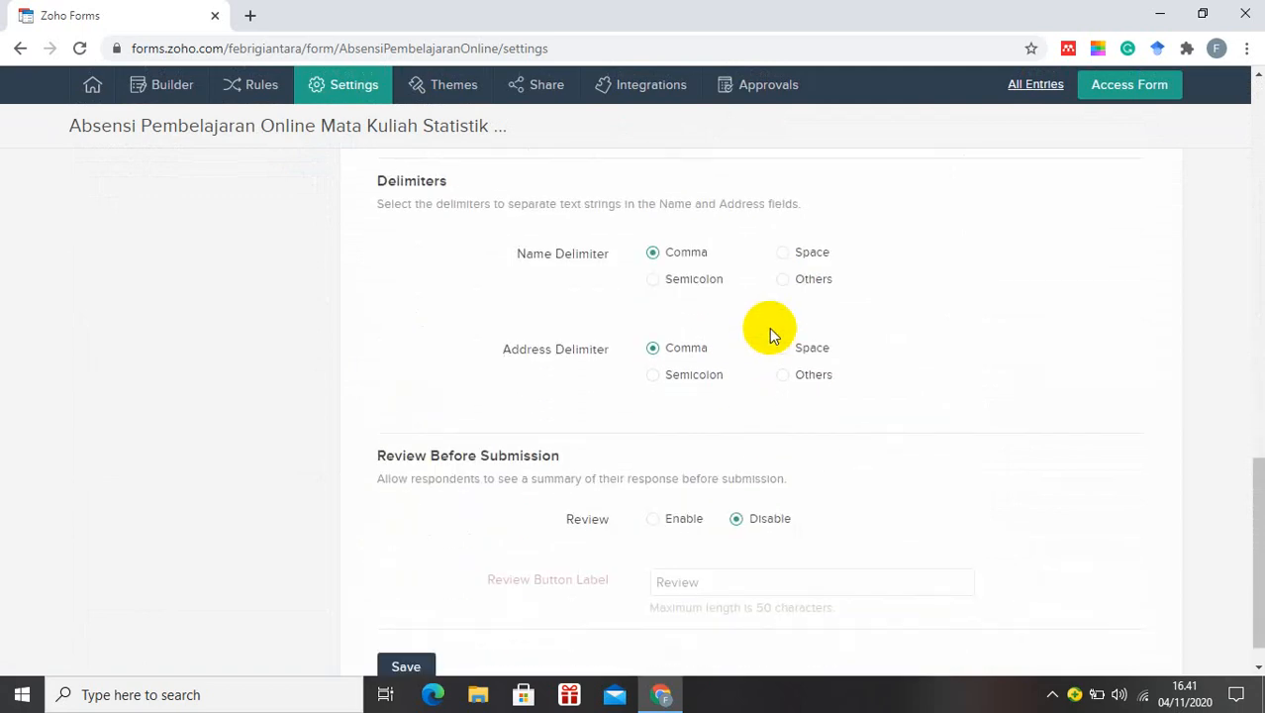
scroll(769, 327, "down", 1)
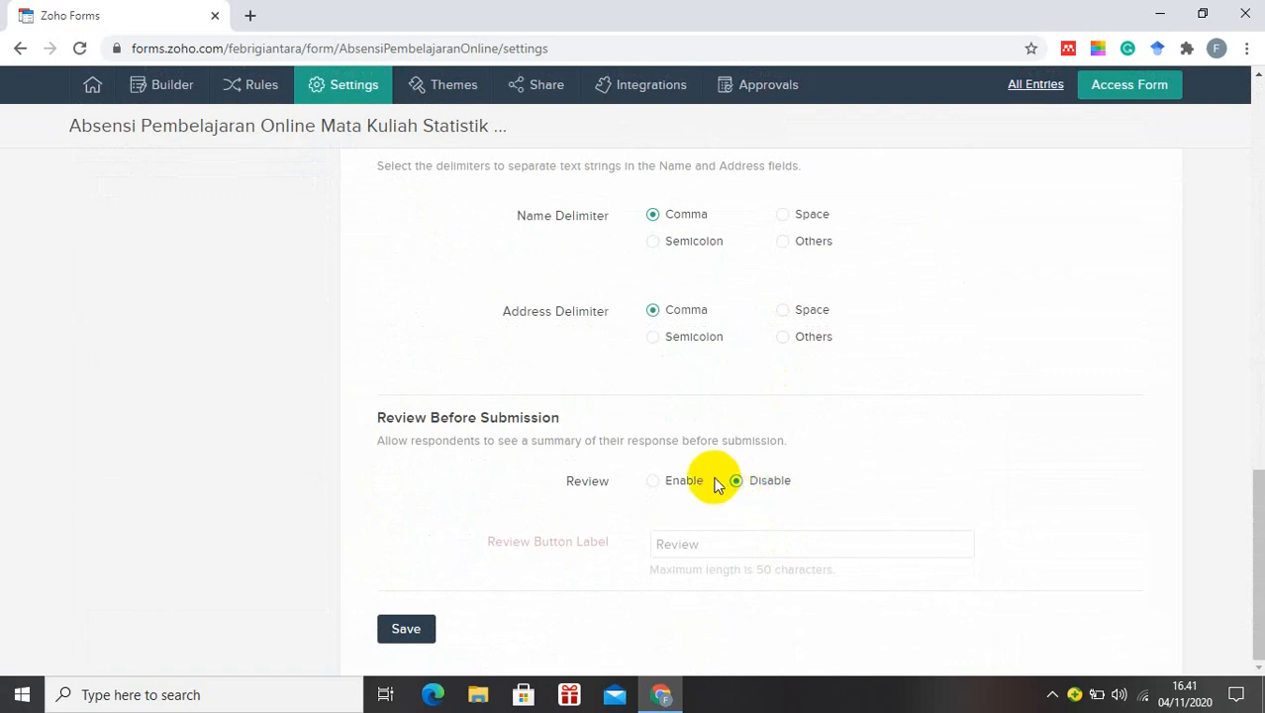
left_click(657, 483)
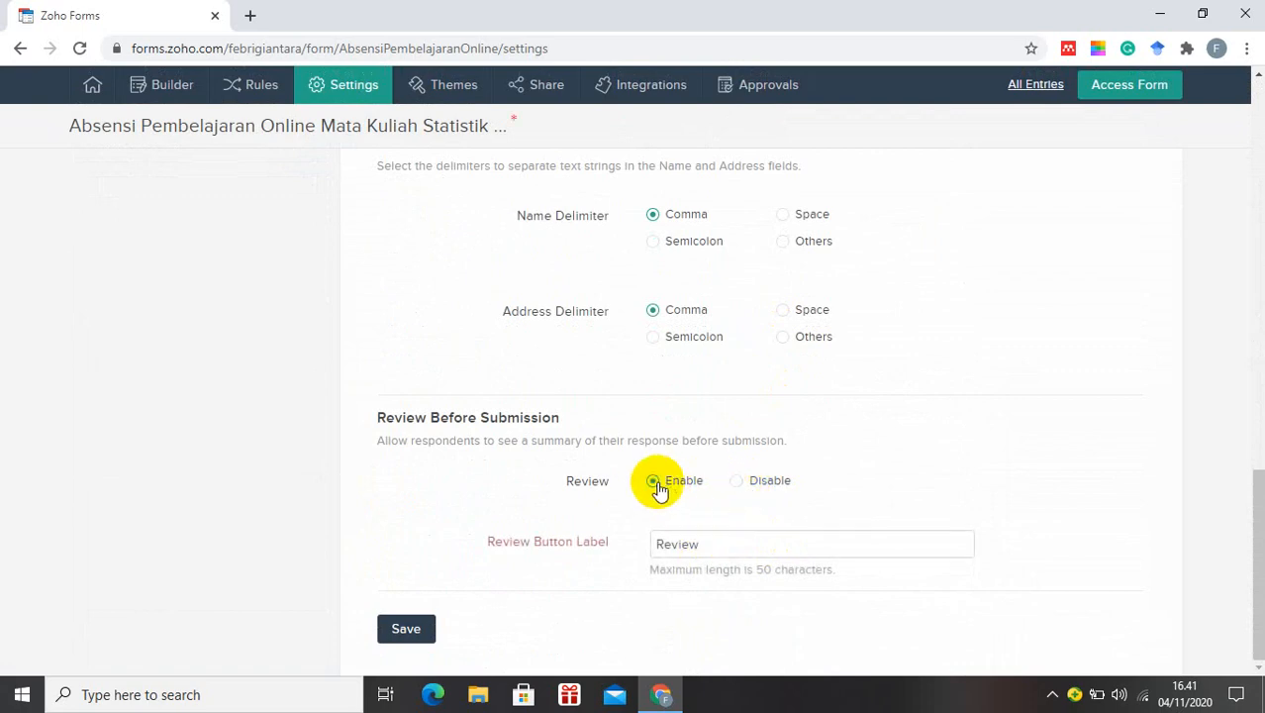
Try to label the review button "Absensi Akan DI Tutup Satu Jam Setelah Proses Pembelajaran Berakahir"
left_click(733, 552)
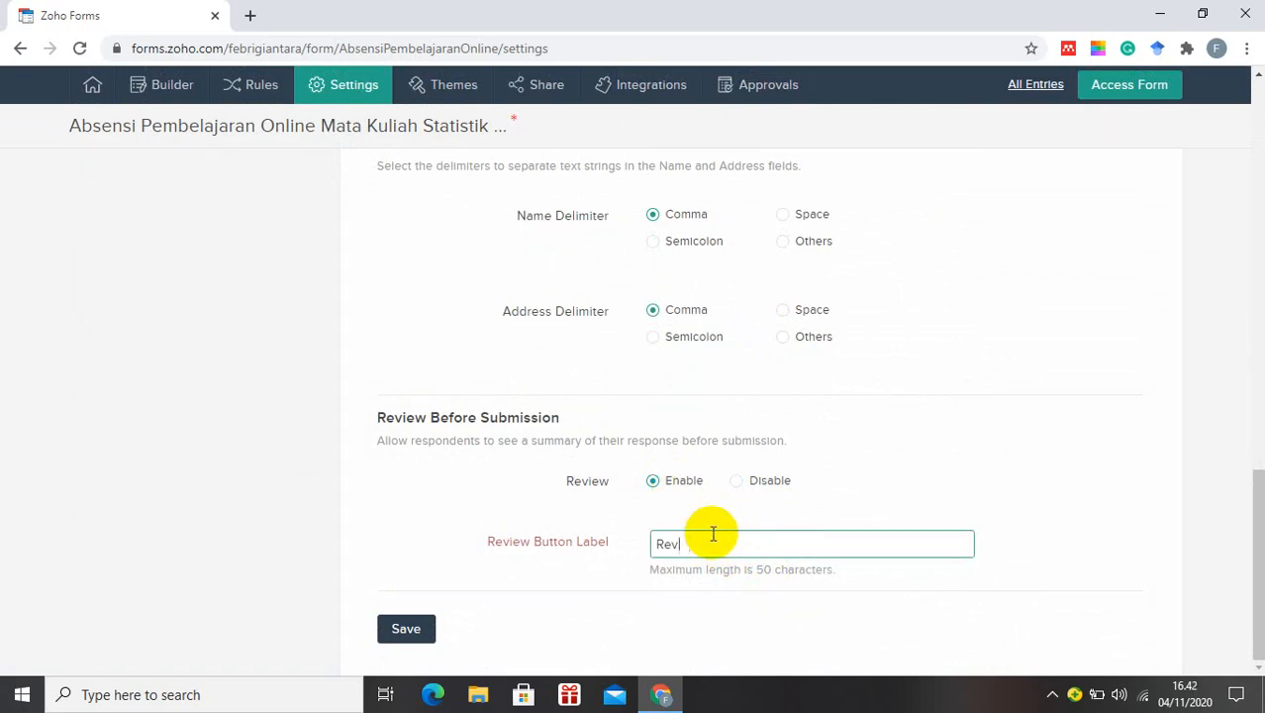
key("BackSpace")
key("BackSpace")
key("BackSpace")
type("Per")
key("BackSpace")
key("BackSpace")
key("BackSpace")
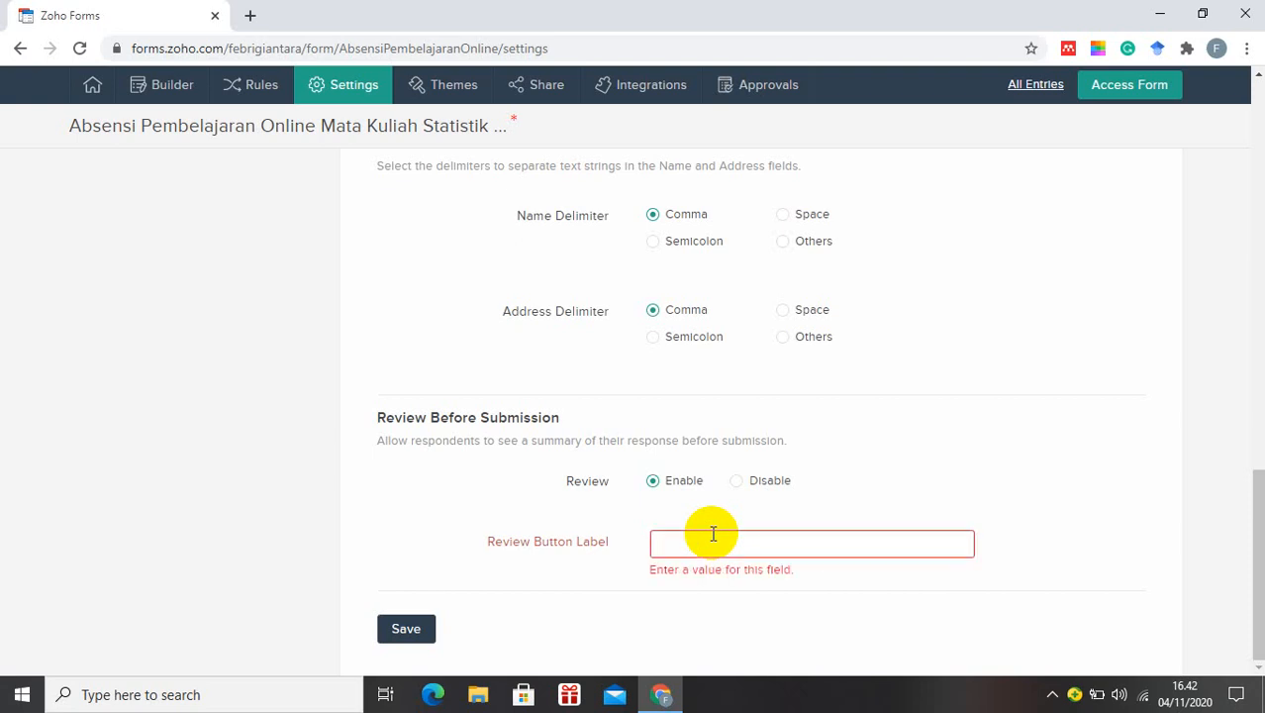
type("Absensi ")
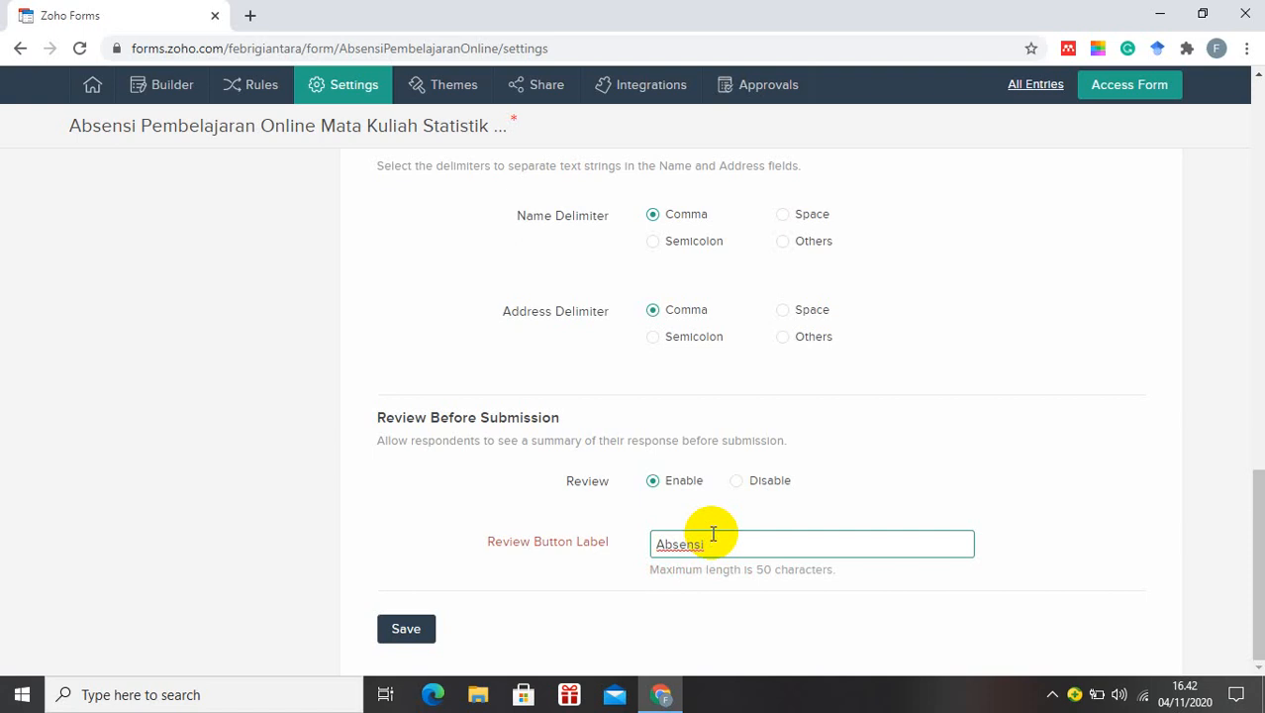
type("AKal")
key("BackSpace")
key("BackSpace")
key("BackSpace")
type("kan di tu")
key("BackSpace")
key("BackSpace")
key("BackSpace")
key("BackSpace")
type("Di Tutup Satu Ja")
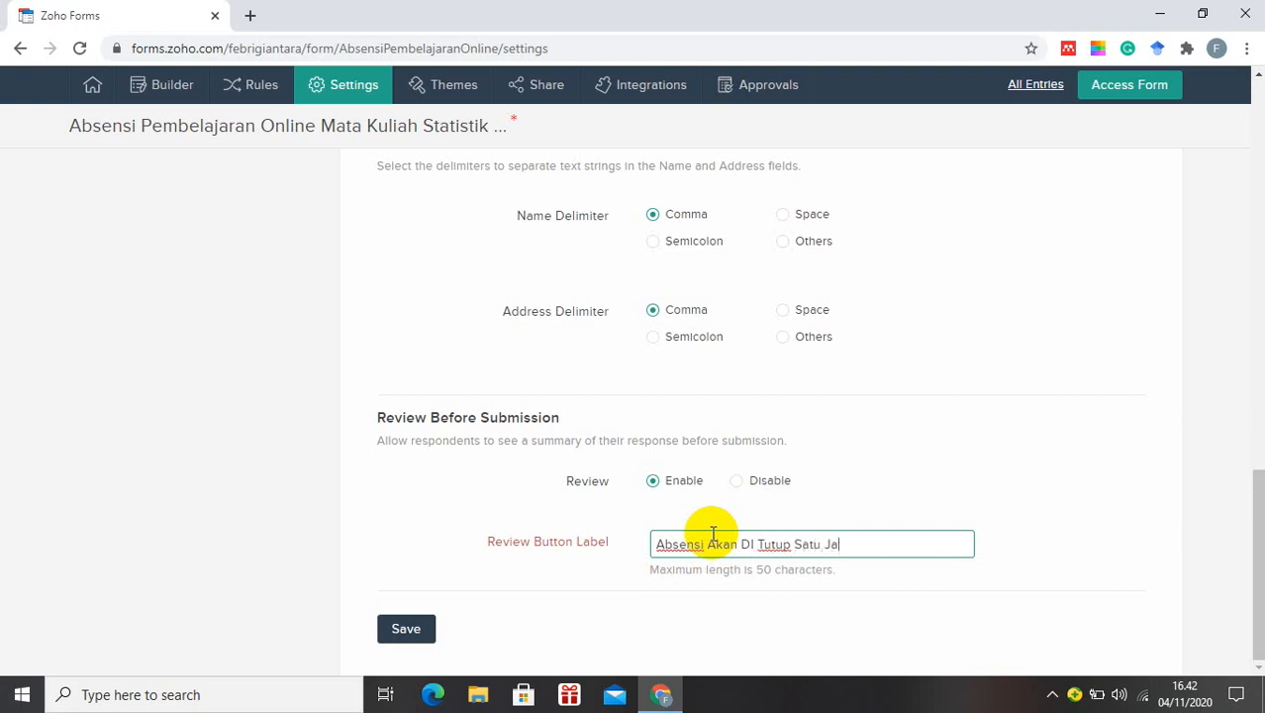
type("m Setelah Prose")
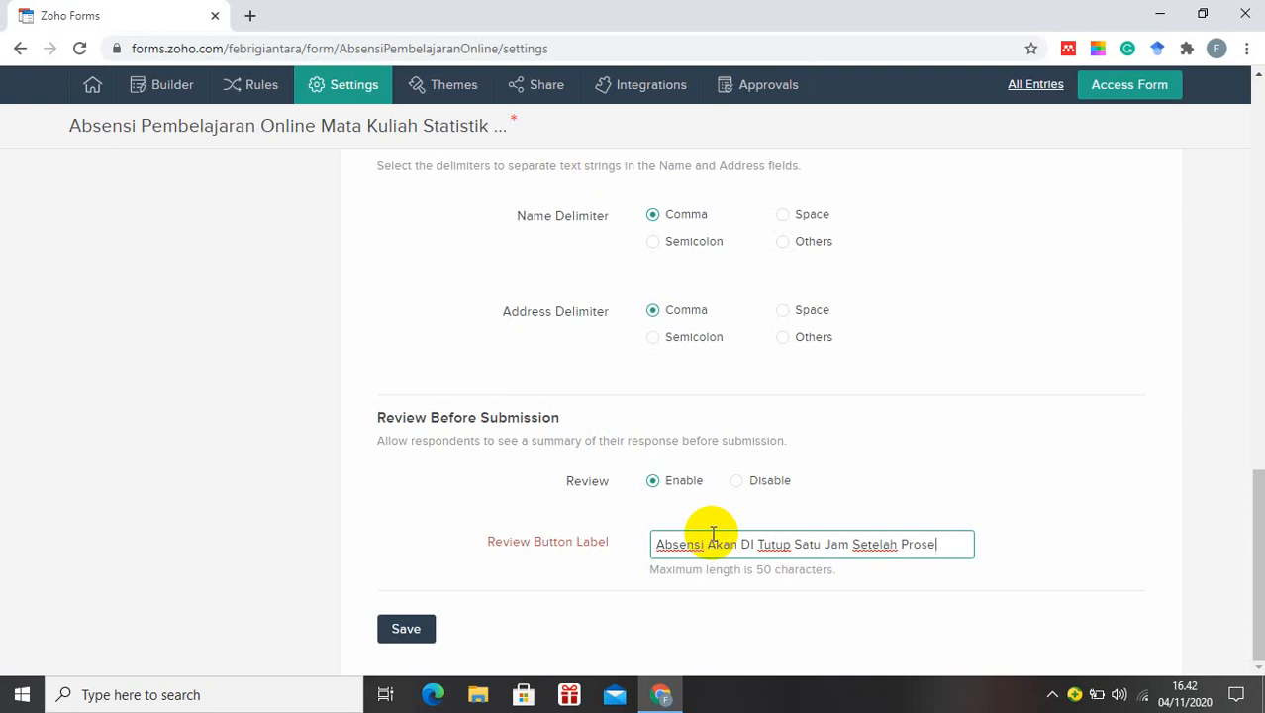
type("s Pembe")
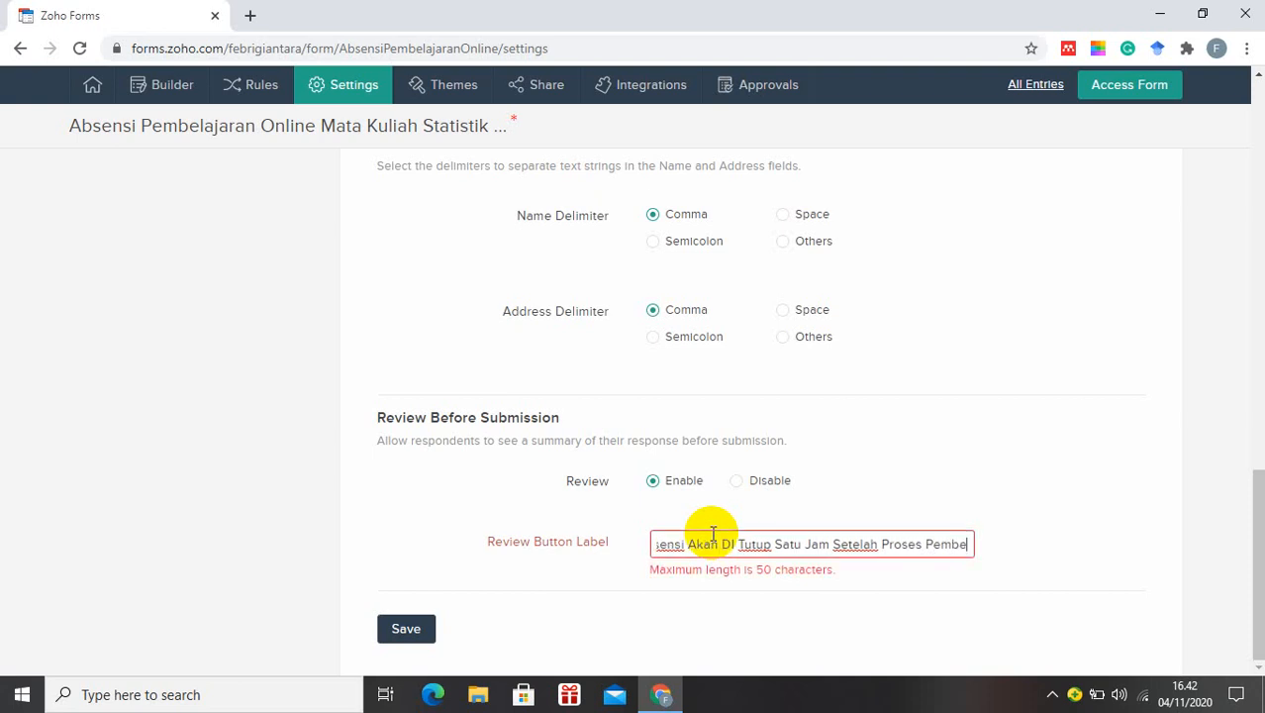
type("lajaran Be")
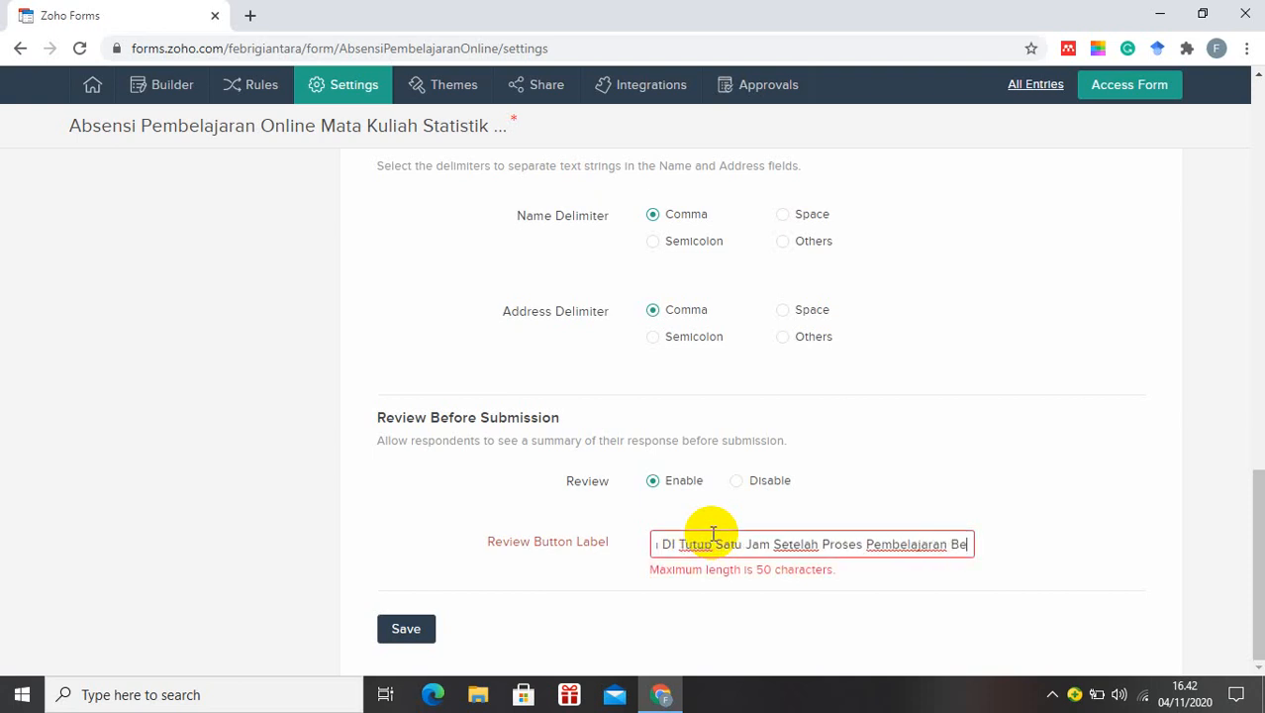
type("rakahi")
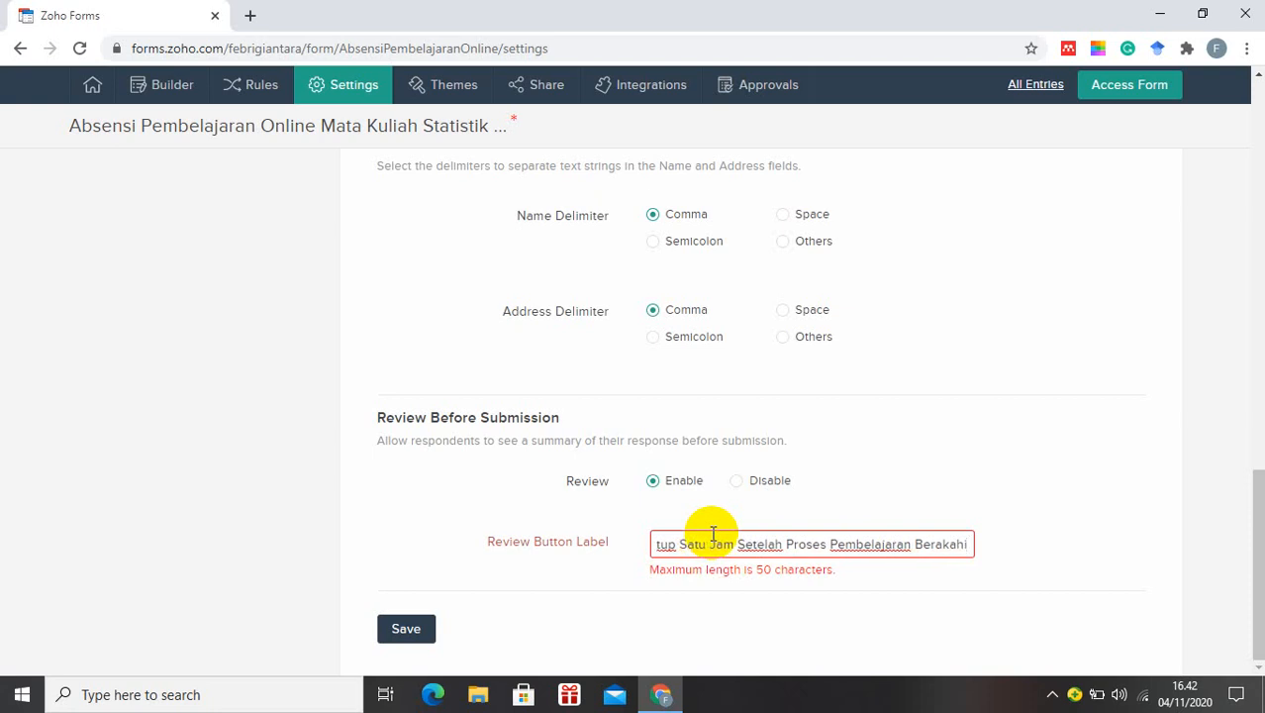
type("r")
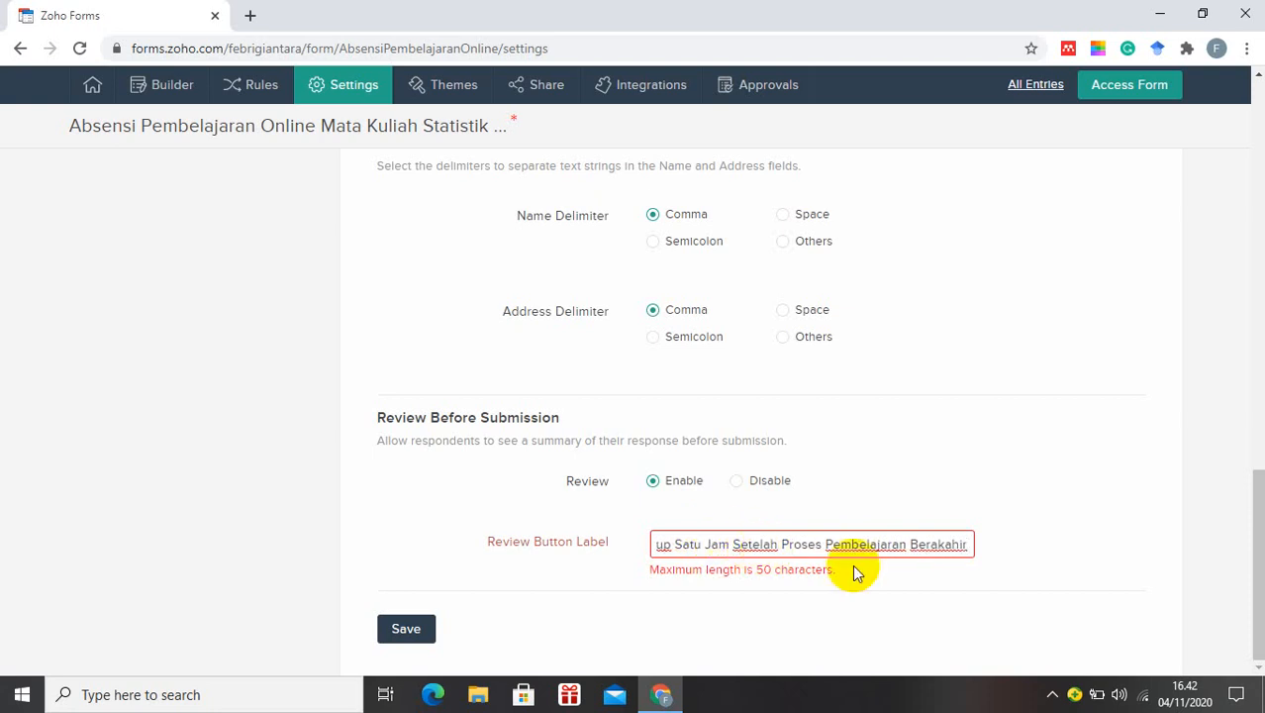
Try to shorten the review button label by dropping the word "Proses" before "Pembelajaran"
key("BackSpace")
key("BackSpace")
key("Left")
key("Left")
key("Left")
key("Left")
key("Left")
key("Left")
key("Left")
key("Left")
key("Left")
key("Left")
key("Left")
key("Left")
key("Left")
key("Left")
key("Left")
key("Left")
key("Left")
key("Left")
key("Left")
key("Left")
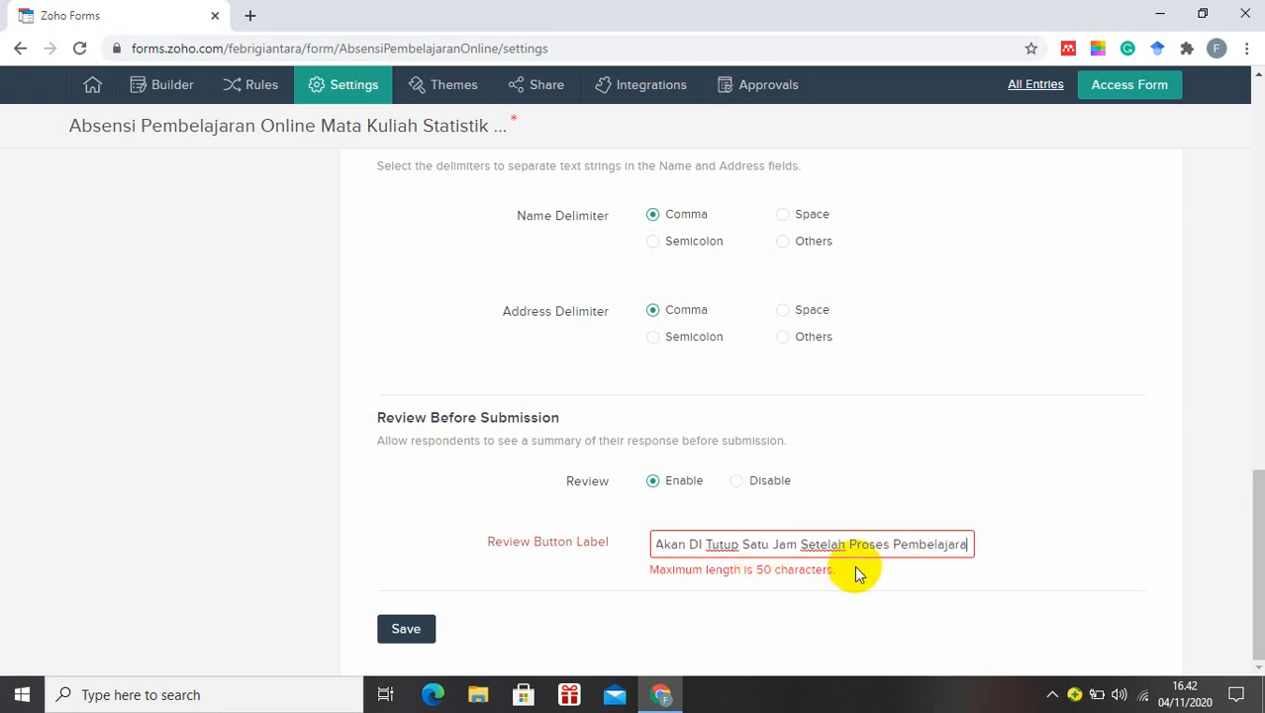
key("BackSpace")
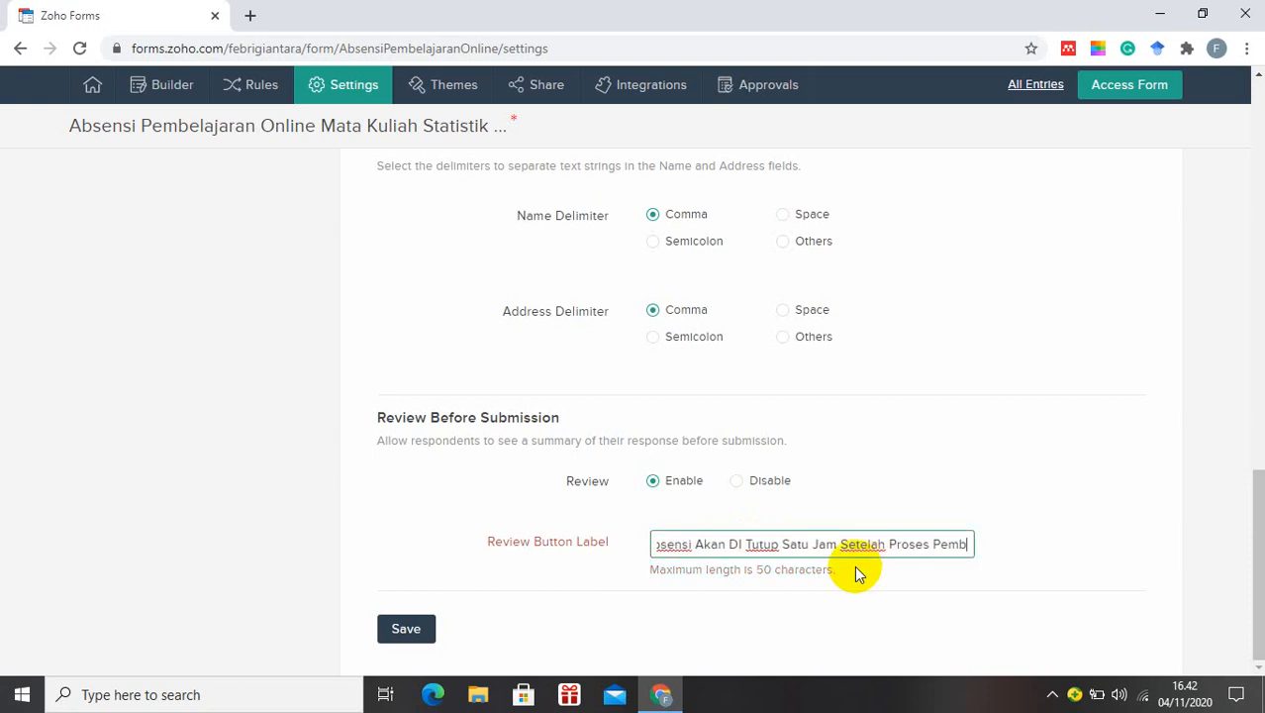
key("BackSpace")
key("BackSpace")
key("BackSpace")
key("BackSpace")
key("BackSpace")
key("BackSpace")
key("BackSpace")
key("BackSpace")
key("BackSpace")
key("BackSpace")
key("BackSpace")
key("BackSpace")
key("BackSpace")
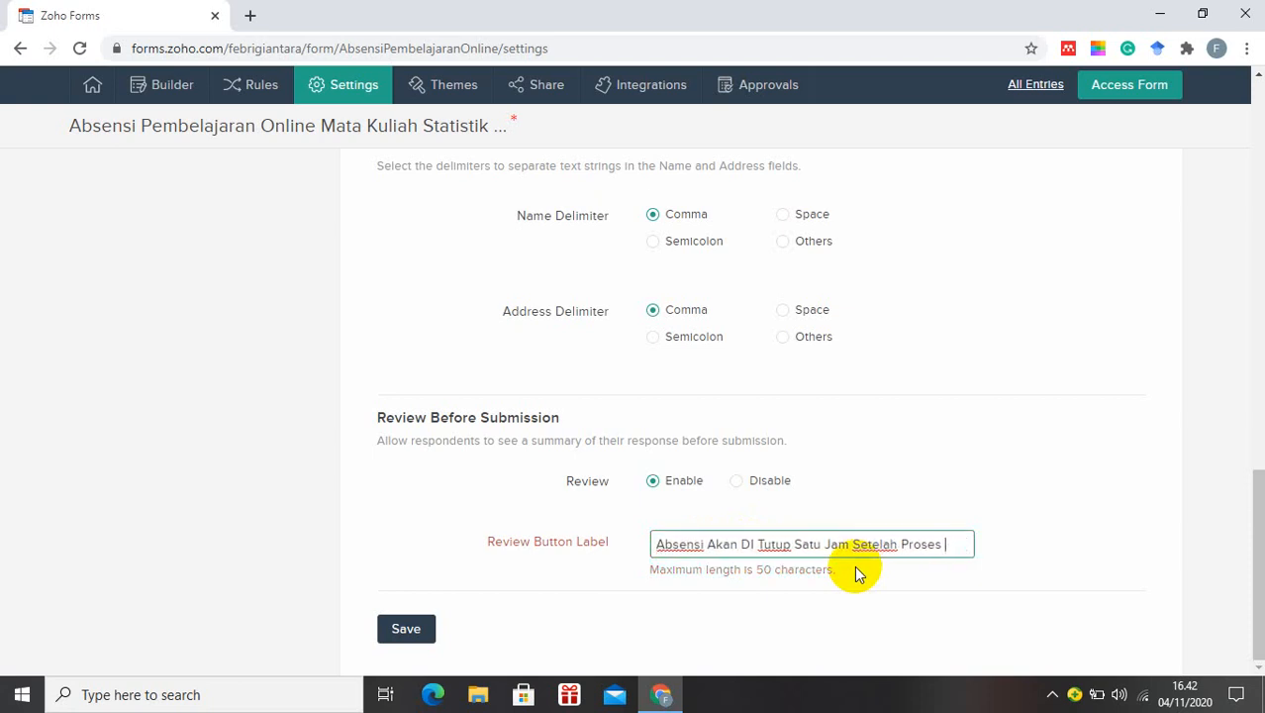
type("Pembe")
type("ka")
key("BackSpace")
key("BackSpace")
type("lajaran B")
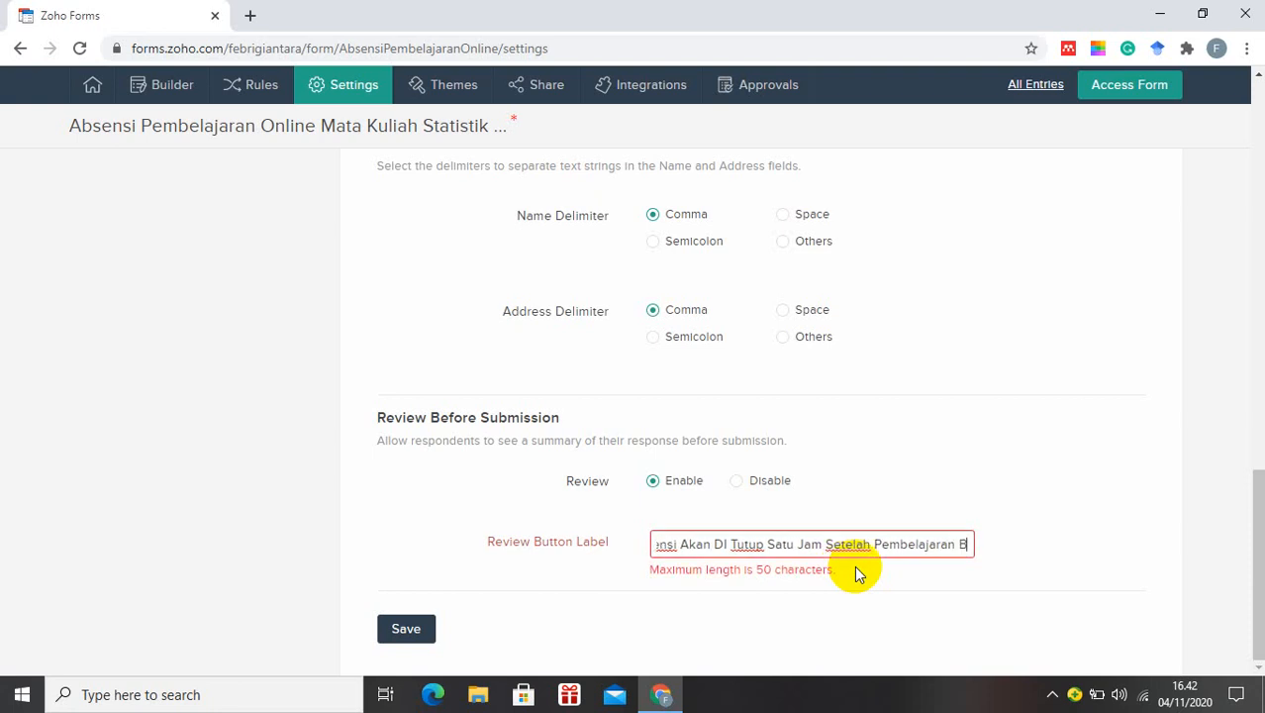
Replace the review button label with "Satu Jam Setelah Proses Pembelajaran Di Tutup" and save the general settings
key("BackSpace")
key("BackSpace")
key("BackSpace")
key("BackSpace")
key("BackSpace")
key("BackSpace")
key("BackSpace")
key("BackSpace")
key("BackSpace")
key("BackSpace")
key("BackSpace")
key("BackSpace")
key("BackSpace")
key("BackSpace")
key("BackSpace")
key("BackSpace")
key("BackSpace")
key("BackSpace")
key("BackSpace")
key("BackSpace")
key("BackSpace")
key("BackSpace")
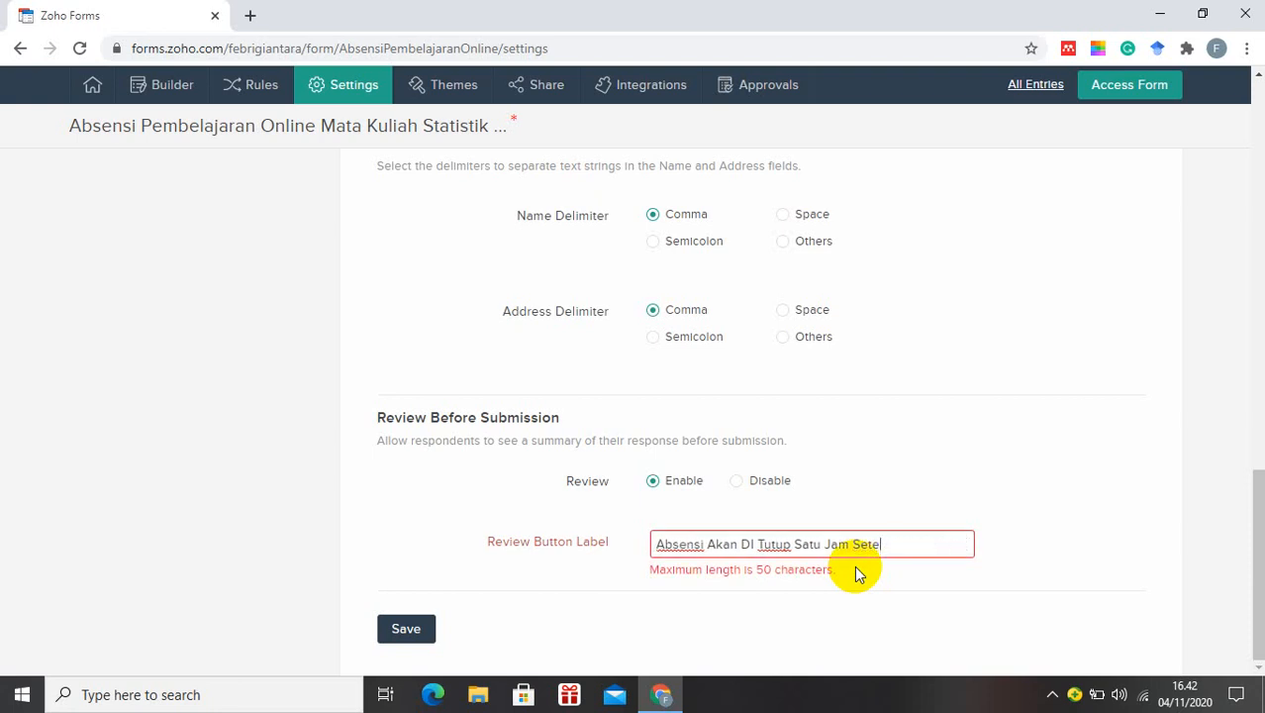
type("Abs")
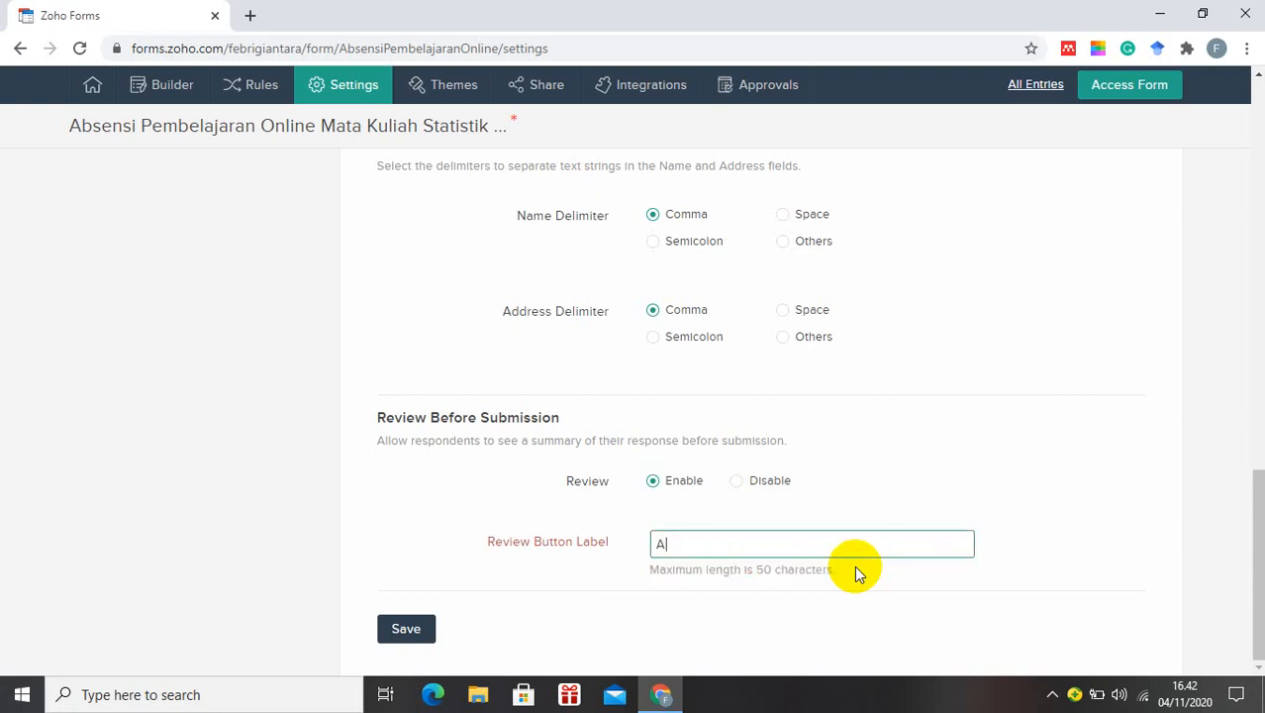
key("BackSpace")
key("BackSpace")
key("BackSpace")
type("Satu Jam Setelah Prose")
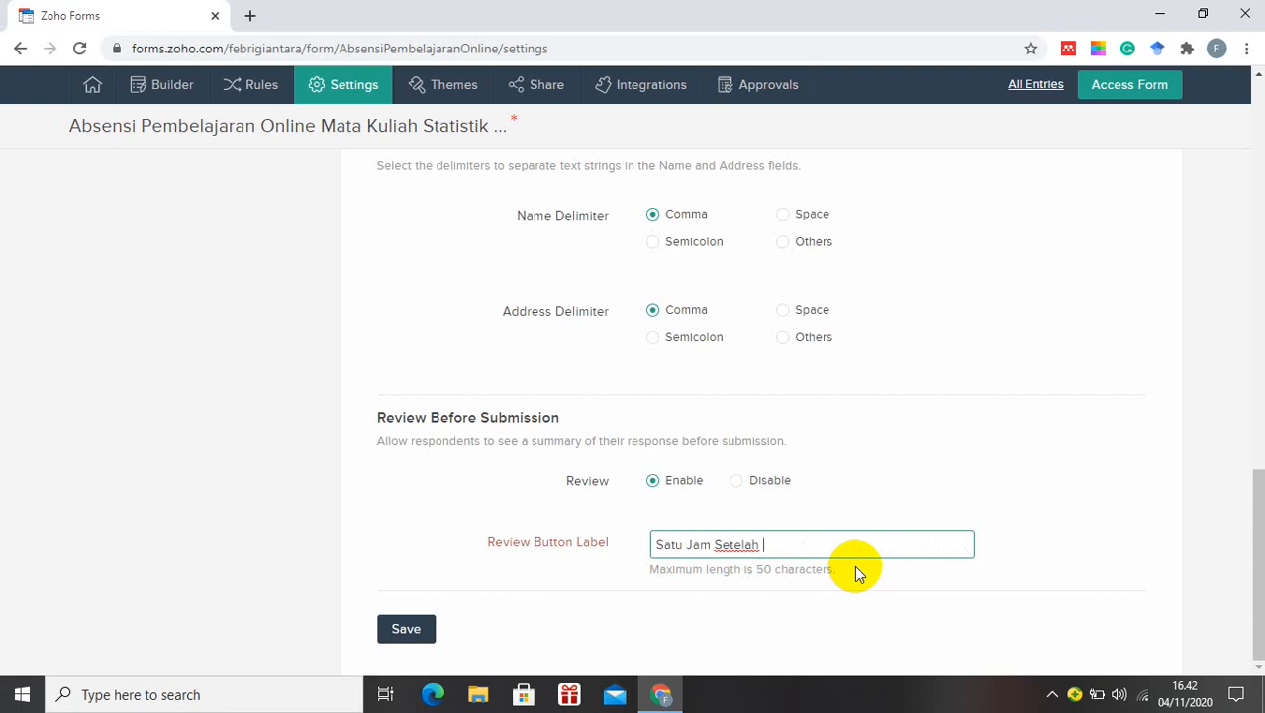
type("s Pembelajaran Ad")
key("BackSpace")
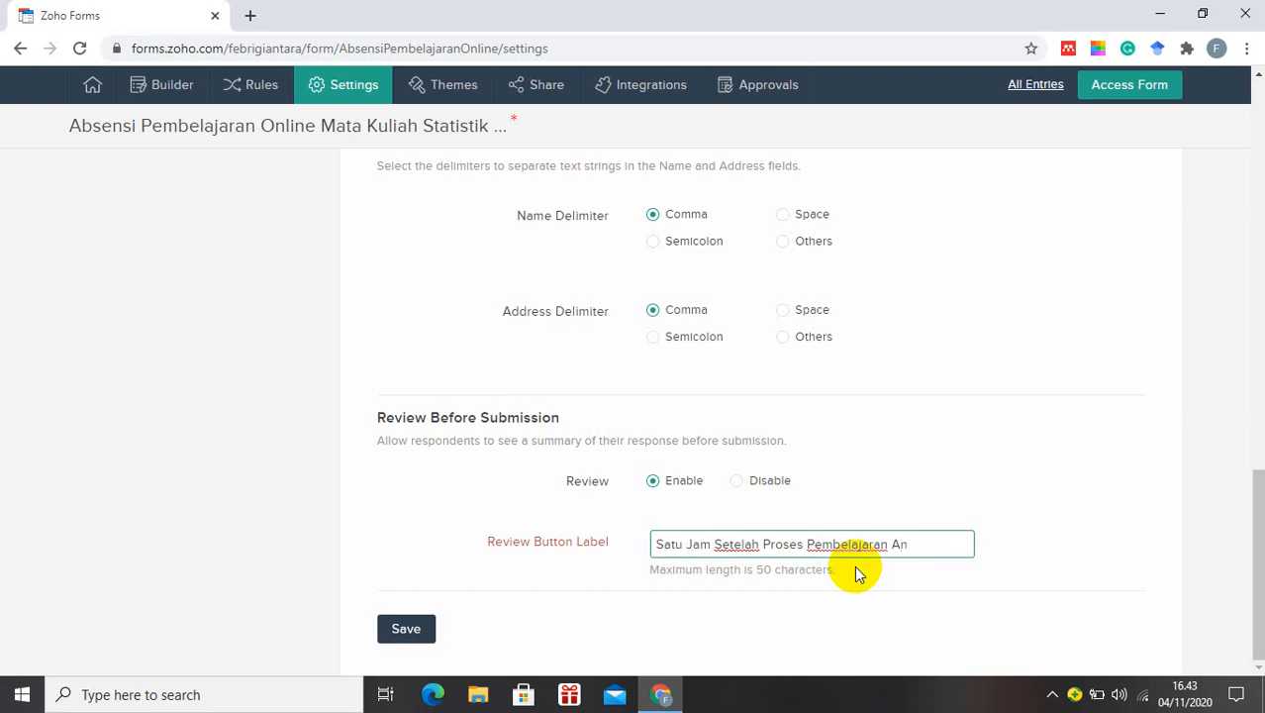
type("bsensi Di Tutuo")
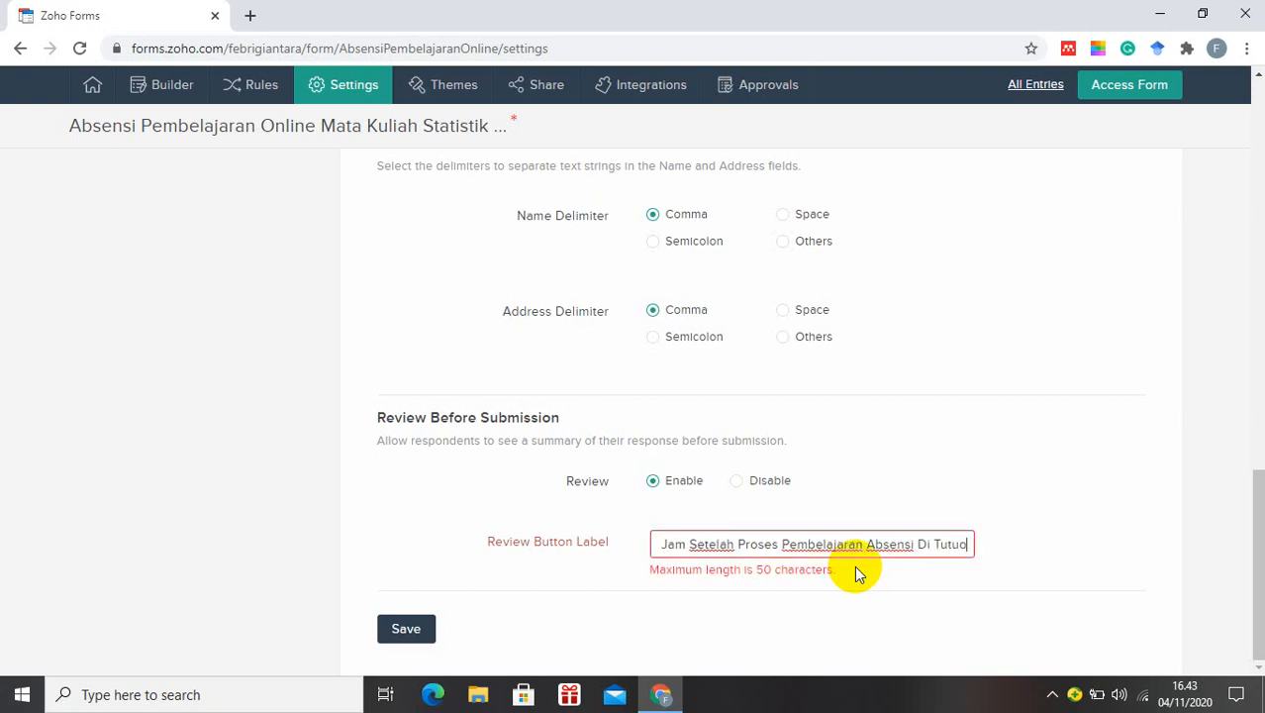
key("BackSpace")
type("p")
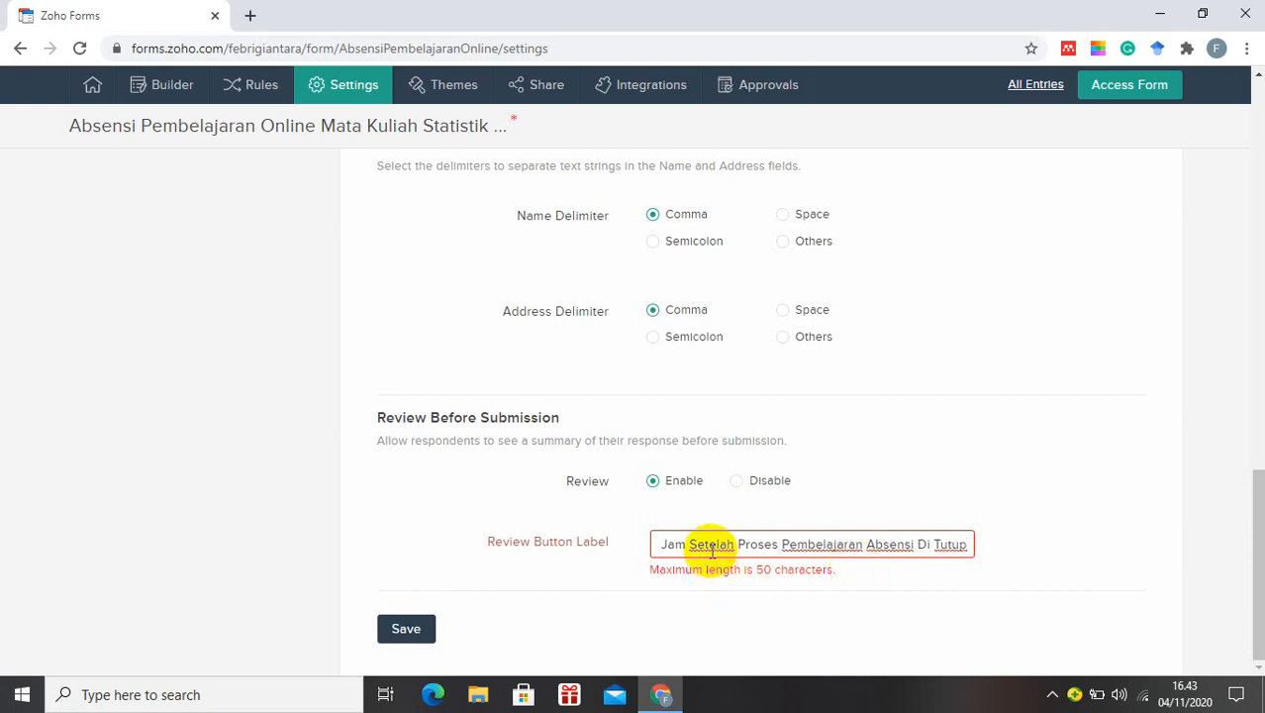
key("Home")
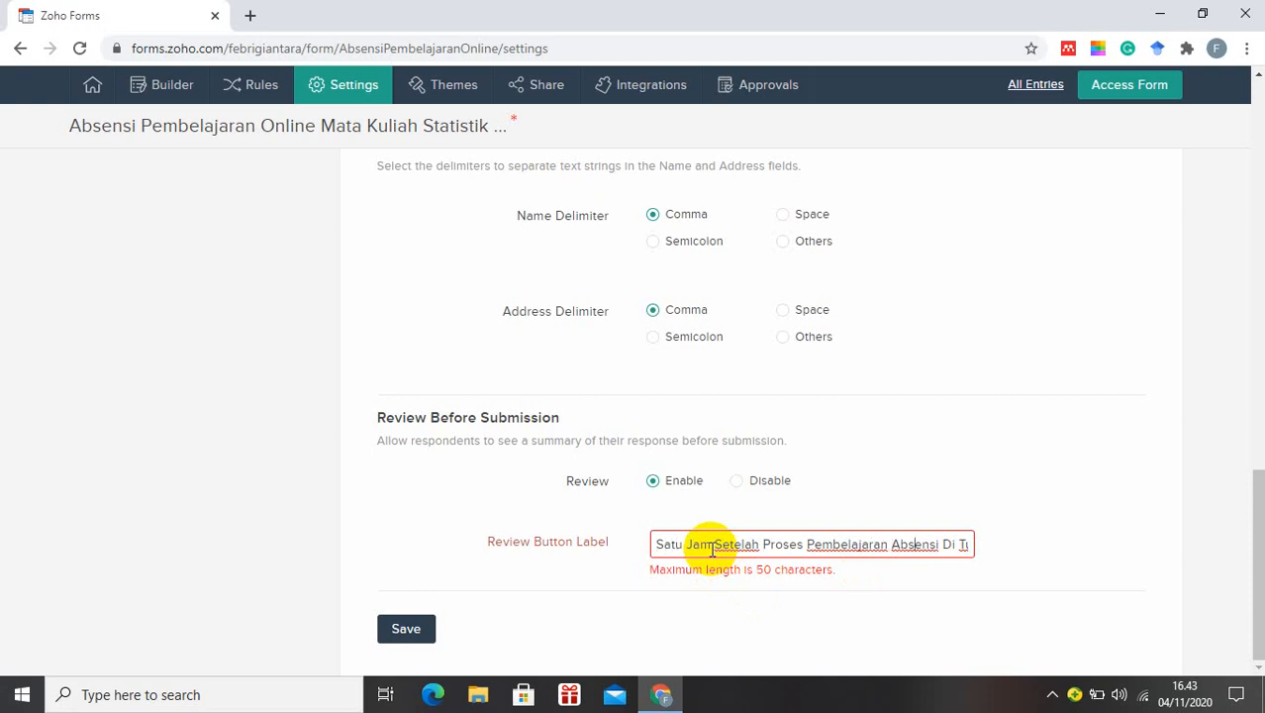
key("BackSpace")
key("BackSpace")
key("BackSpace")
key("BackSpace")
key("BackSpace")
key("BackSpace")
key("BackSpace")
key("BackSpace")
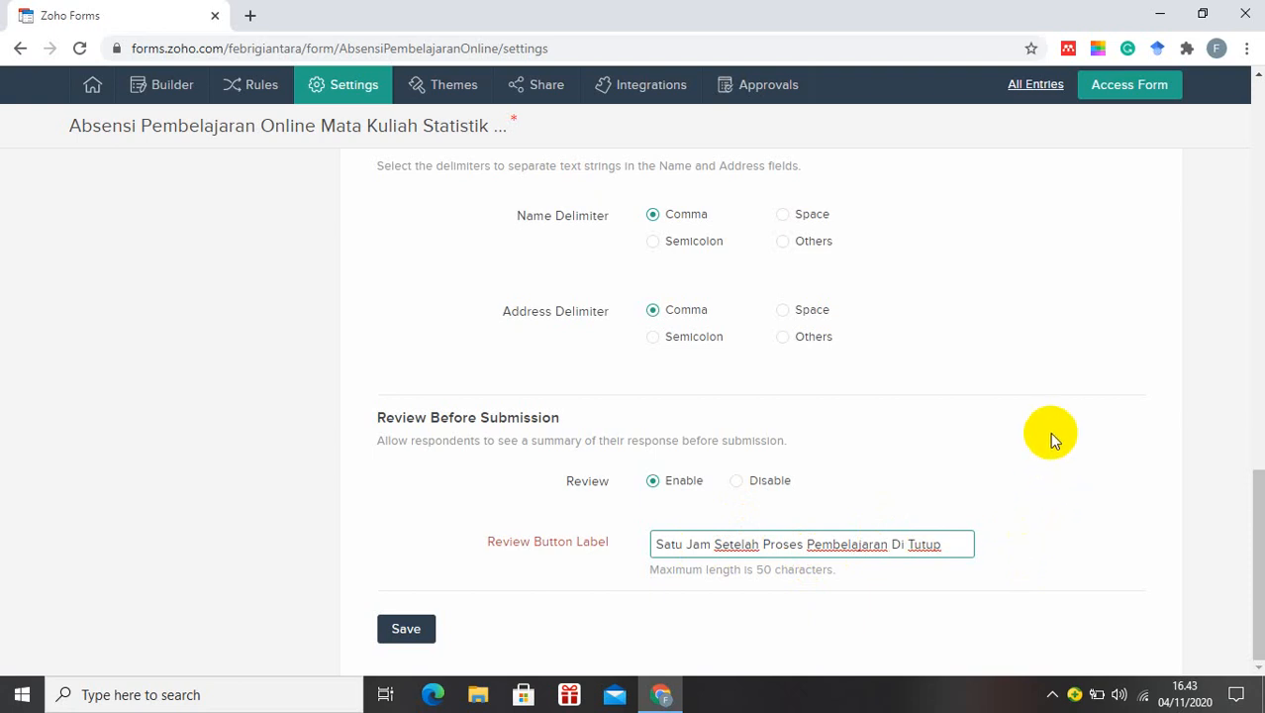
left_click(396, 628)
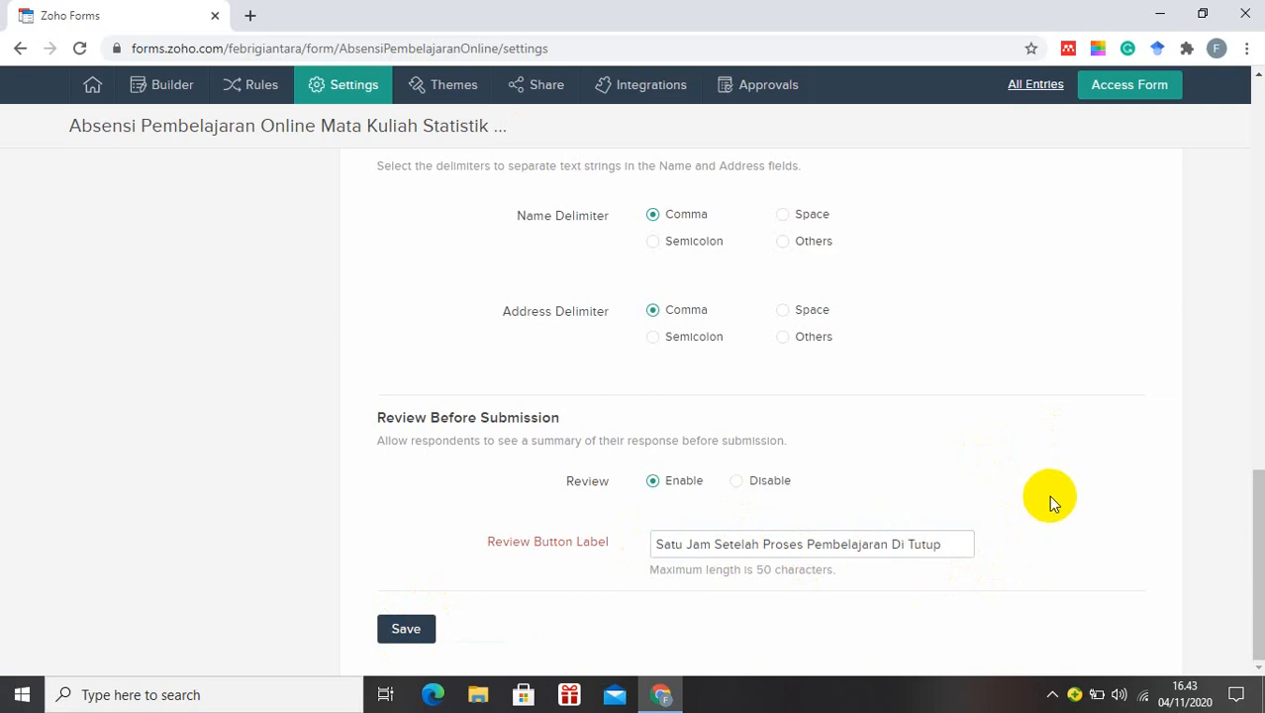
Apply the Funny theme from the themes gallery to the attendance form
scroll(1048, 494, "up", 10)
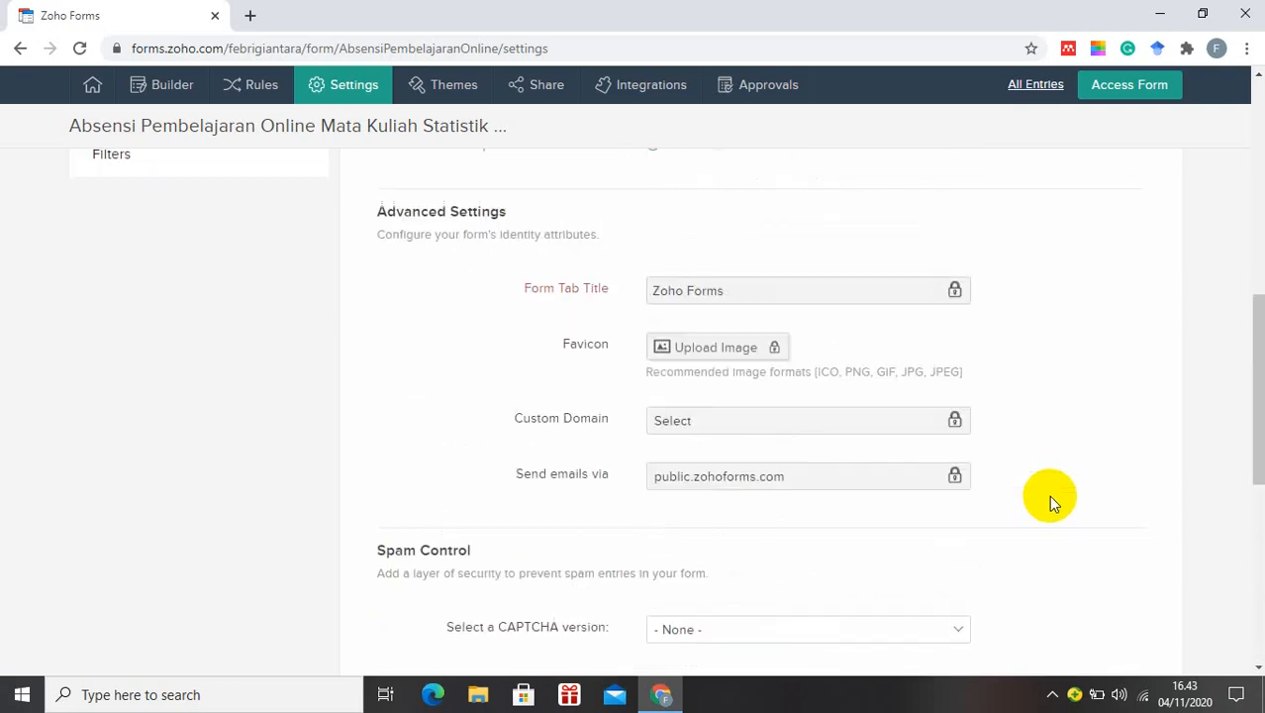
scroll(1048, 494, "up", 1)
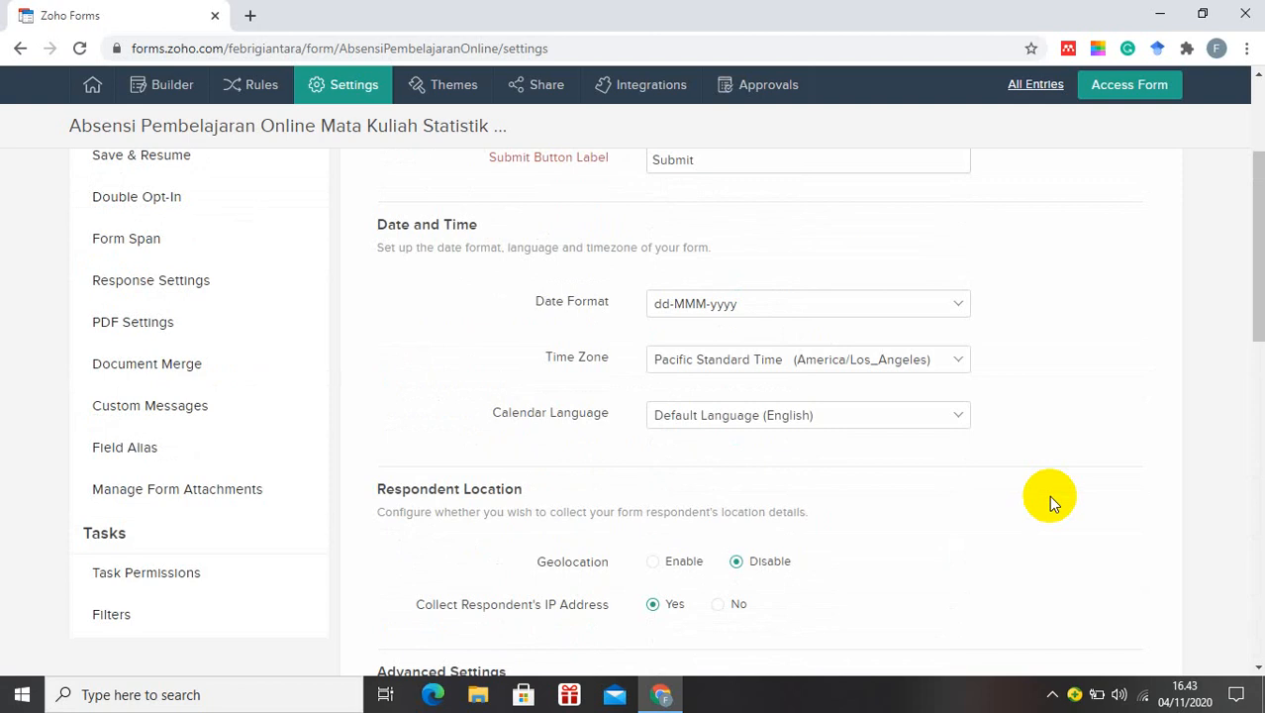
scroll(1048, 495, "up", 3)
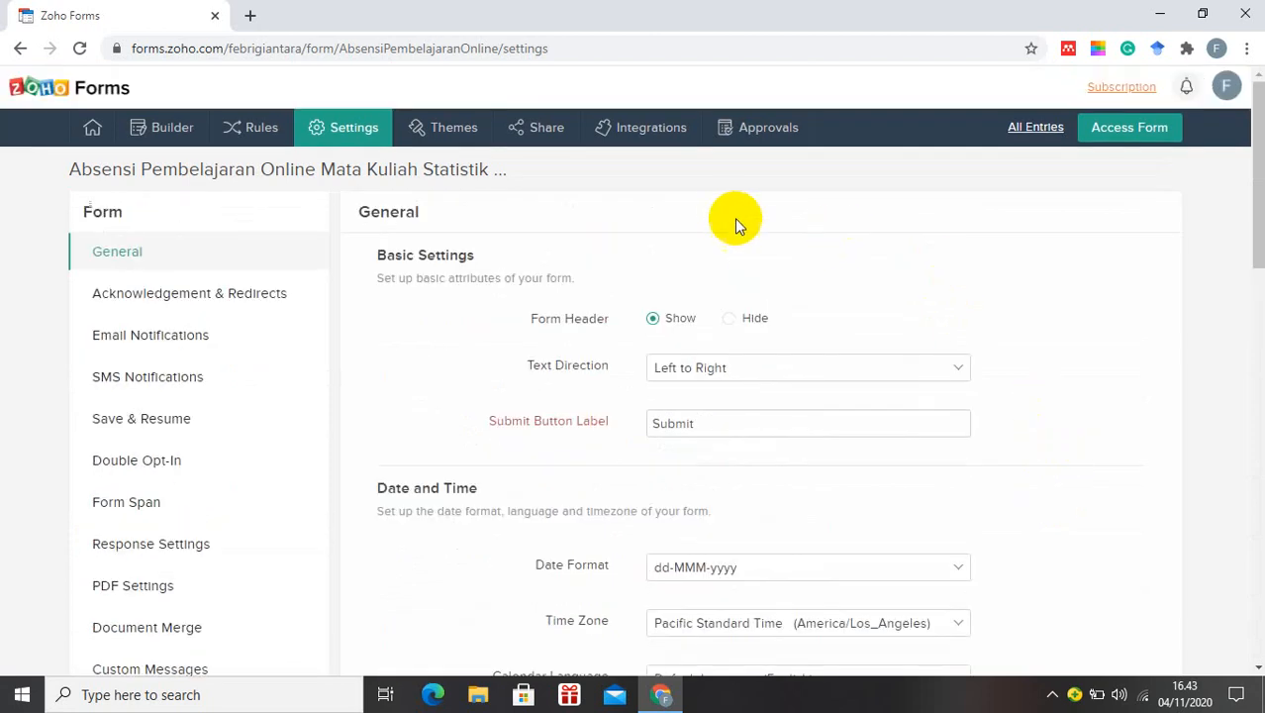
left_click(436, 141)
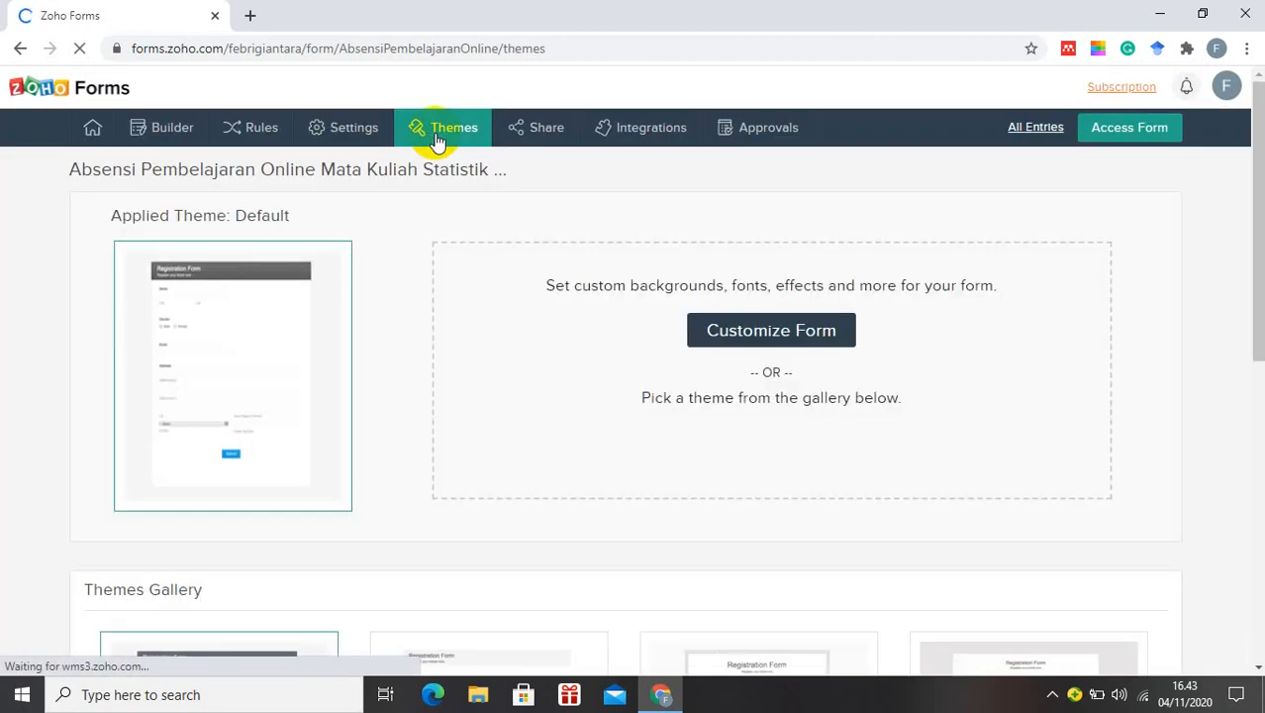
scroll(399, 337, "down", 1)
scroll(398, 335, "down", 9)
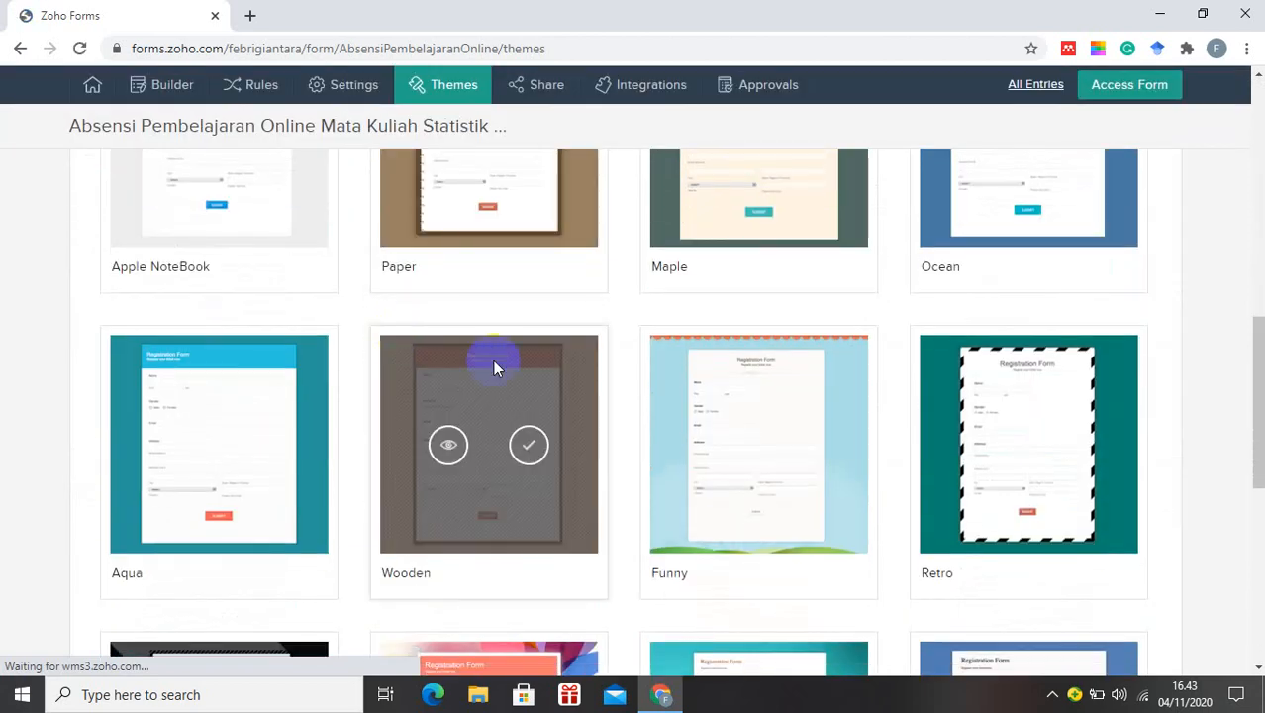
mouse_move(687, 331)
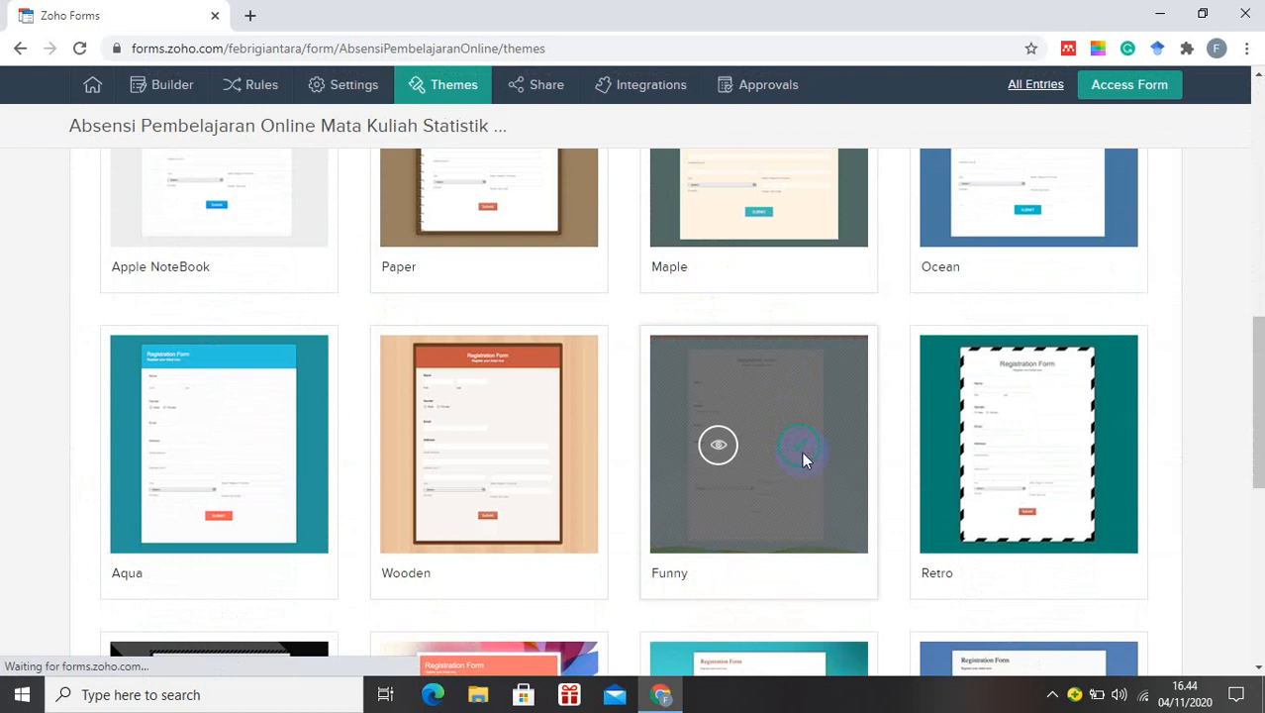
left_click(802, 451)
left_click(732, 381)
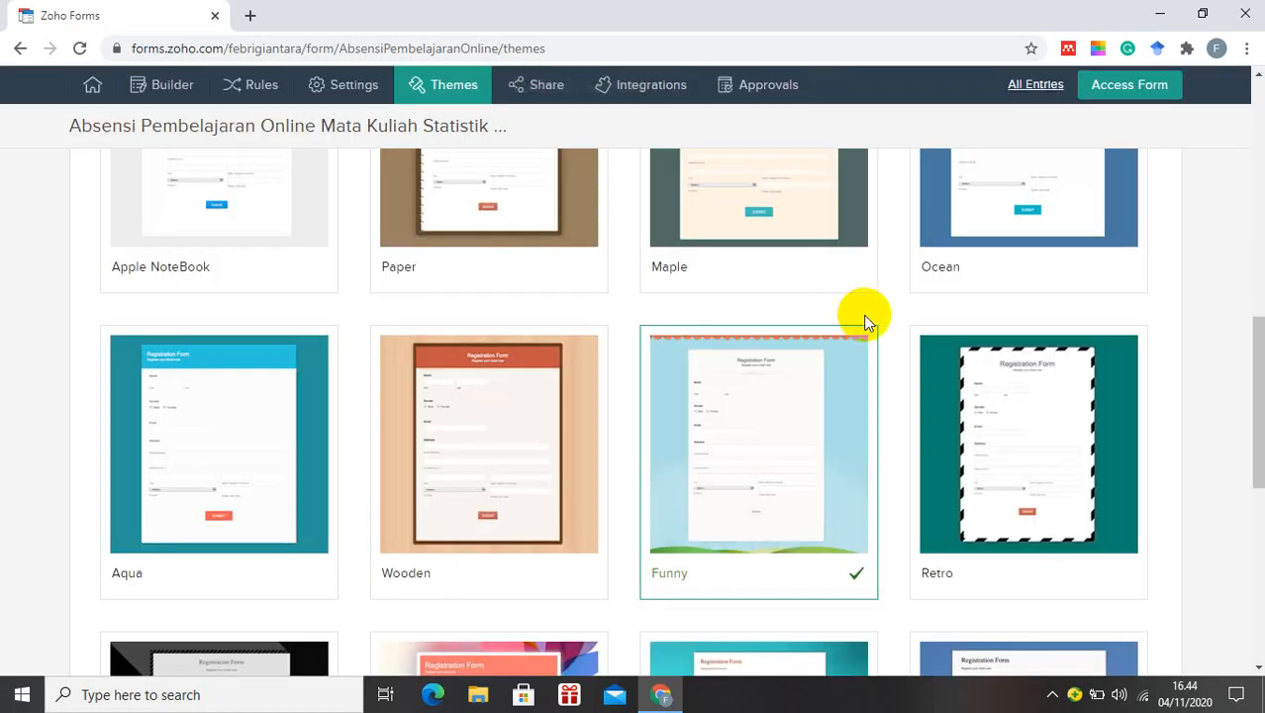
scroll(874, 308, "up", 10)
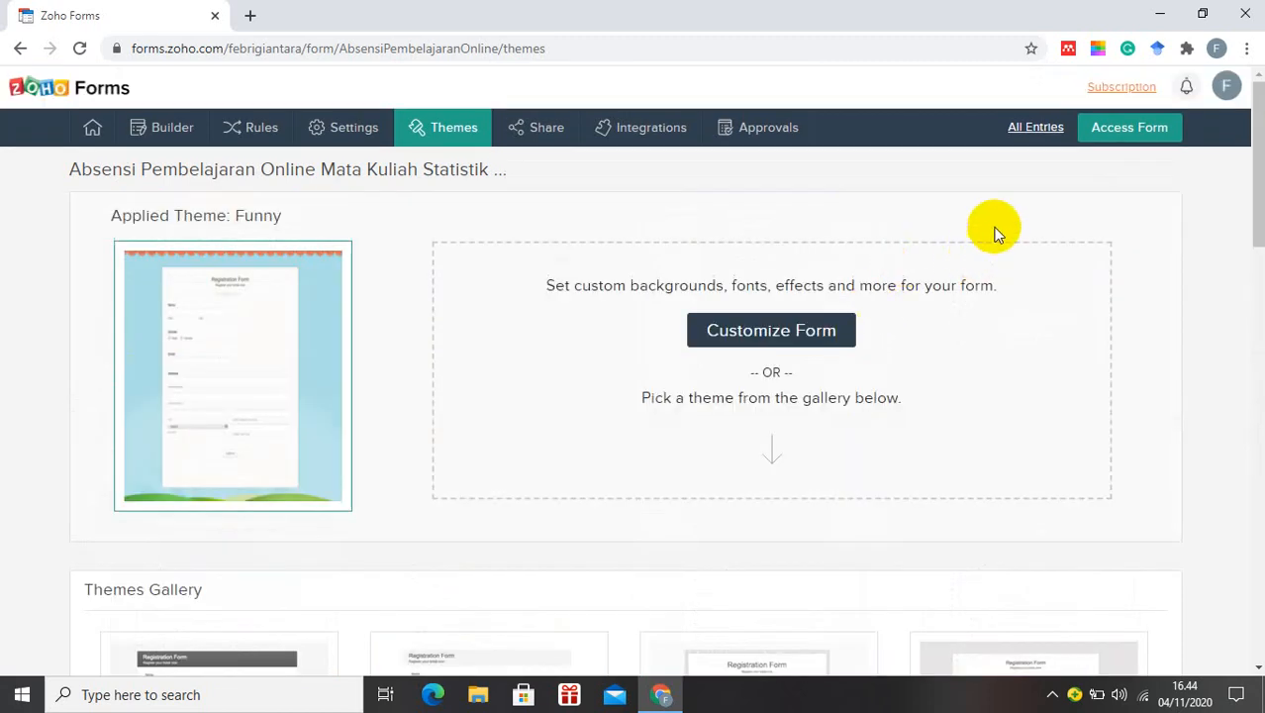
Open the live form and check its fields from Name down to Bukti Perkuliahan and the submission buttons
left_click(1128, 133)
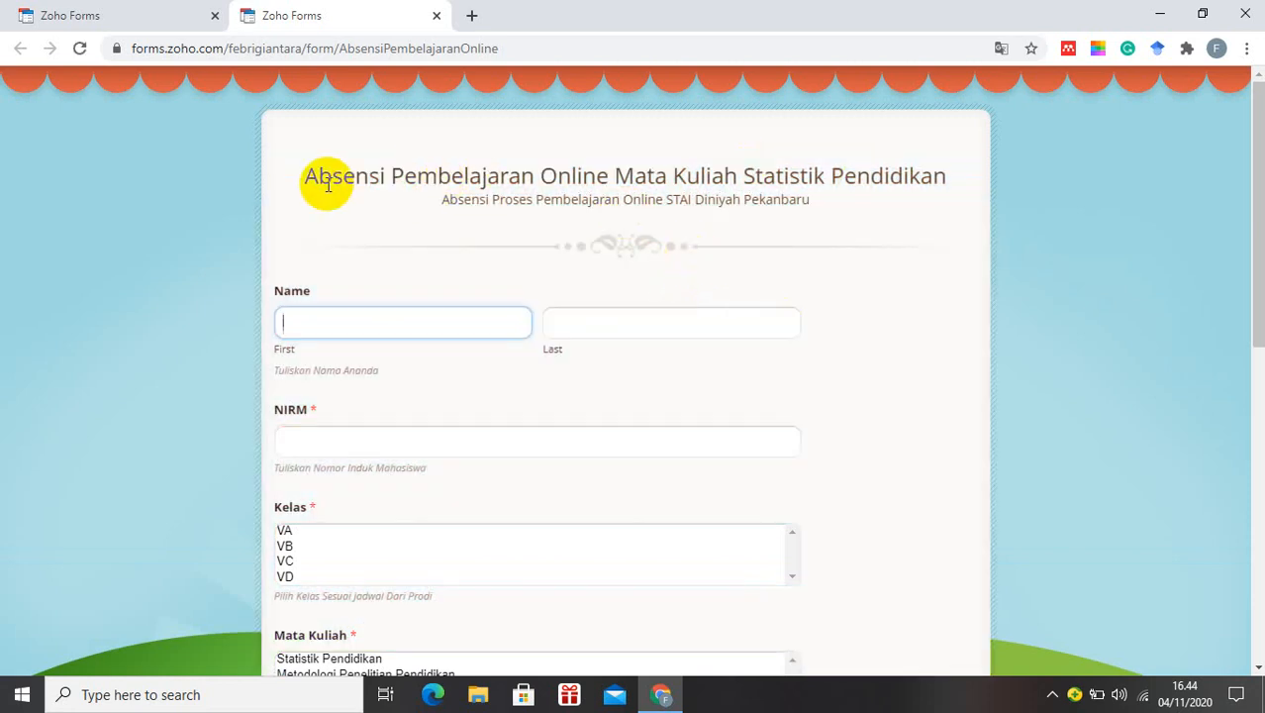
scroll(675, 269, "down", 1)
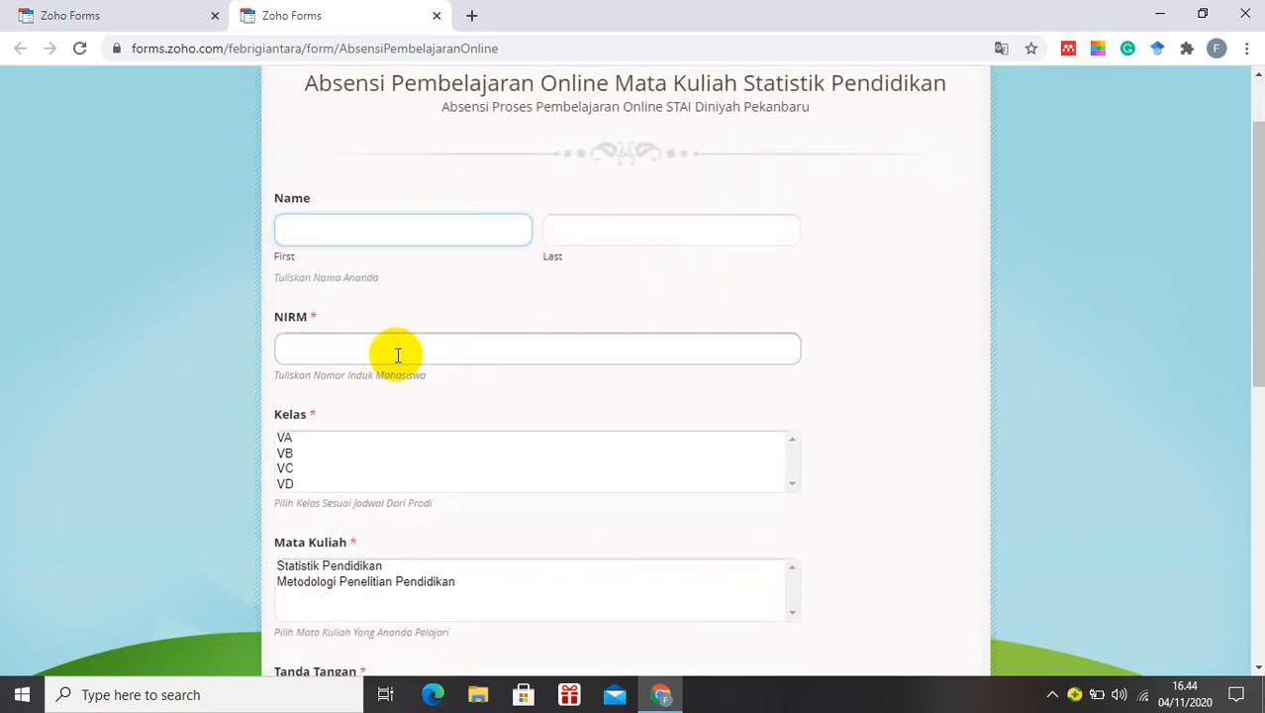
scroll(426, 335, "down", 2)
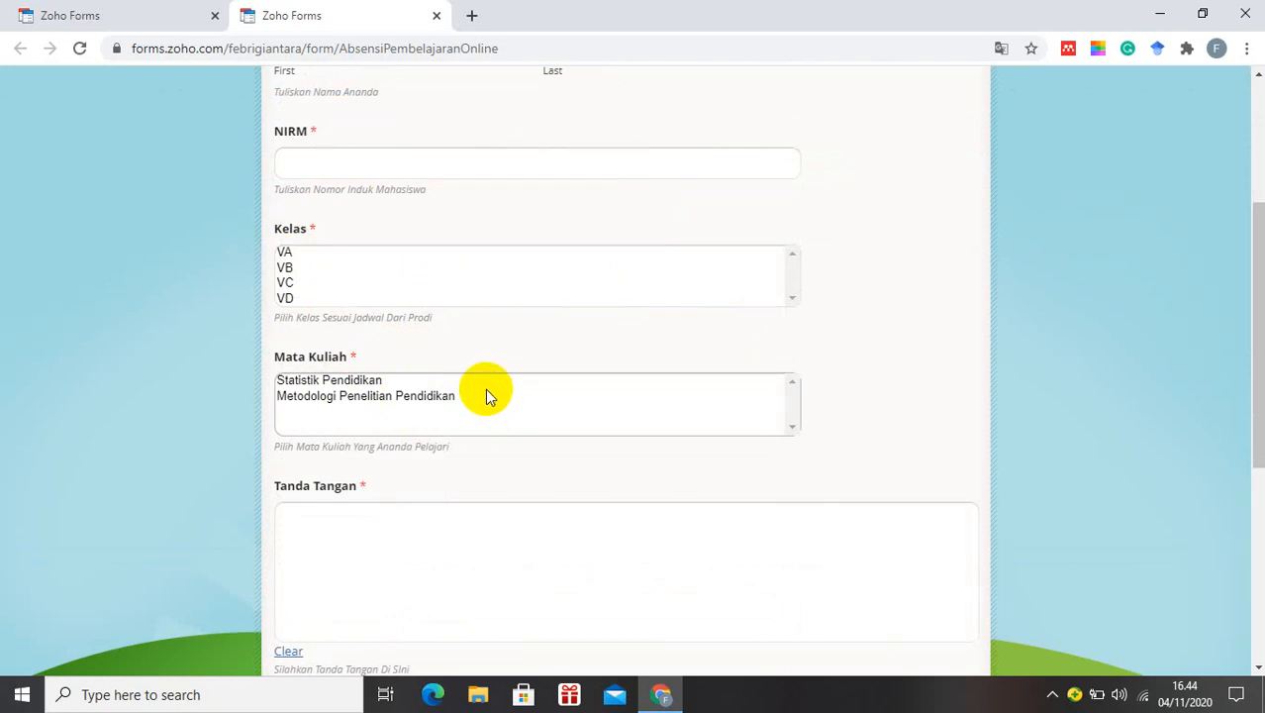
scroll(485, 387, "down", 1)
scroll(554, 462, "down", 3)
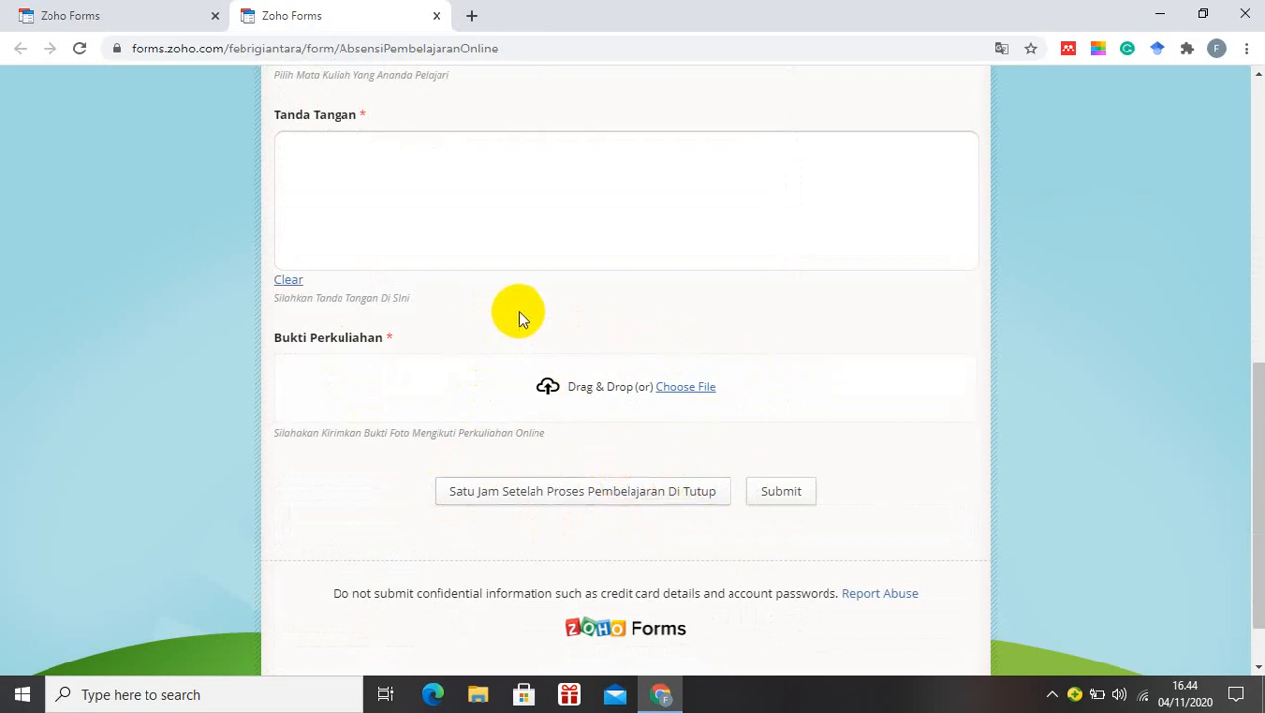
scroll(517, 310, "up", 10)
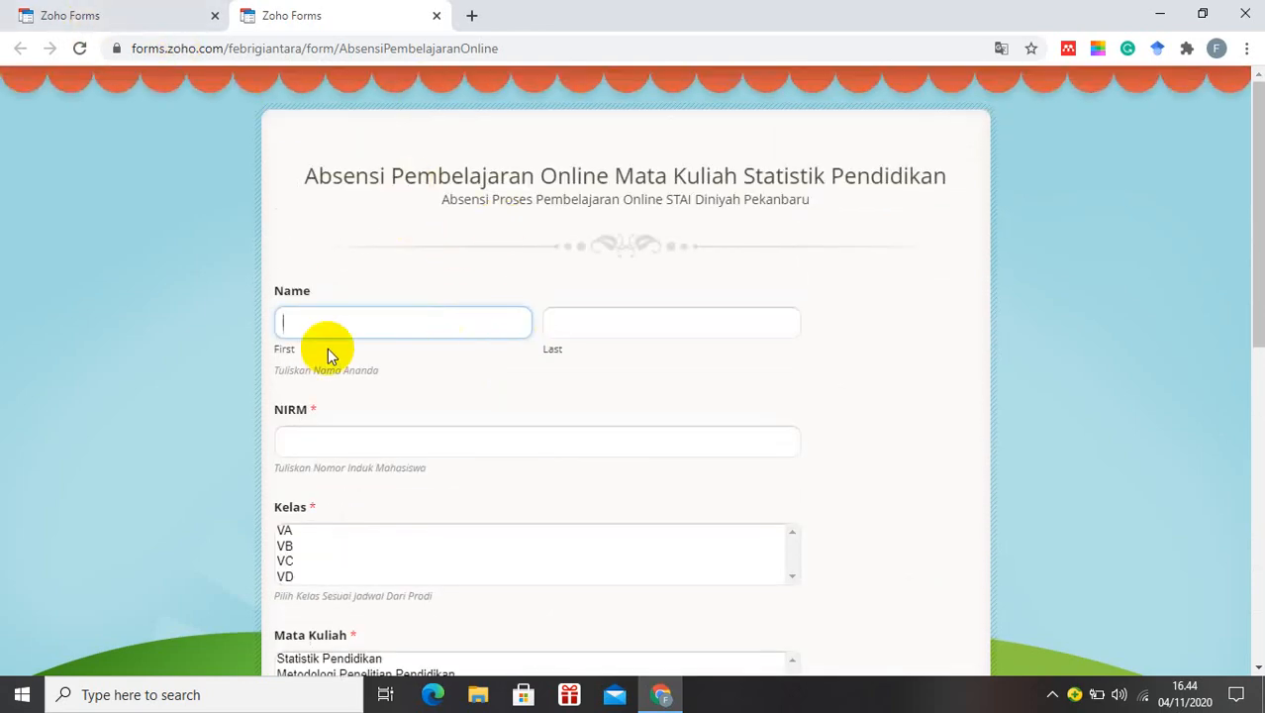
Generate a shortened URL for publicly sharing the Statistik Pendidikan attendance form and select the link text
scroll(480, 410, "down", 5)
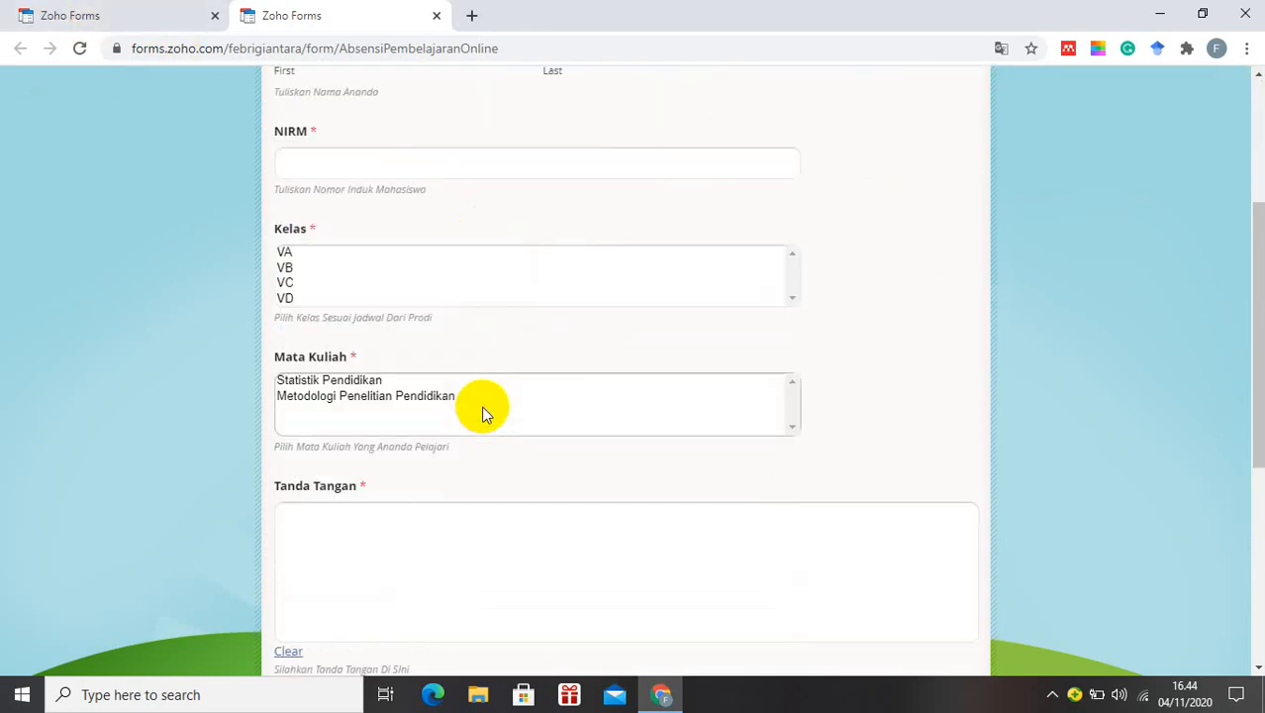
left_click(166, 18)
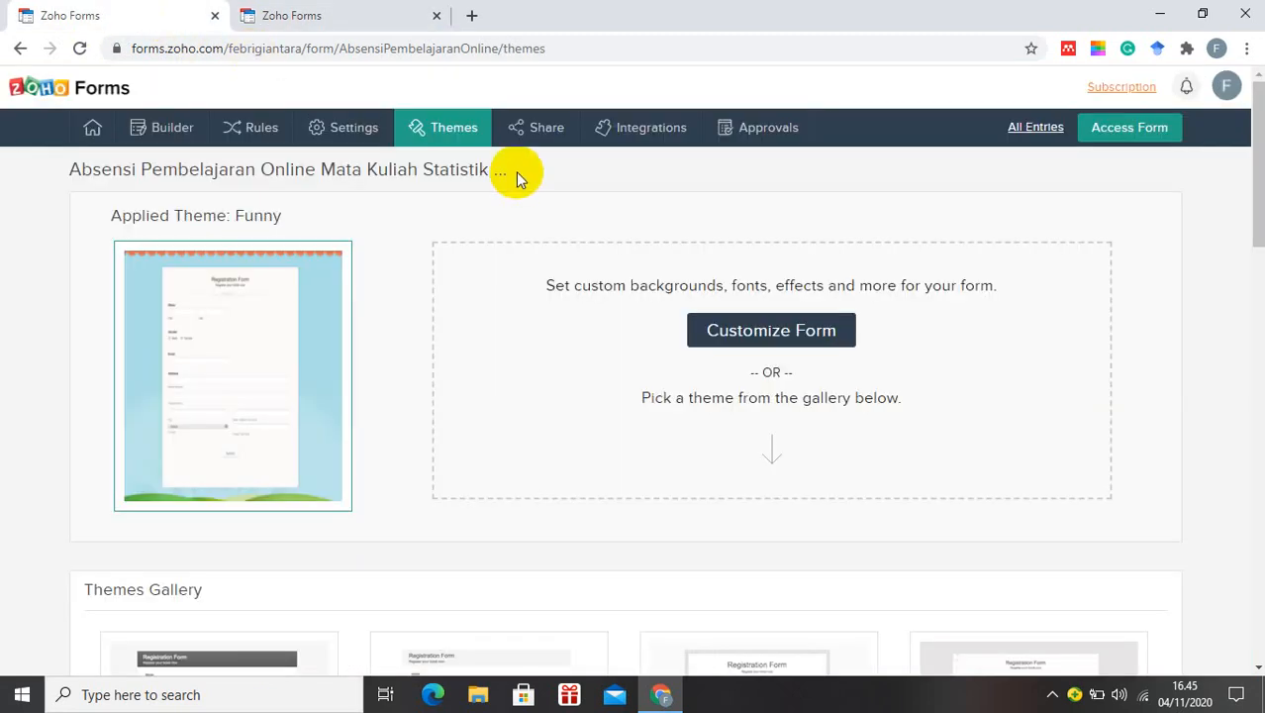
left_click(531, 138)
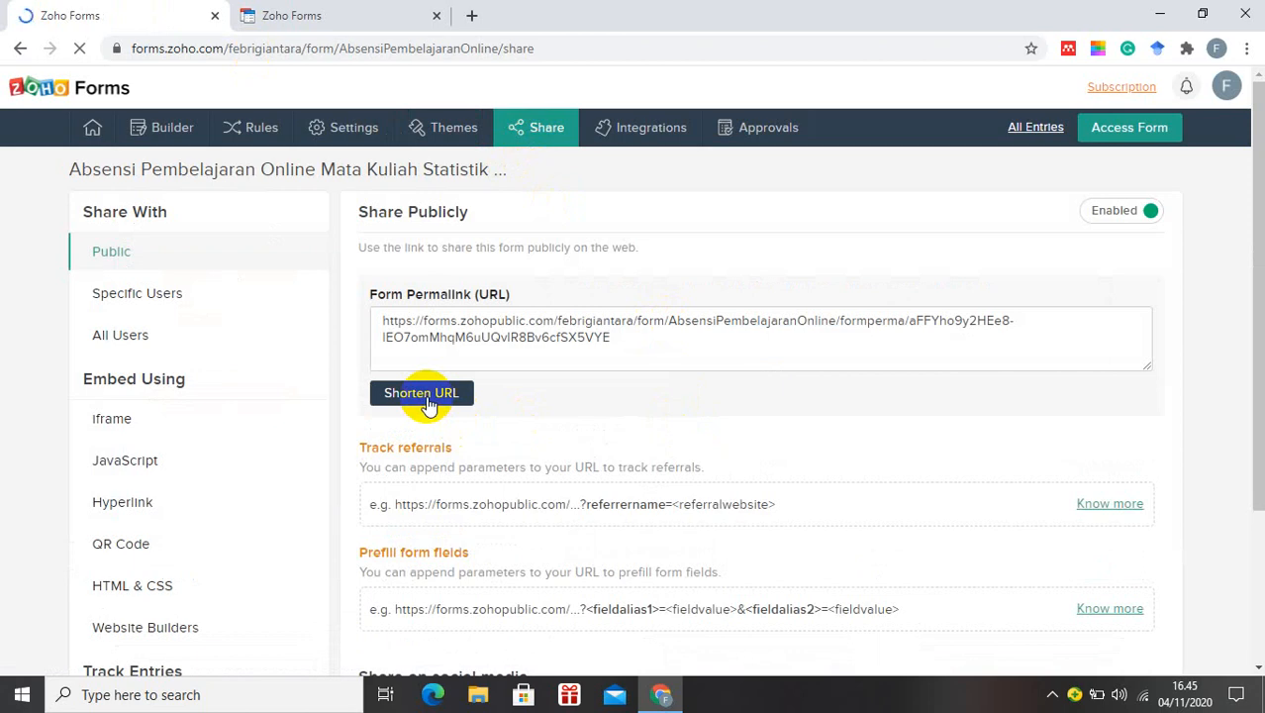
left_click(427, 400)
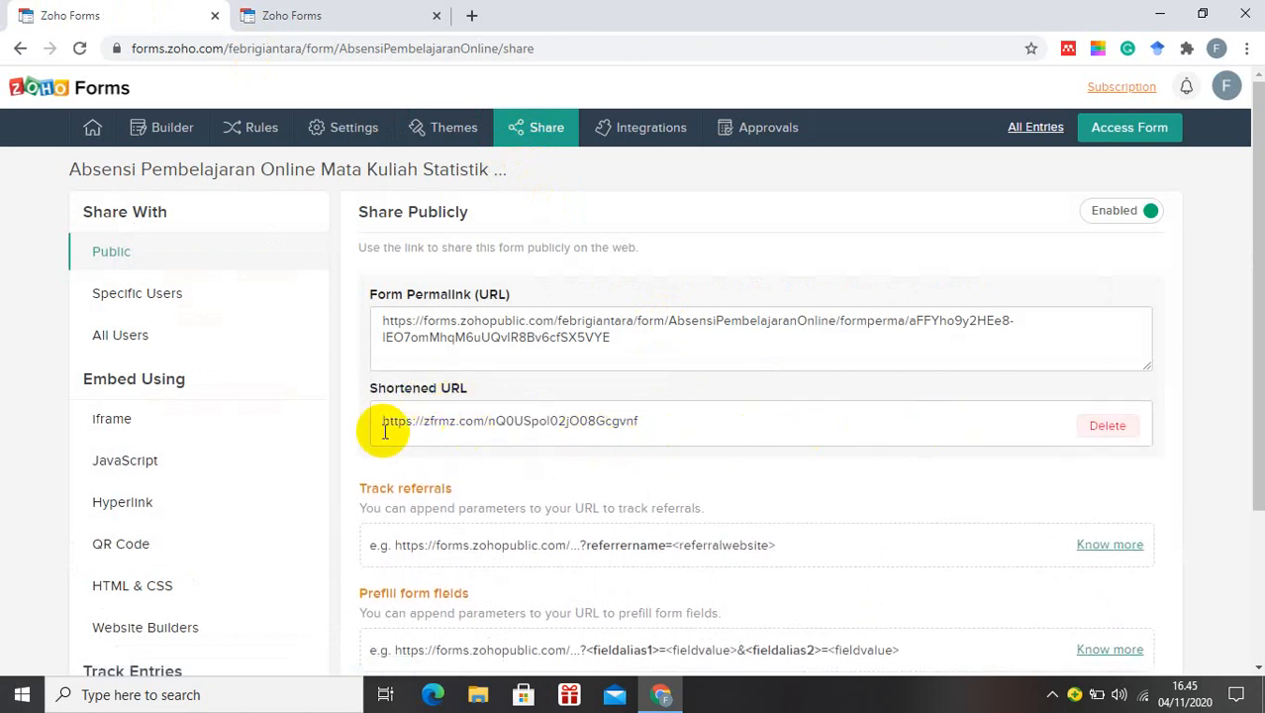
left_click(673, 423)
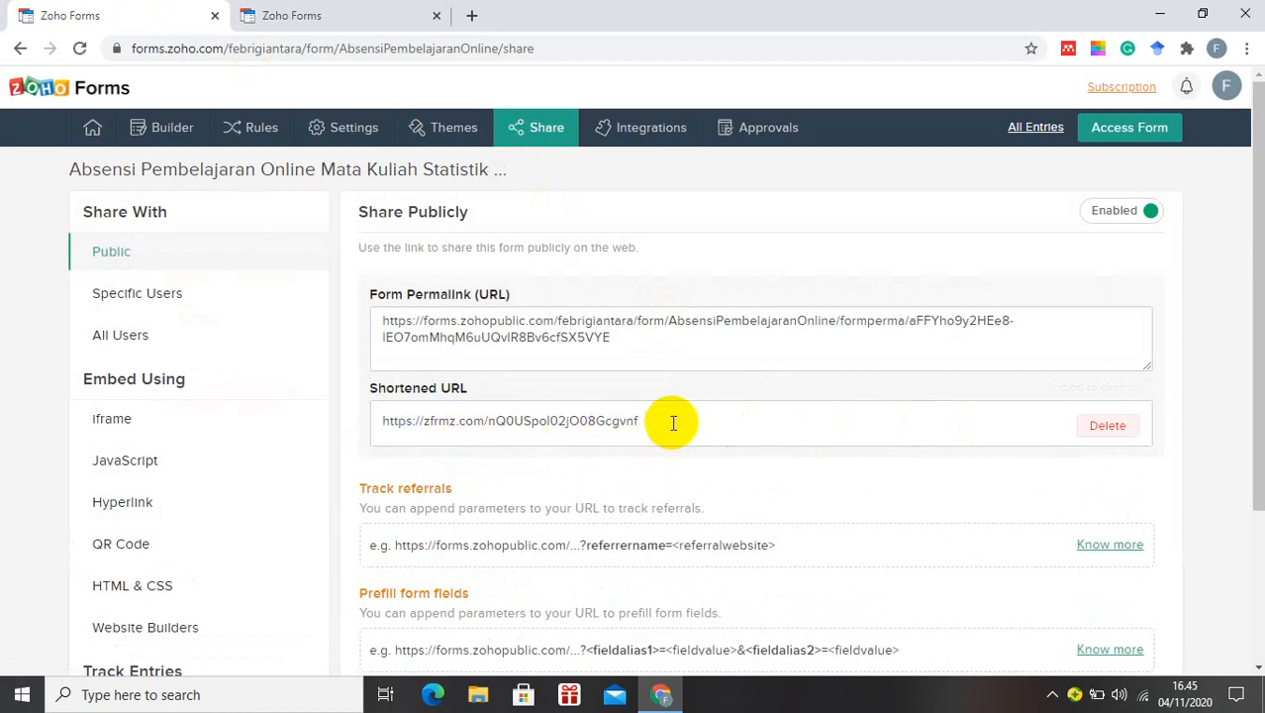
left_click(637, 421)
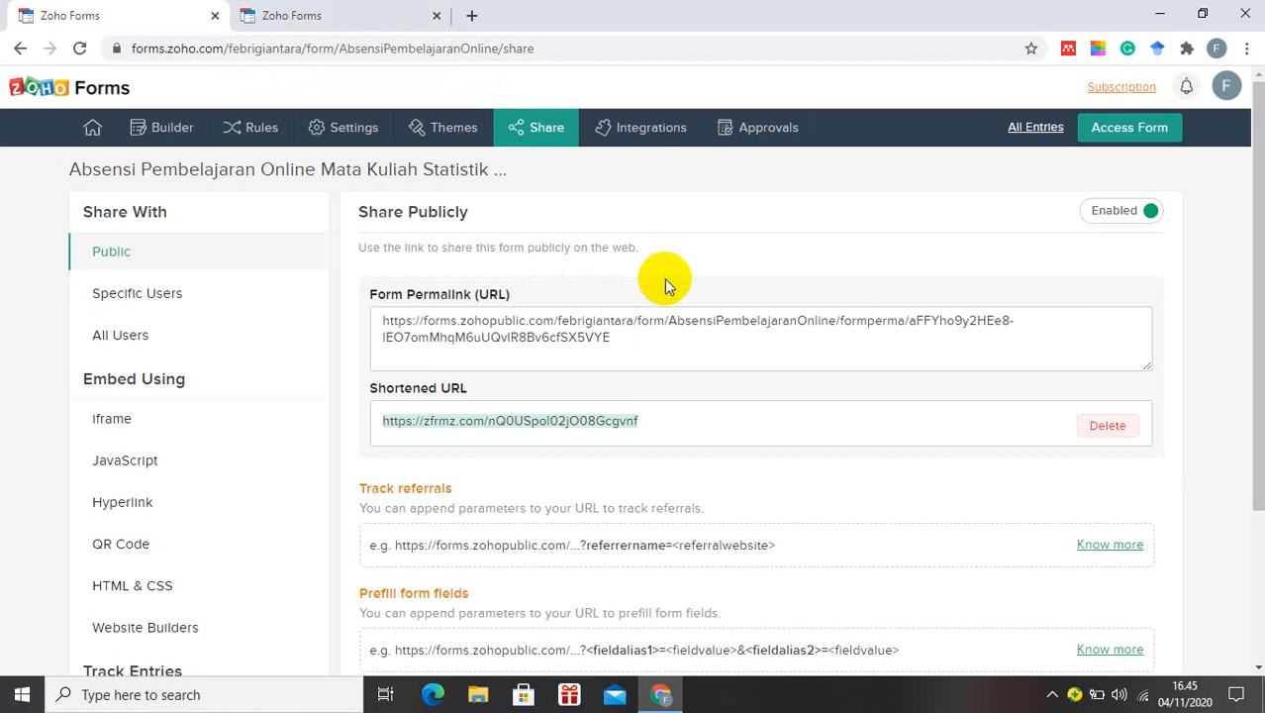
Close the live attendance form and open the list of all its entries
left_click(277, 20)
scroll(351, 99, "up", 2)
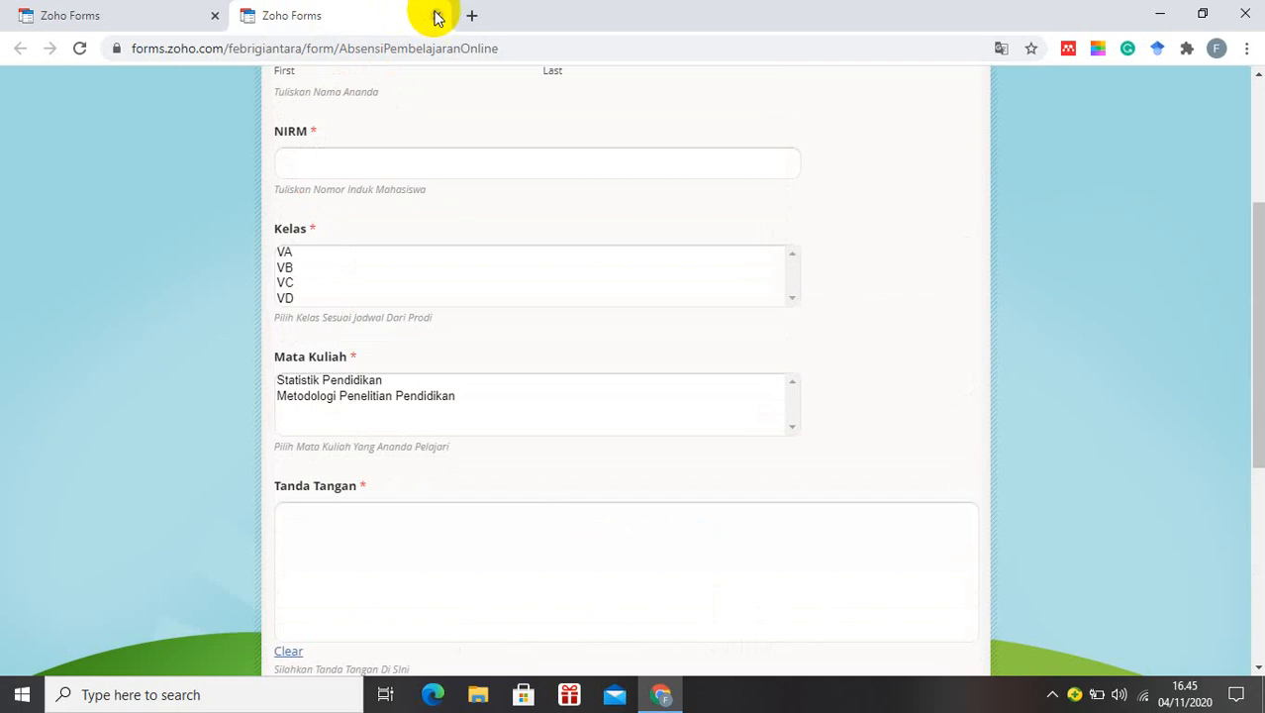
left_click(436, 16)
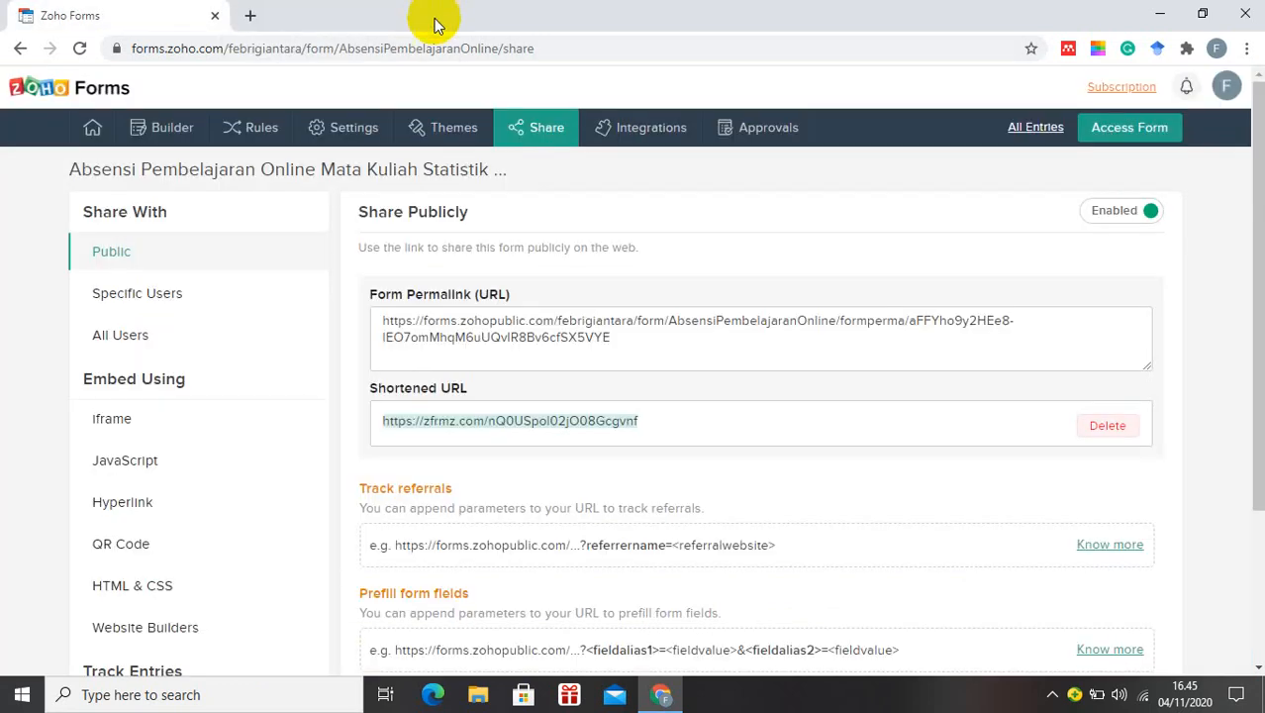
left_click(1036, 134)
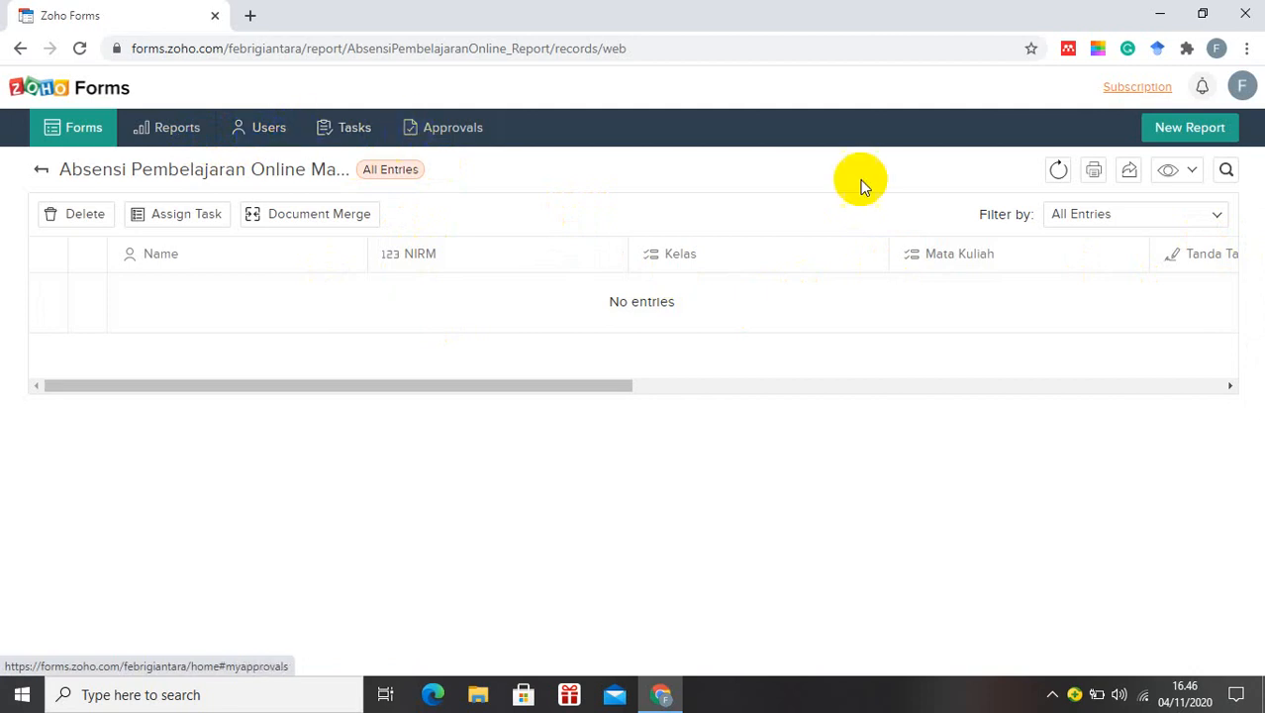
Check the user management page, return to the forms list and view the live Absensi Online form
left_click(279, 138)
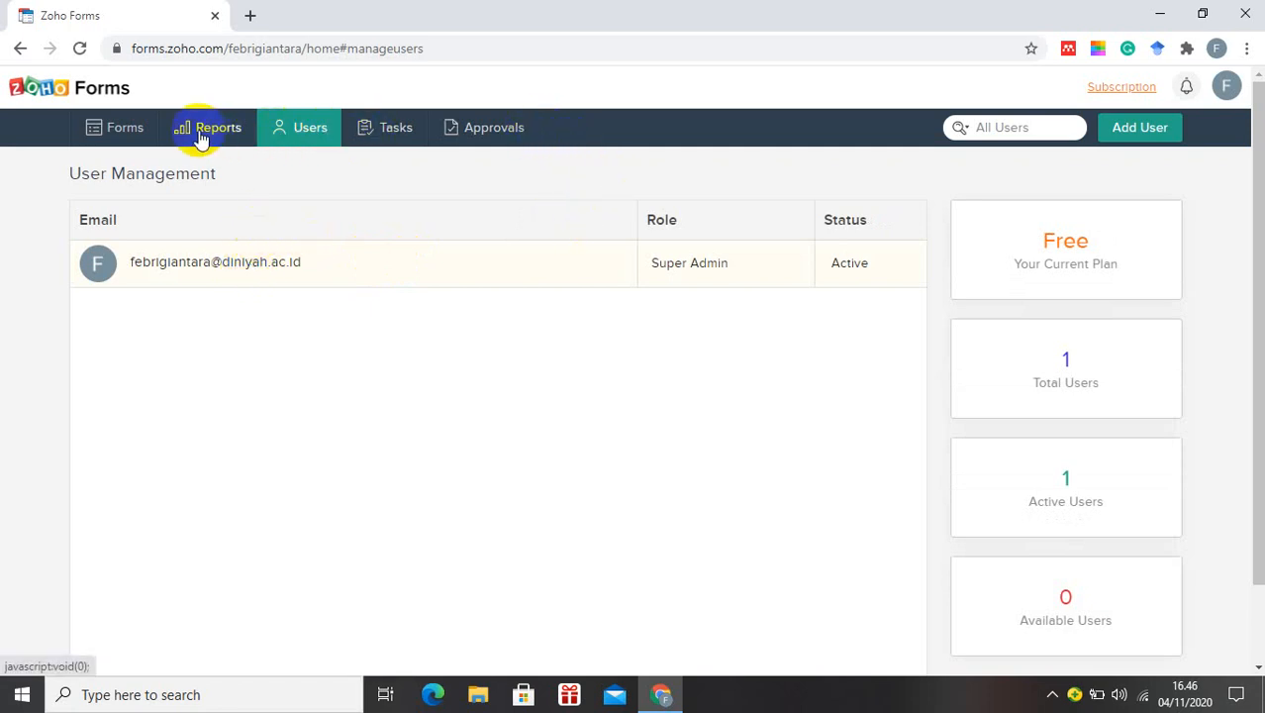
left_click(126, 133)
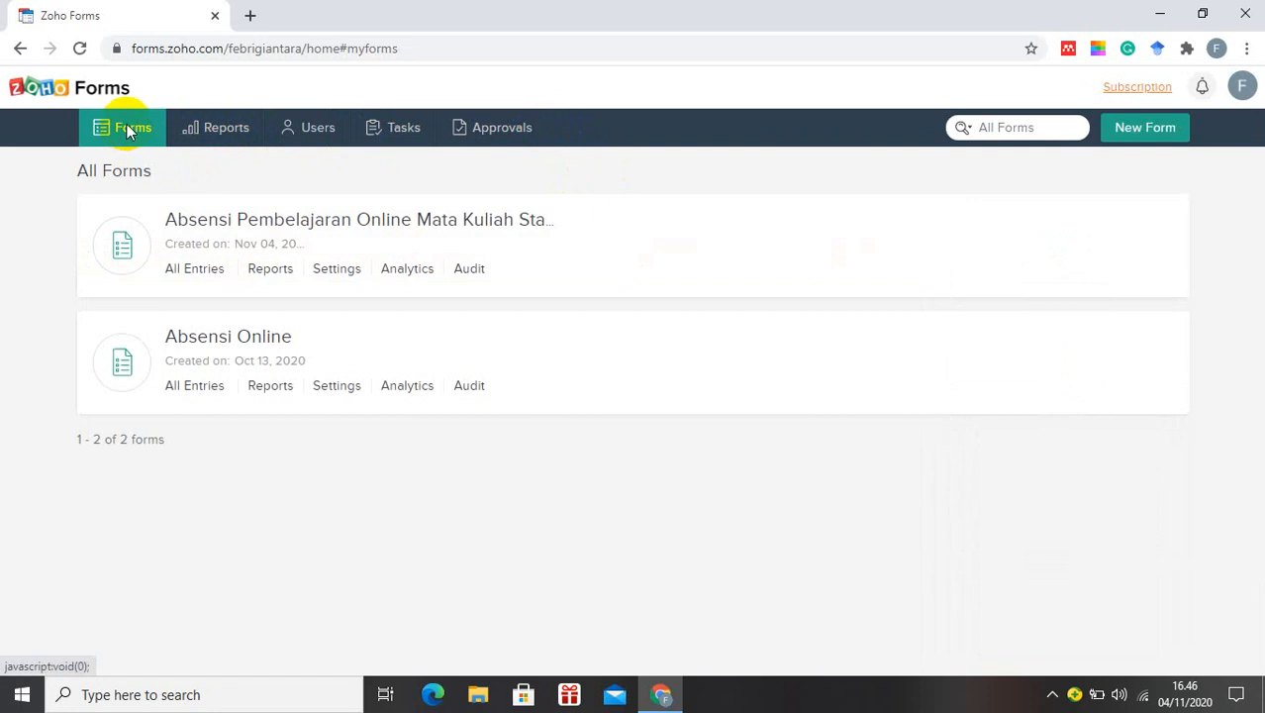
left_click(227, 341)
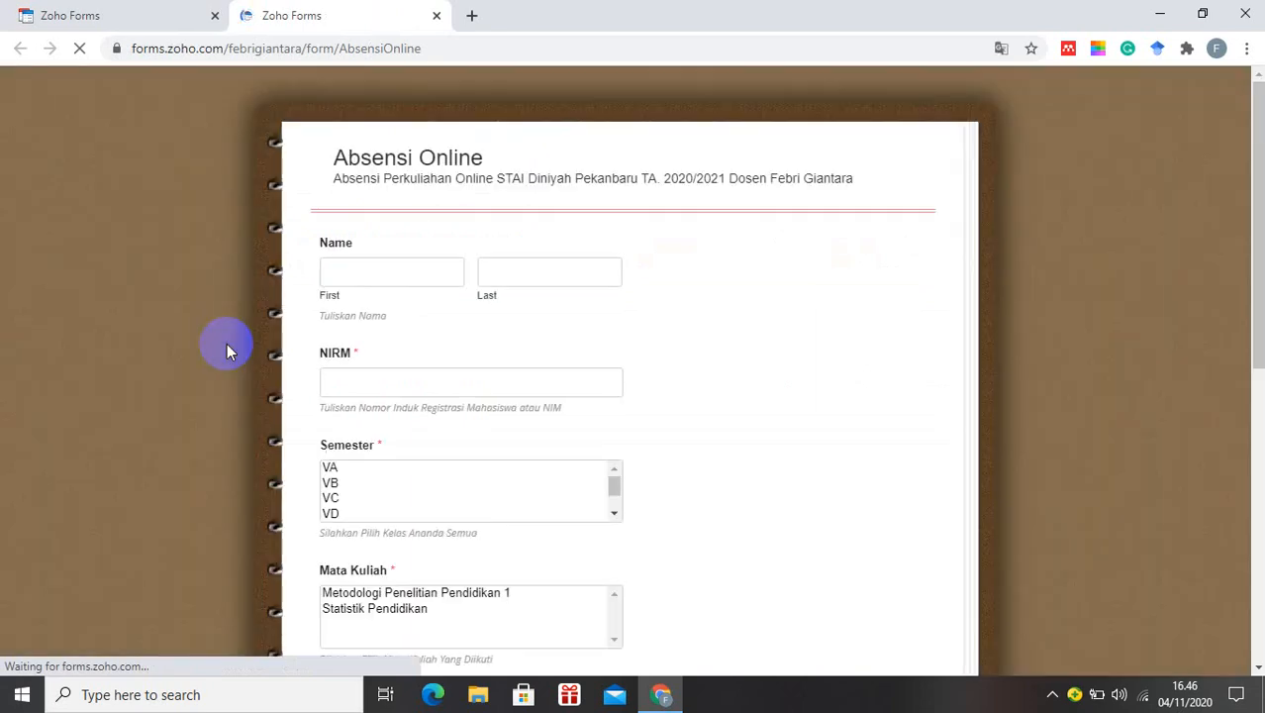
left_click(144, 16)
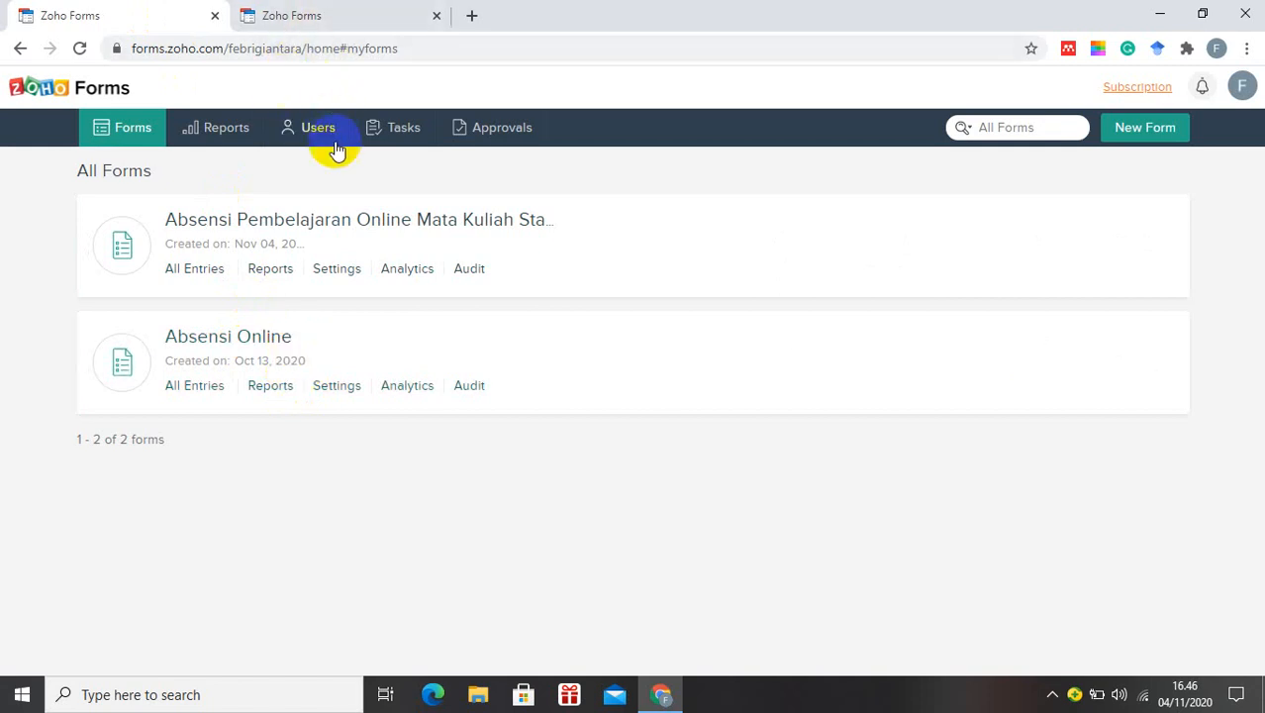
left_click(400, 20)
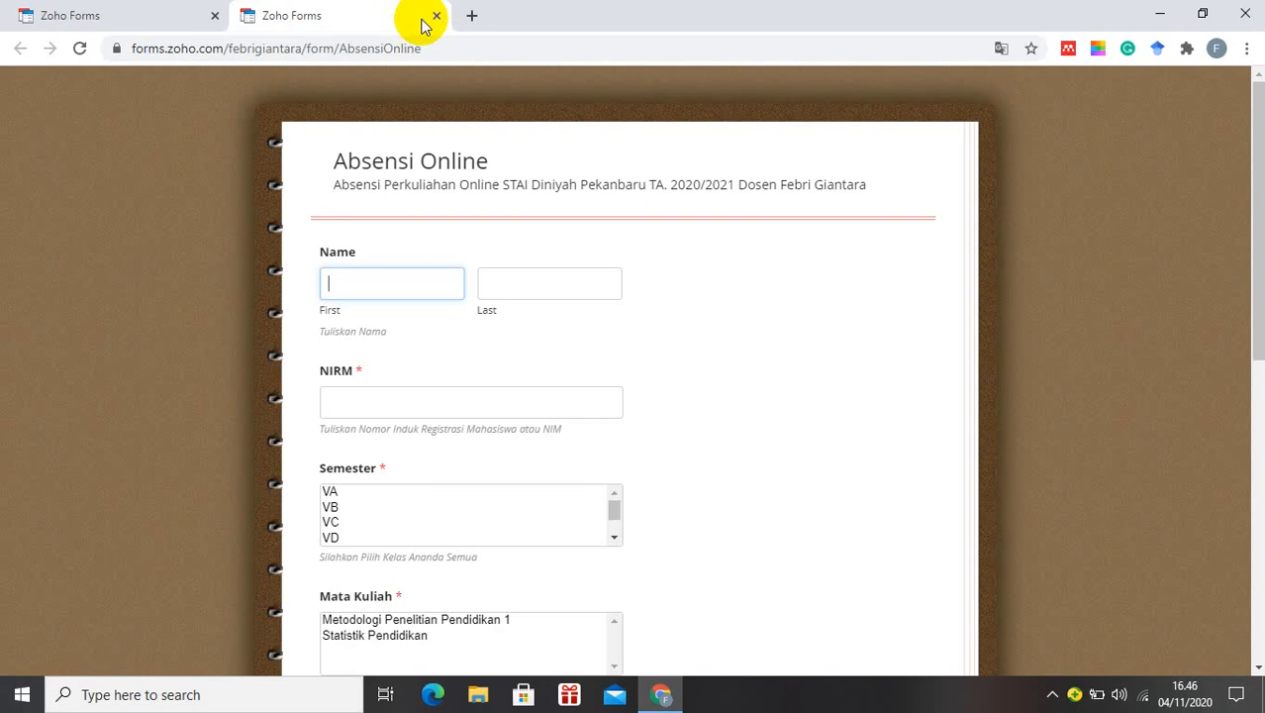
Open all entries of the Absensi Online form and delete the first record, the one for semester VB
left_click(175, 15)
left_click(207, 393)
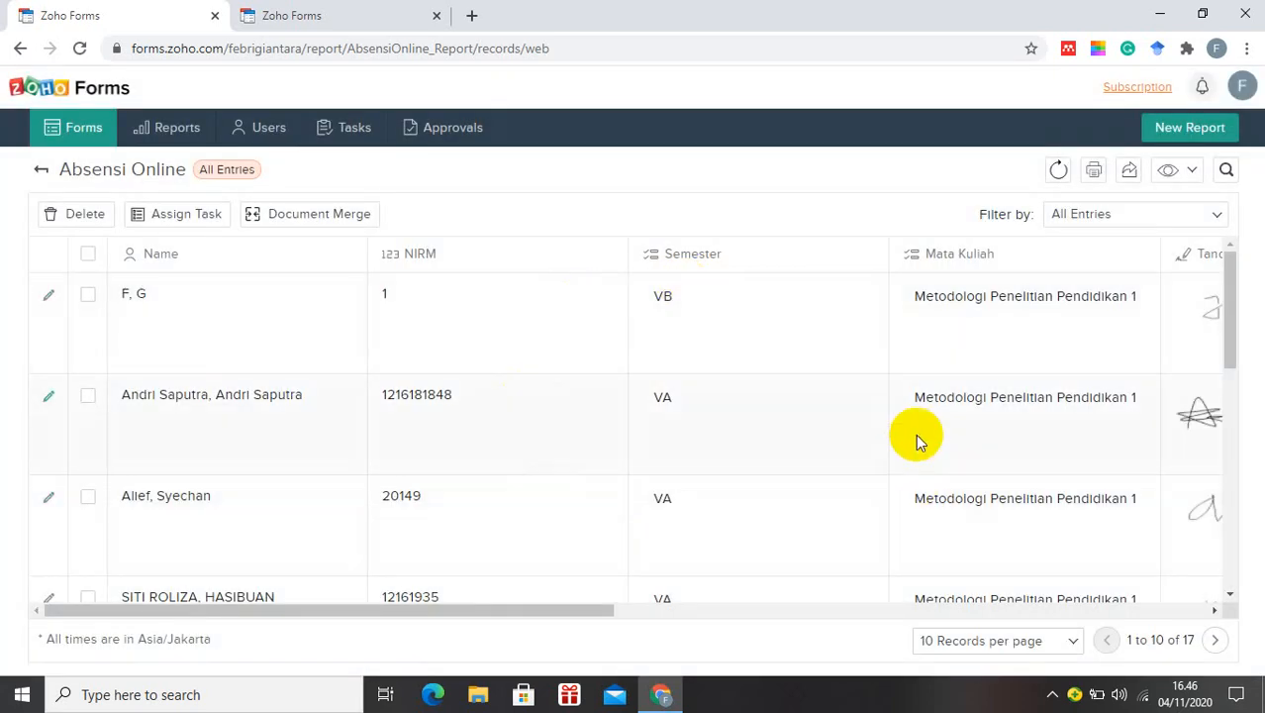
left_click(88, 297)
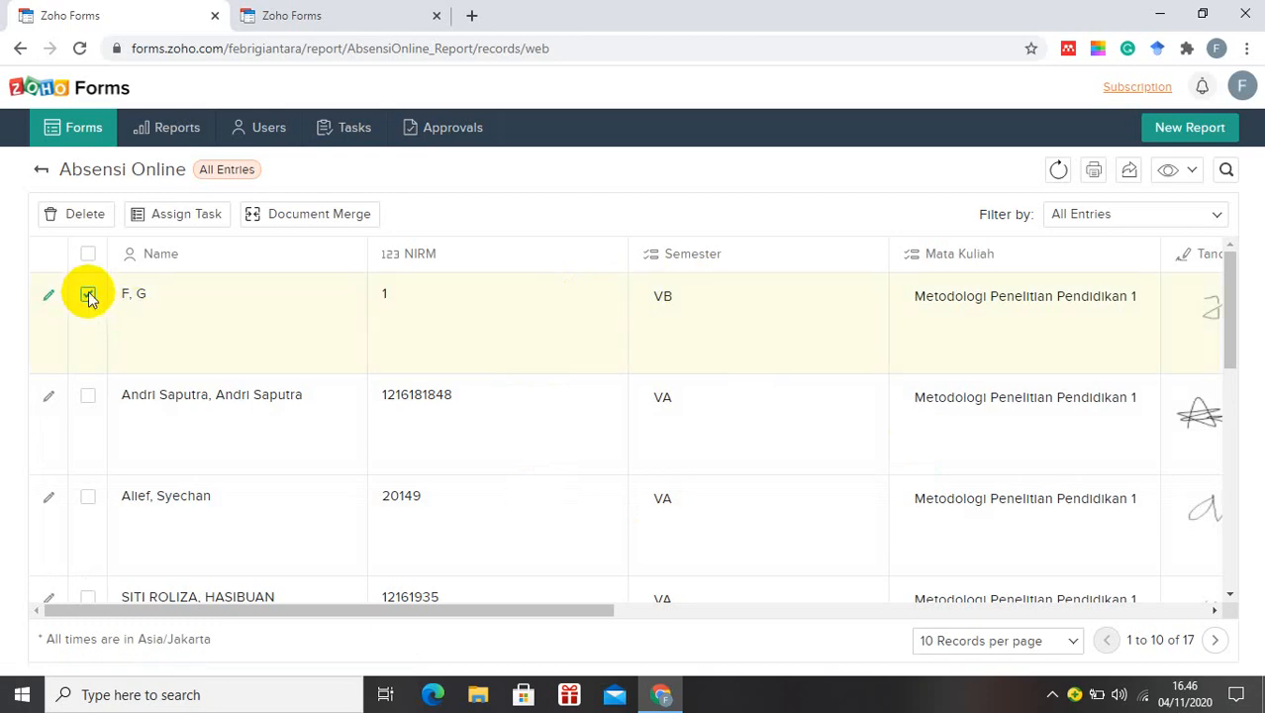
left_click(83, 215)
left_click(704, 348)
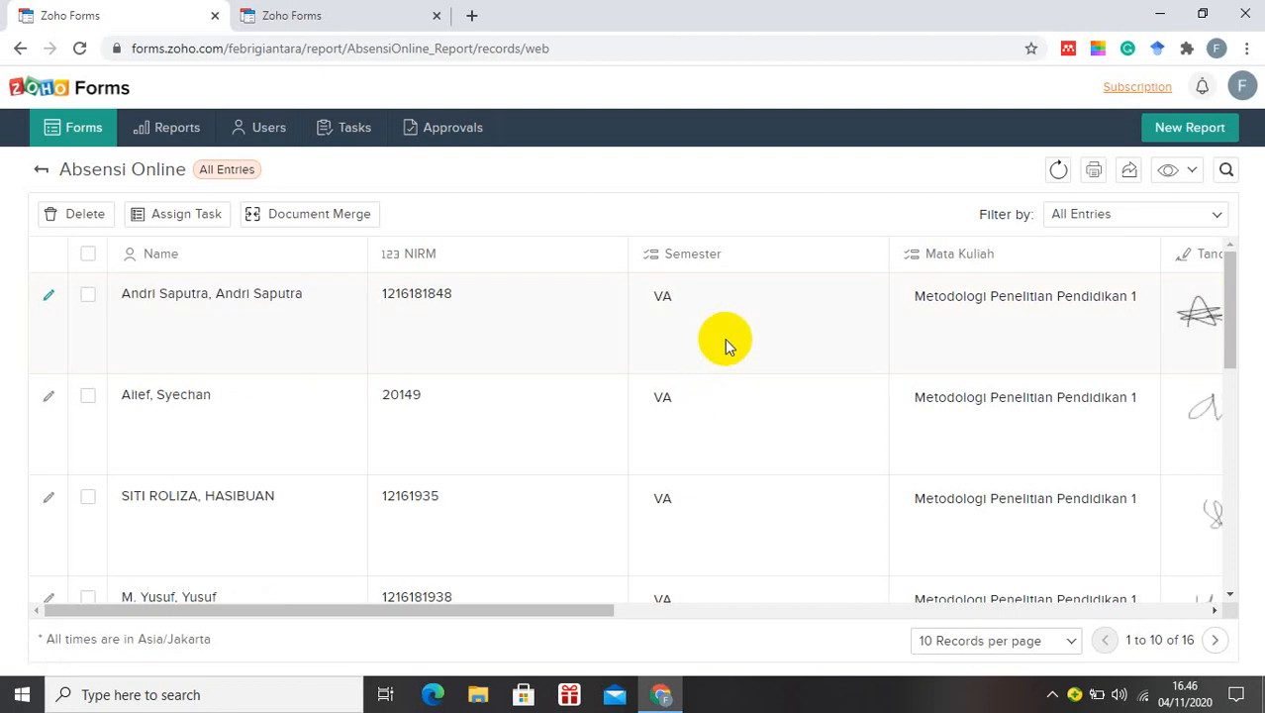
left_click(1131, 173)
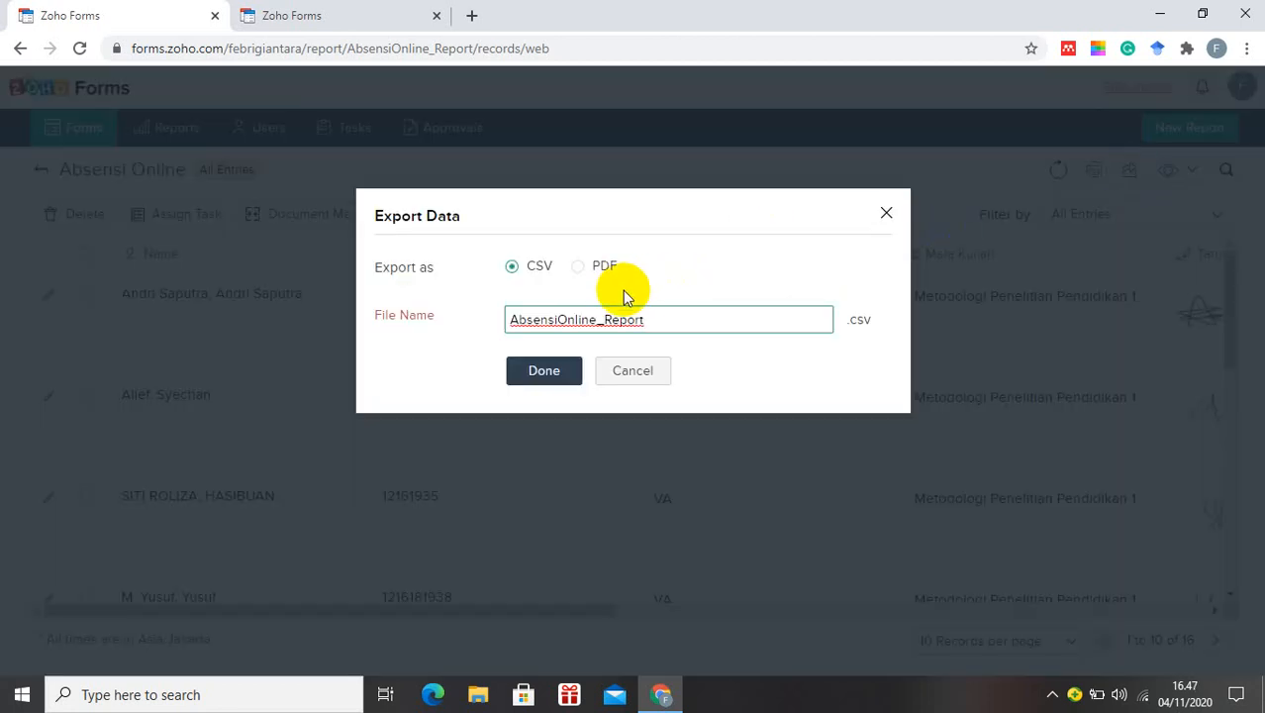
left_click(587, 275)
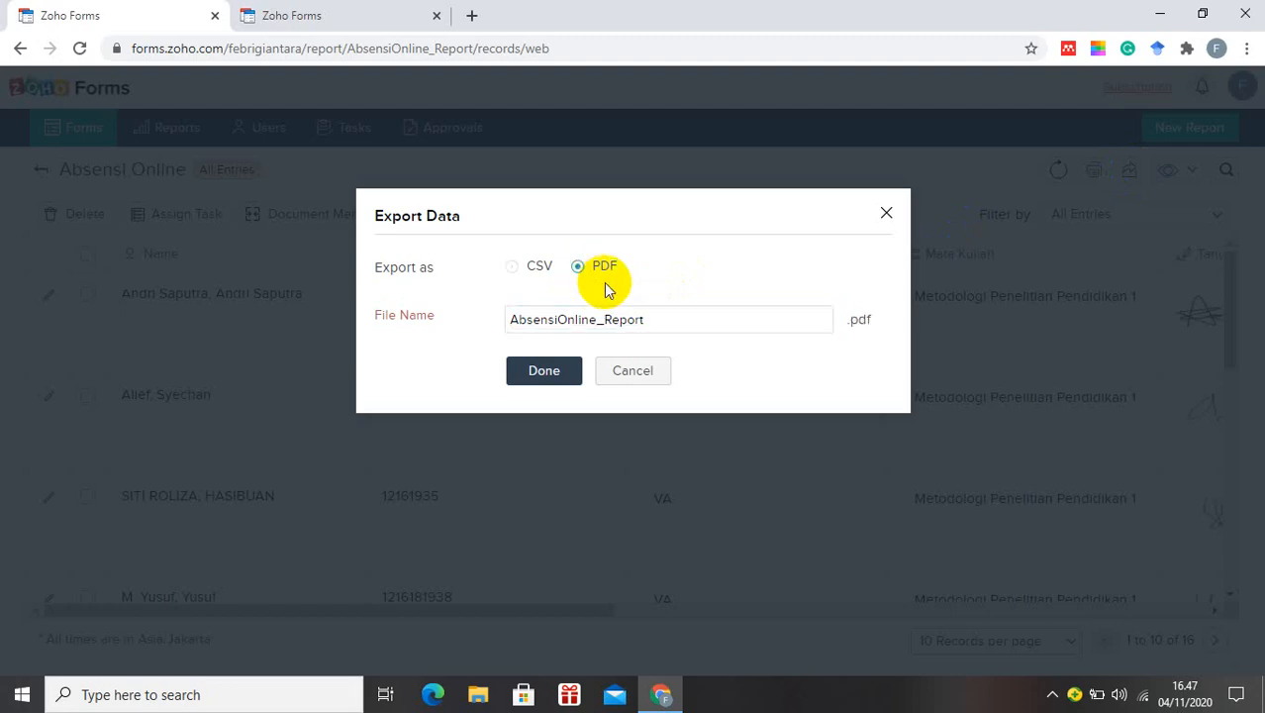
left_click(634, 372)
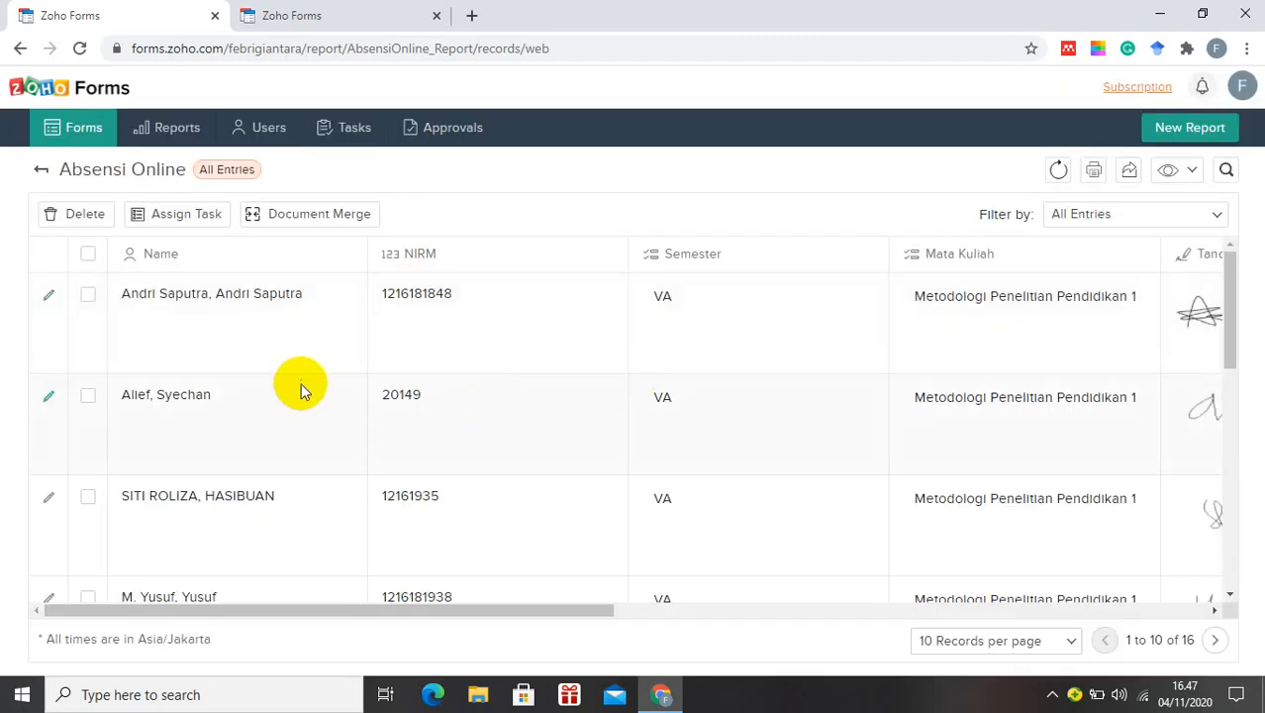
Review the student names, NIRM, semester and course in the Absensi Online entries on the first page
scroll(302, 387, "down", 2)
scroll(302, 387, "down", 5)
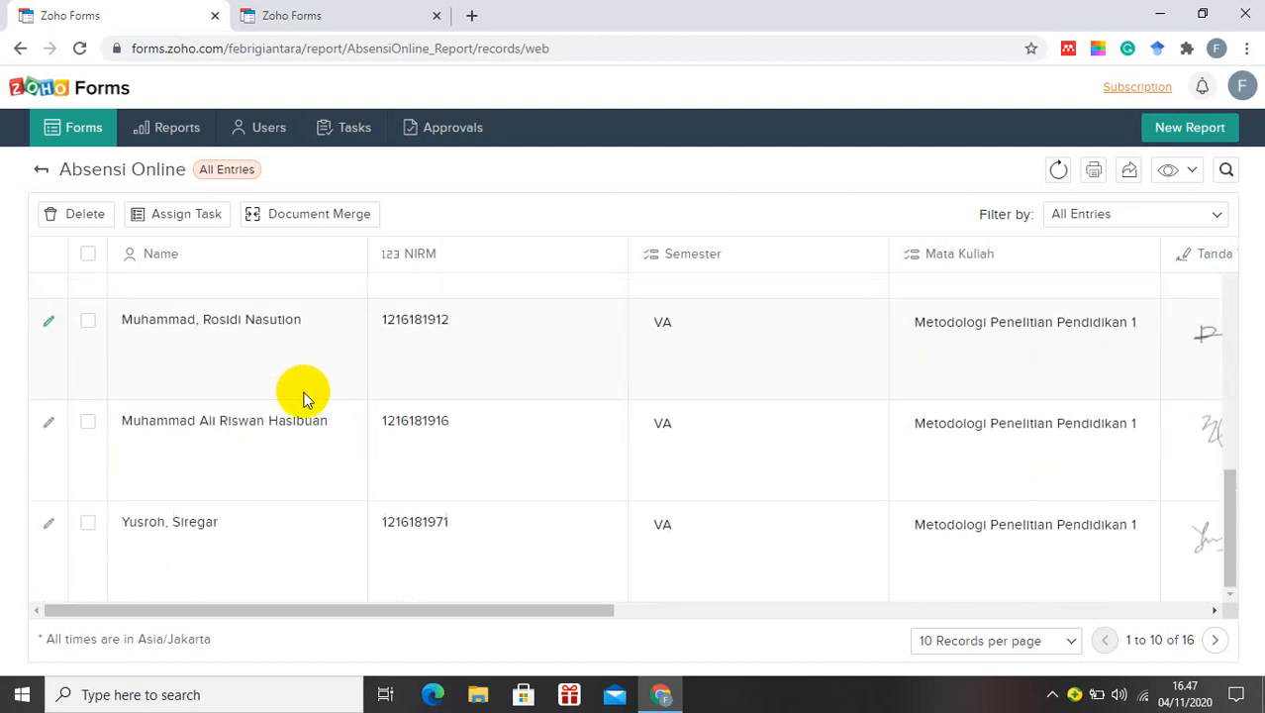
scroll(124, 500, "up", 7)
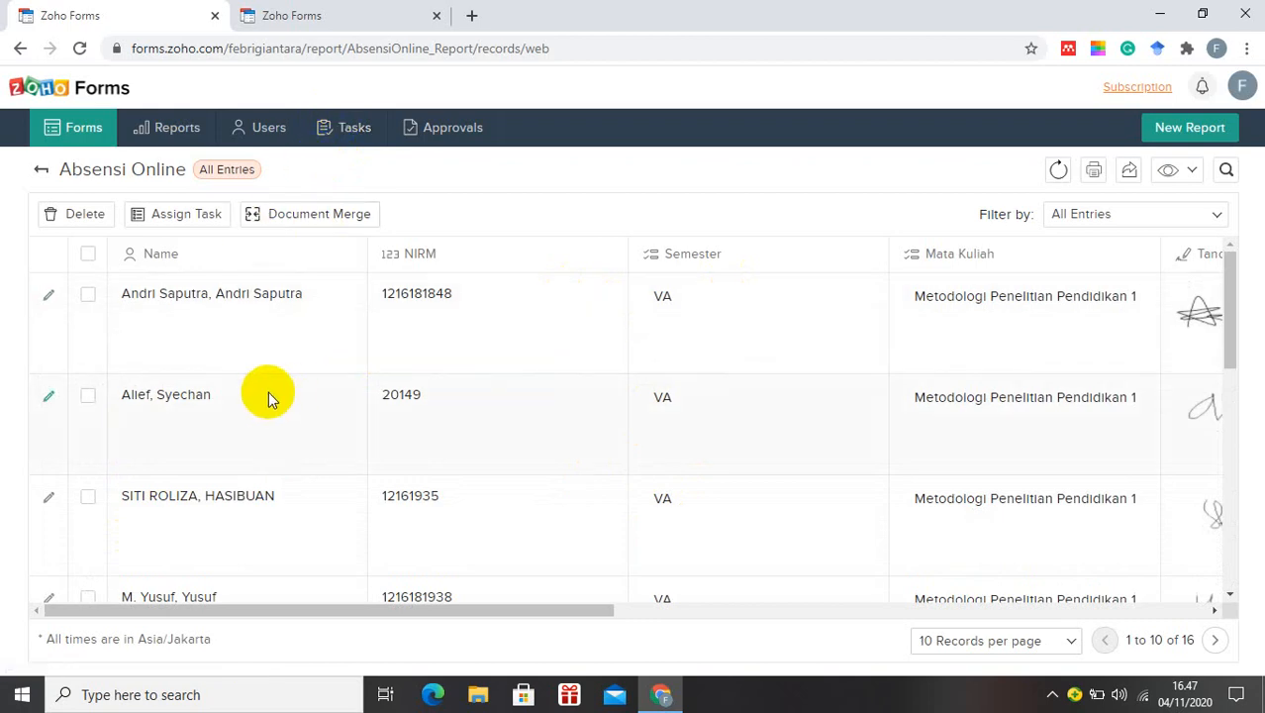
scroll(268, 391, "down", 7)
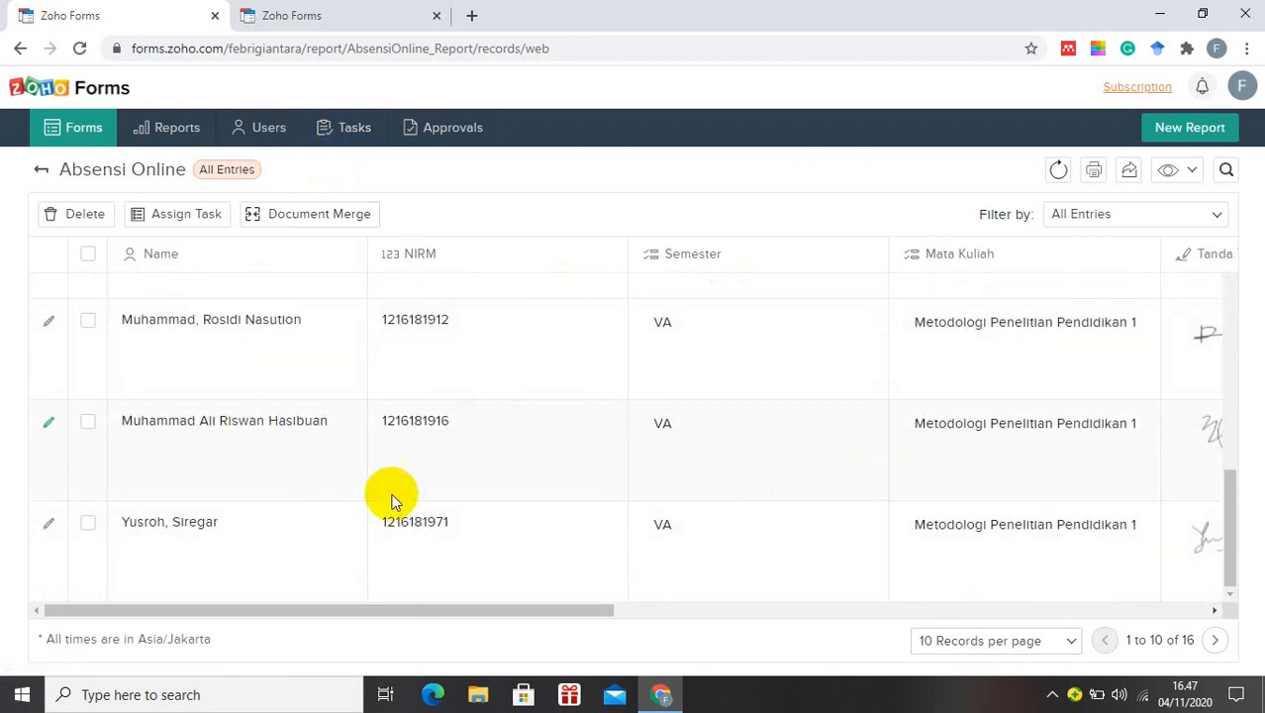
scroll(353, 509, "up", 7)
scroll(353, 509, "up", 1)
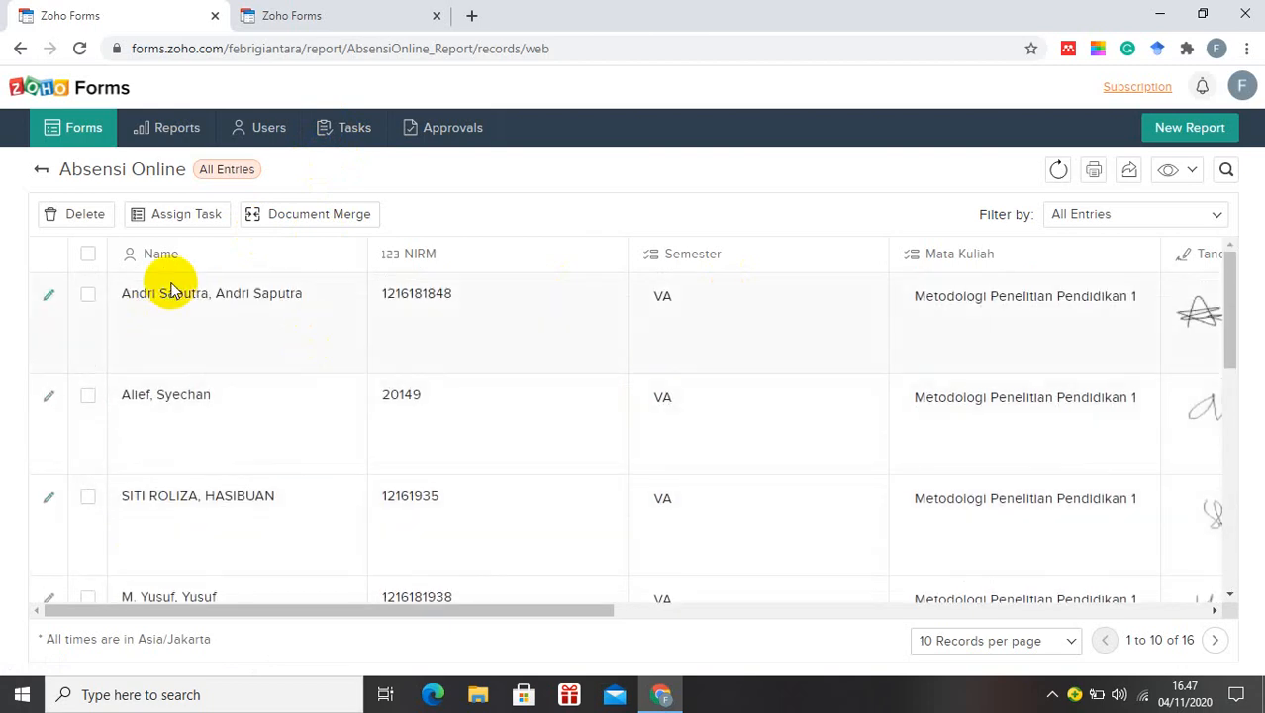
Examine the live Absensi Online form from the Name field down to Bukti Perkuliahan and the submission buttons
left_click(295, 15)
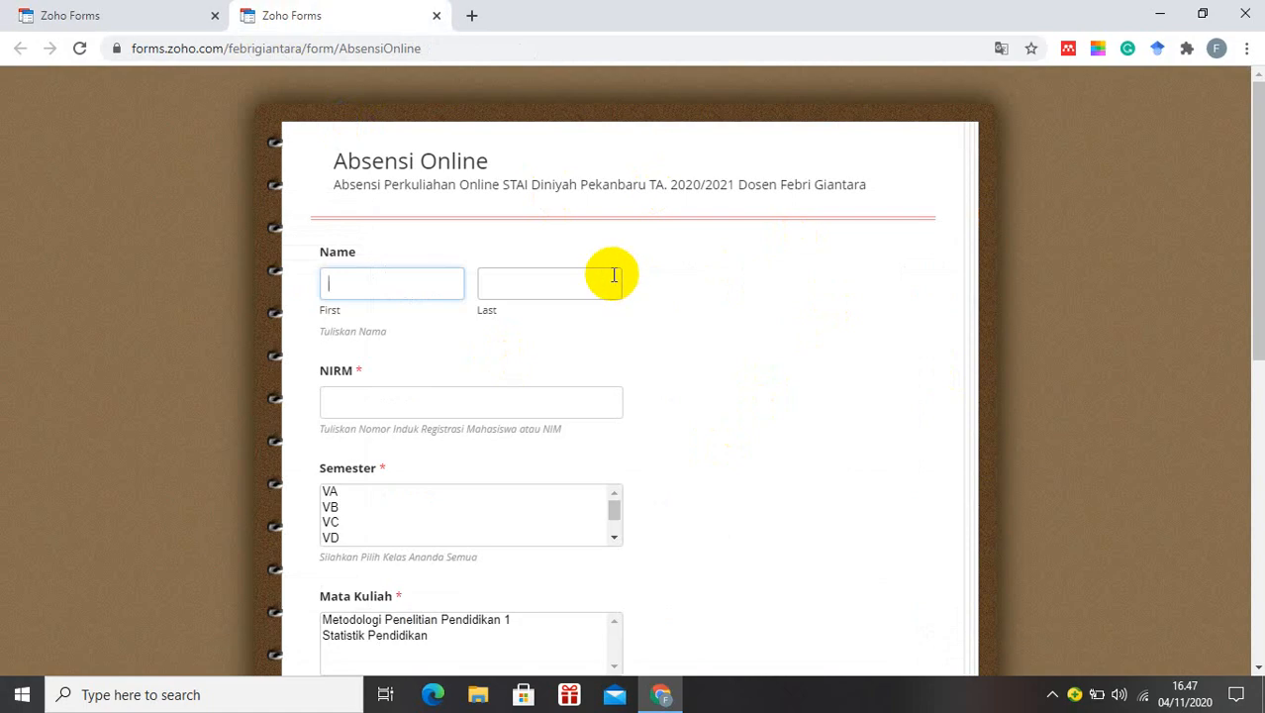
scroll(714, 502, "down", 2)
scroll(714, 503, "down", 2)
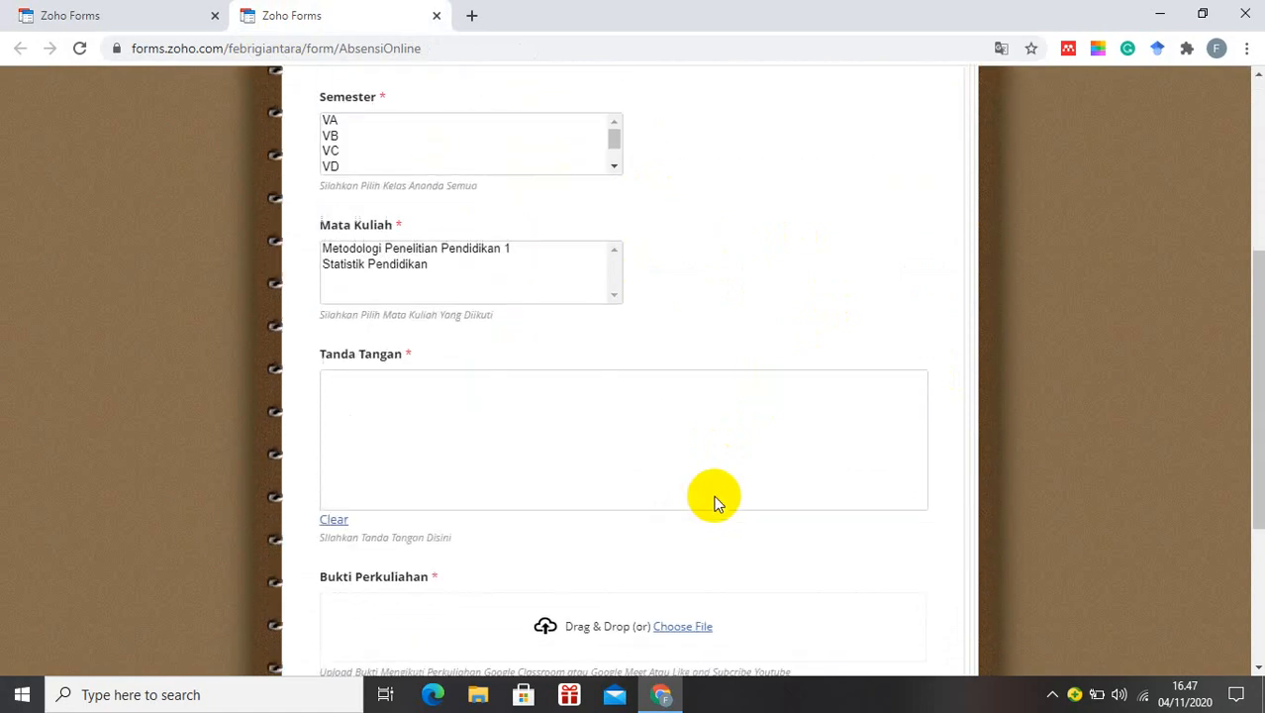
scroll(716, 495, "down", 3)
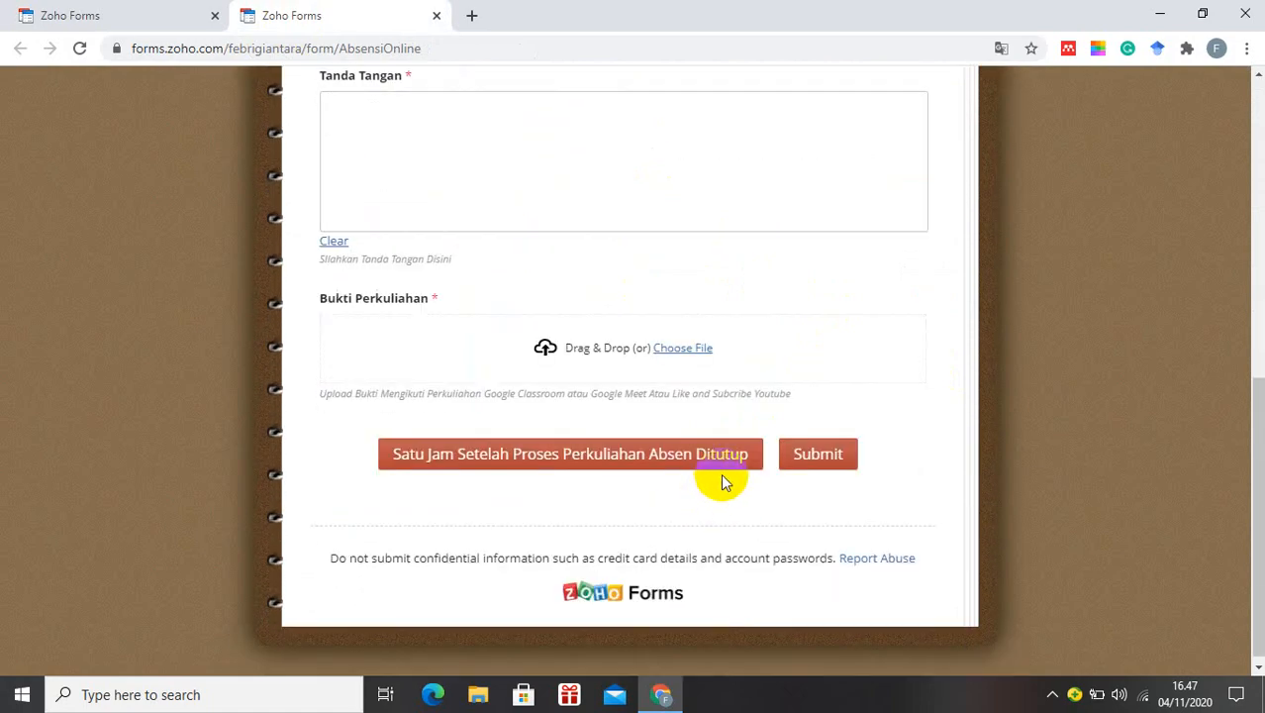
left_click(870, 452)
scroll(884, 427, "up", 1)
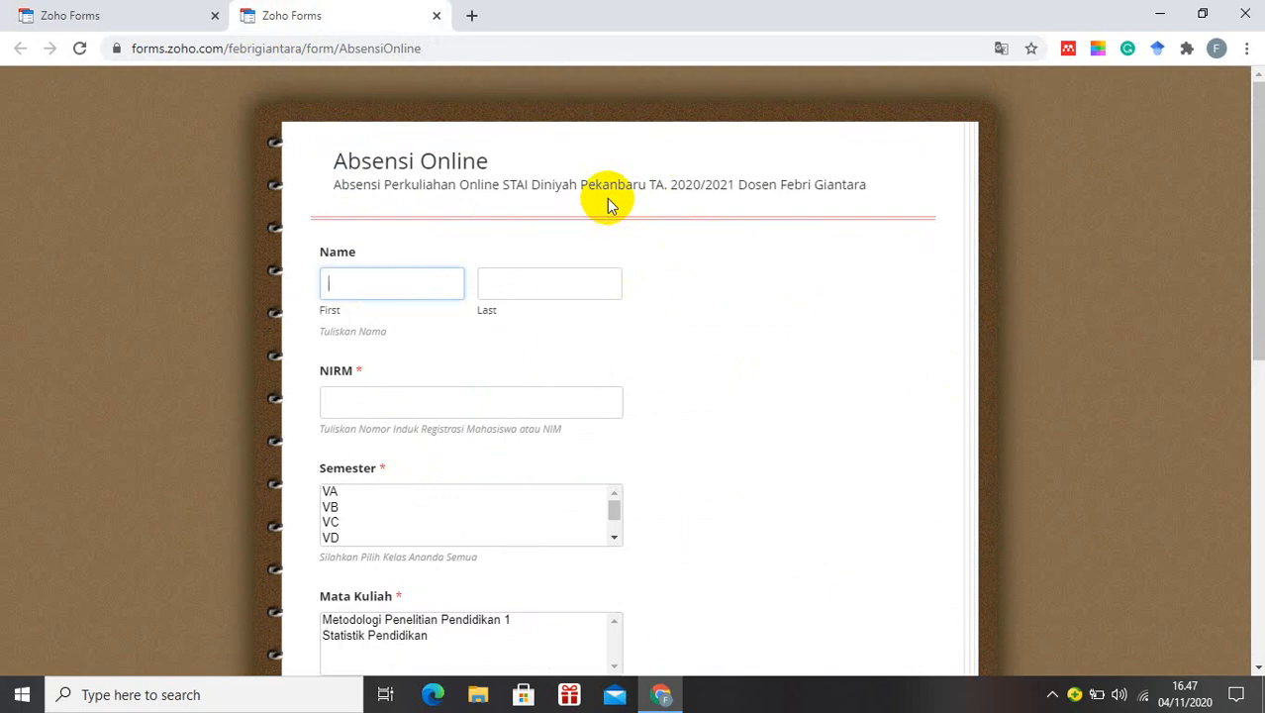
scroll(612, 257, "down", 5)
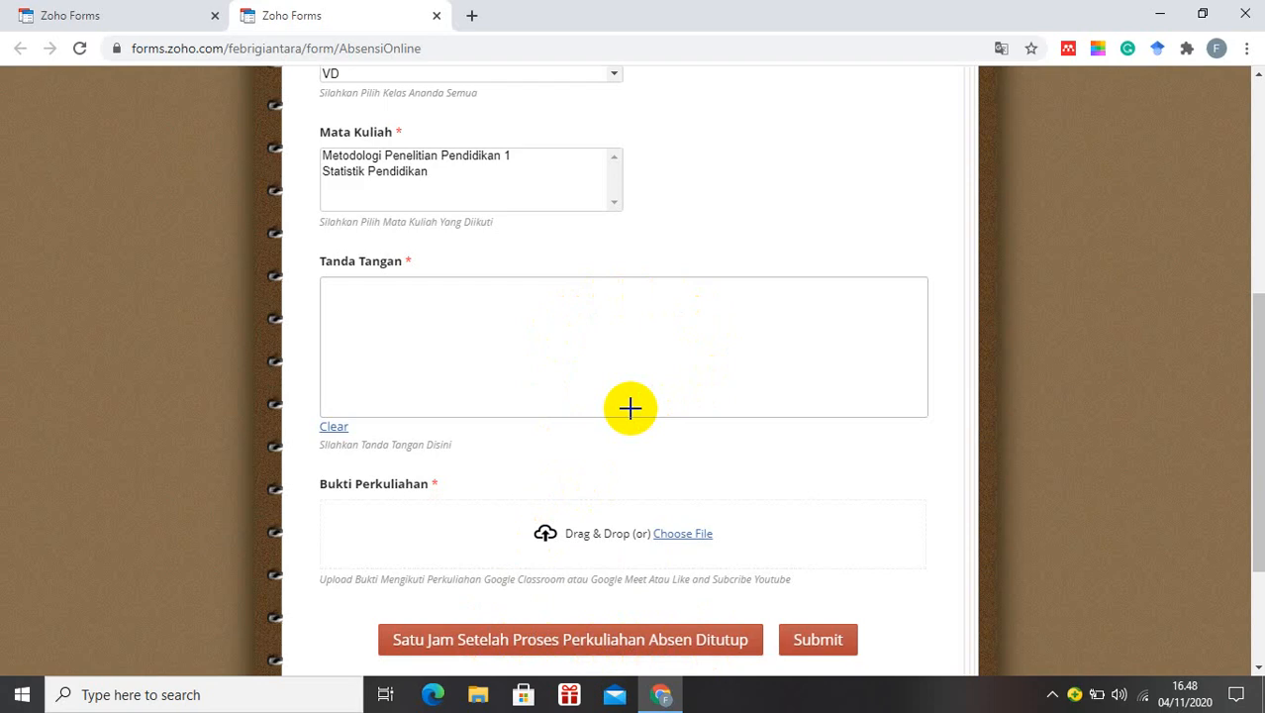
scroll(630, 408, "up", 5)
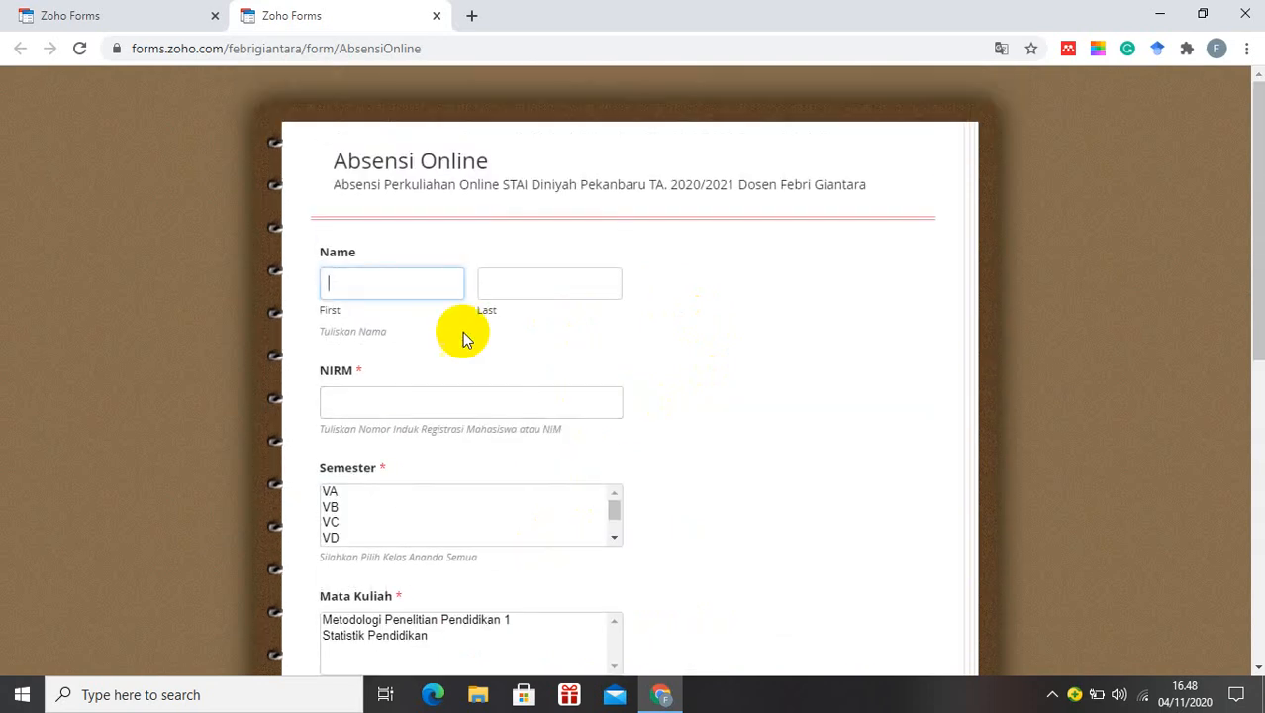
Inspect the Tanda Tangan, Bukti Perkuliahan and Added Time columns of the Absensi Online entries
left_click(142, 13)
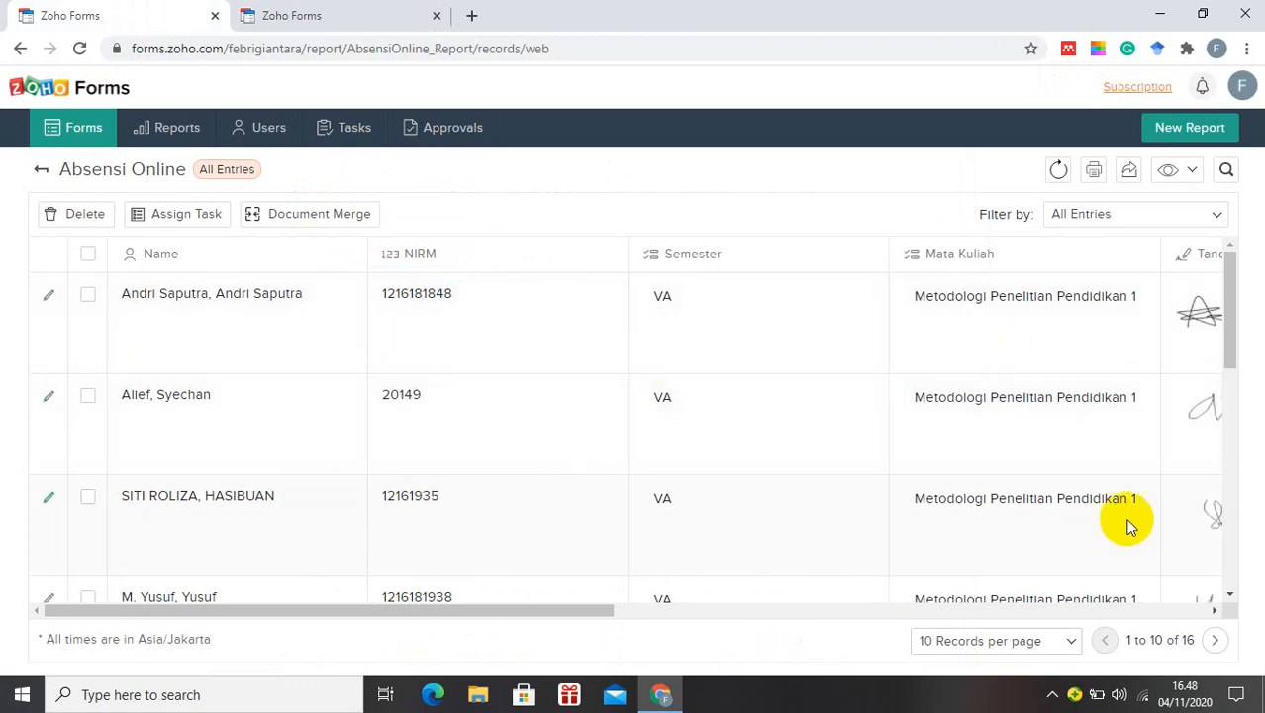
left_click(1213, 610)
left_click_drag(1213, 614, 1211, 611)
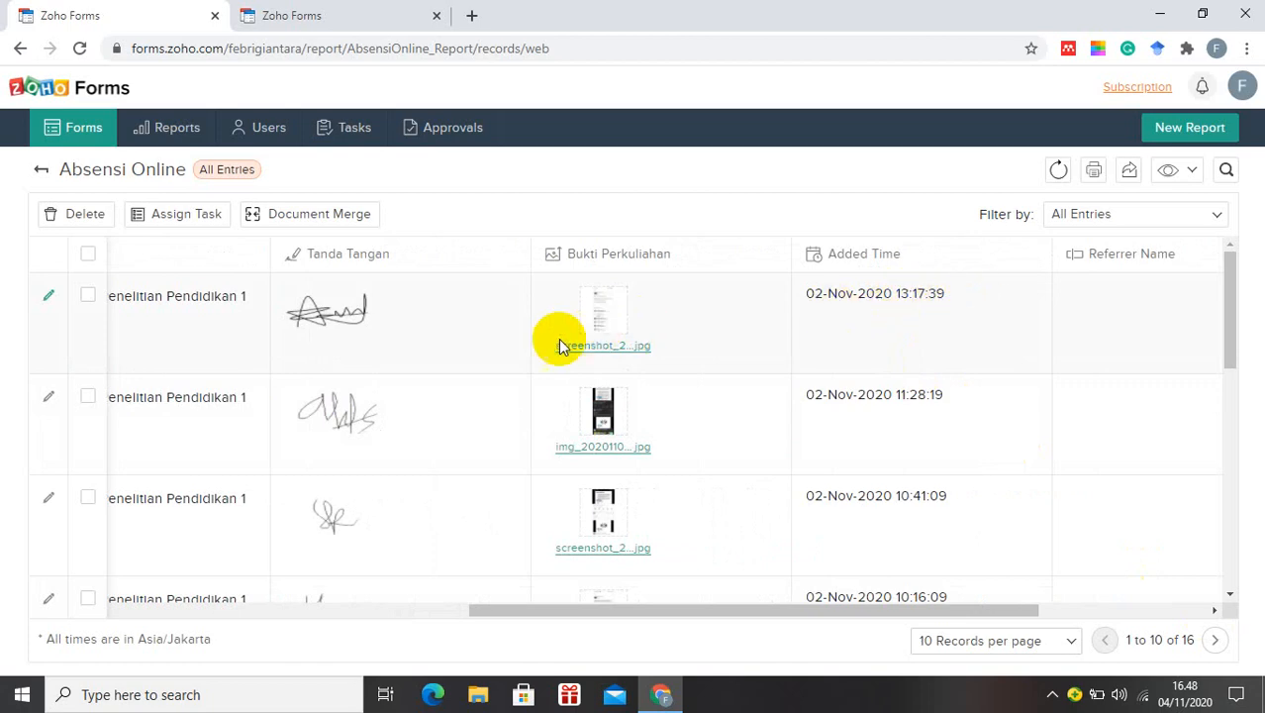
left_click(390, 610)
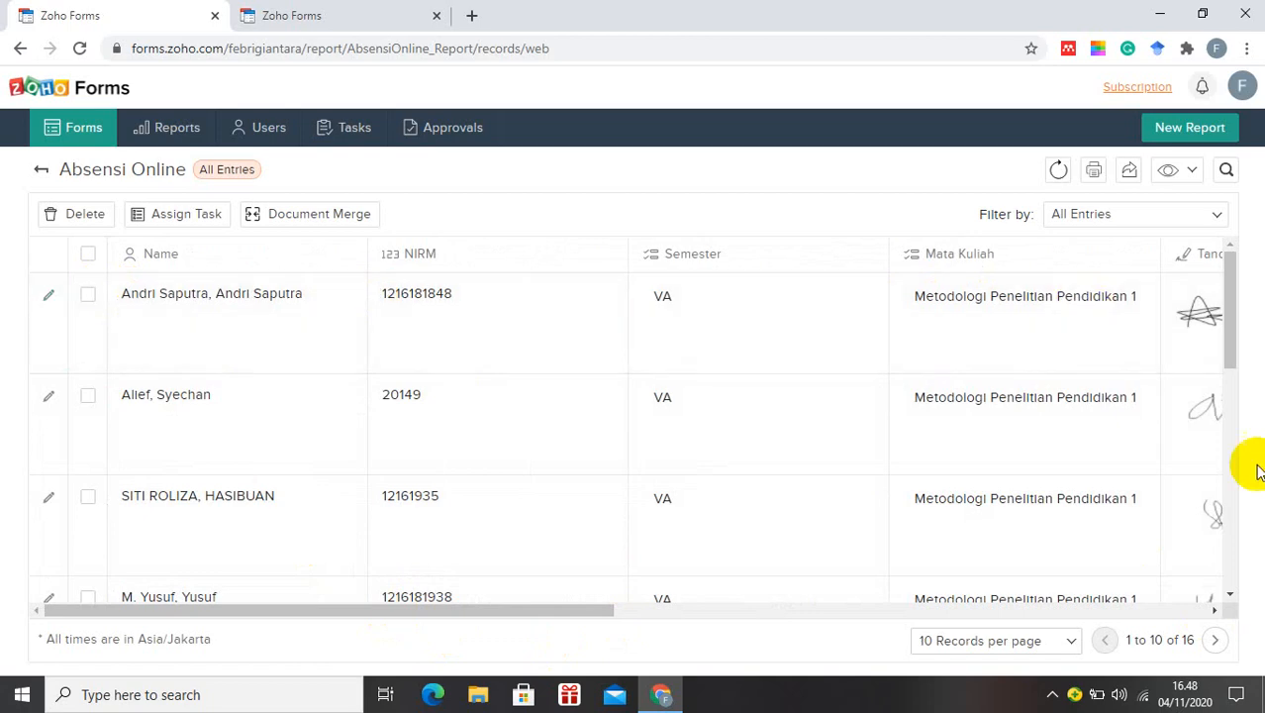
left_click(1215, 610)
left_click_drag(1215, 609, 1216, 610)
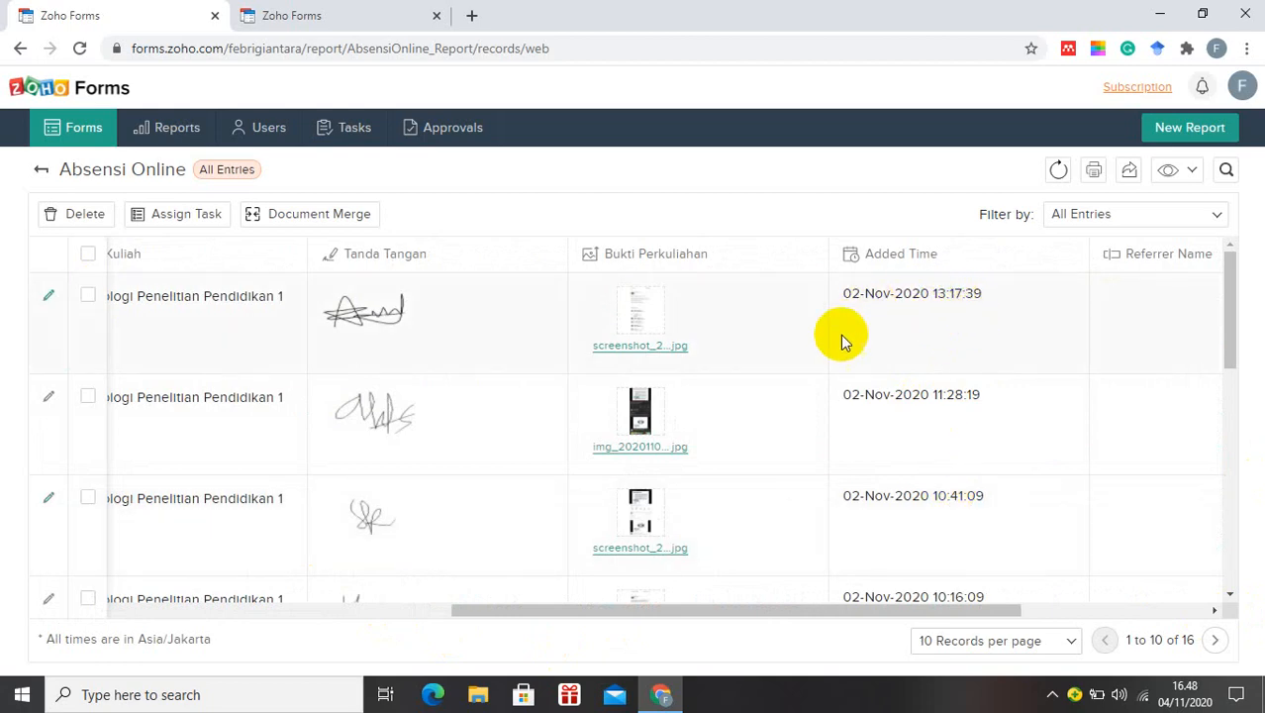
left_click(287, 610)
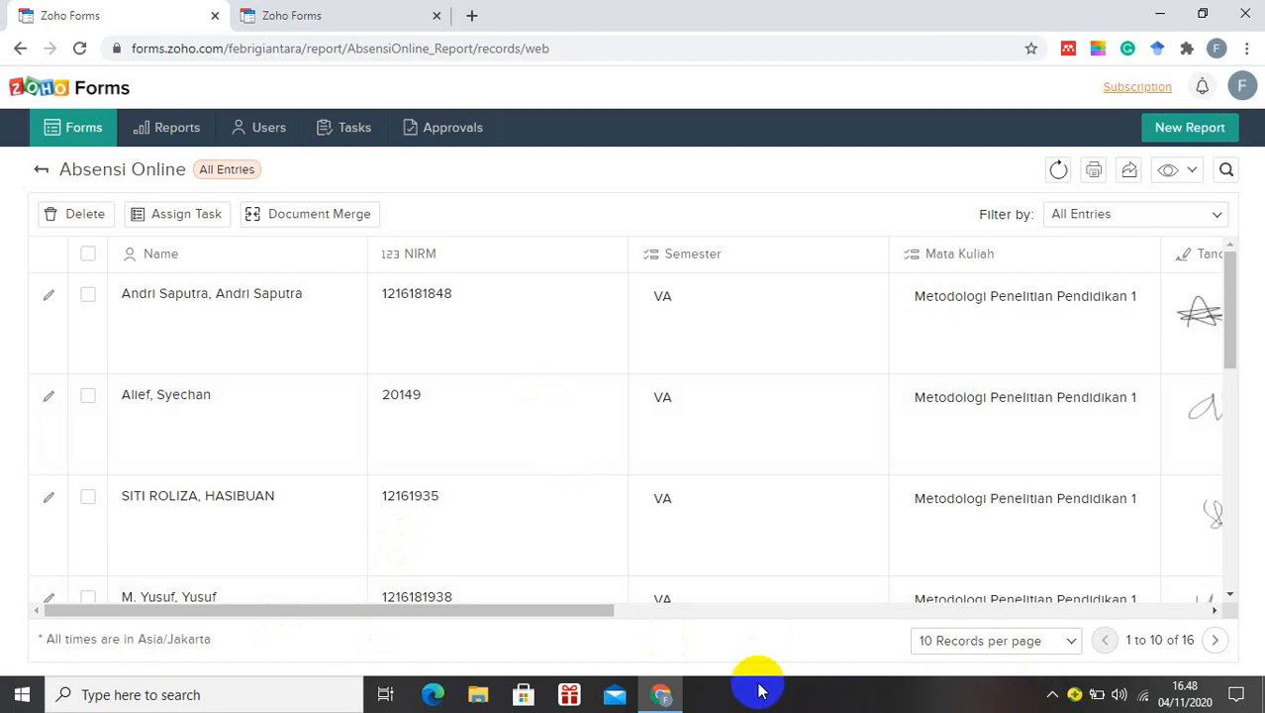
left_click(1052, 693)
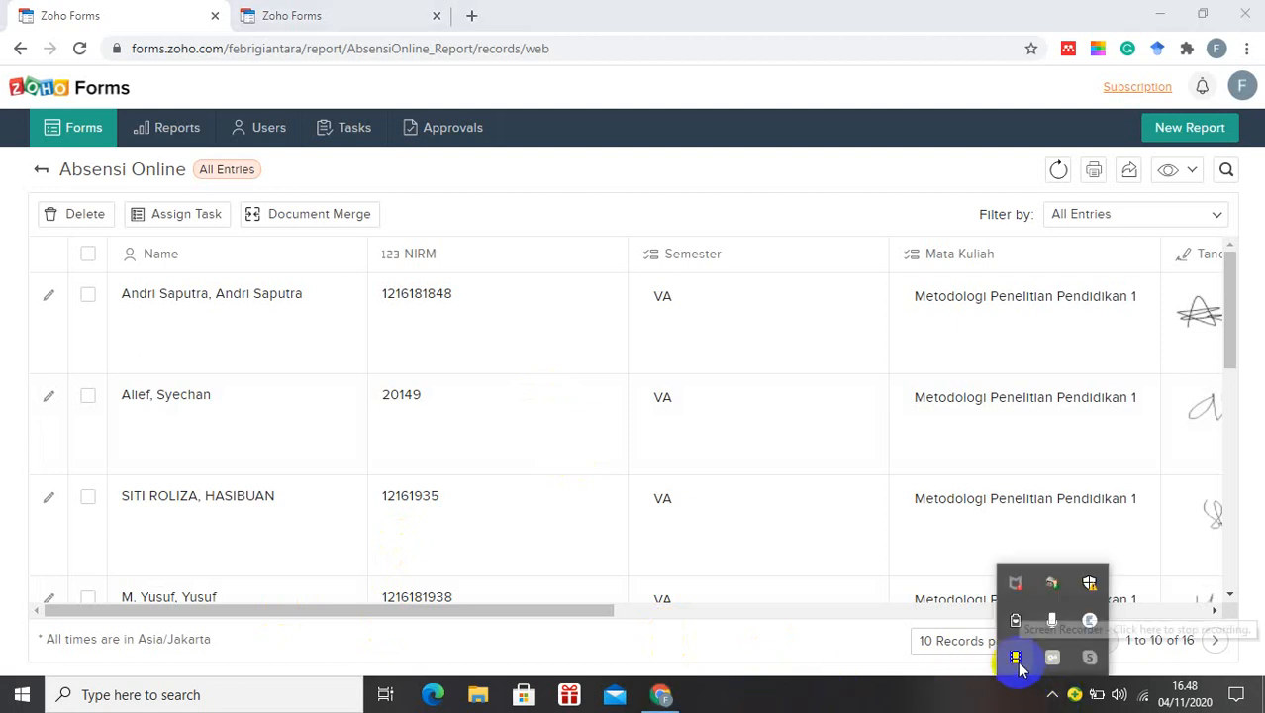